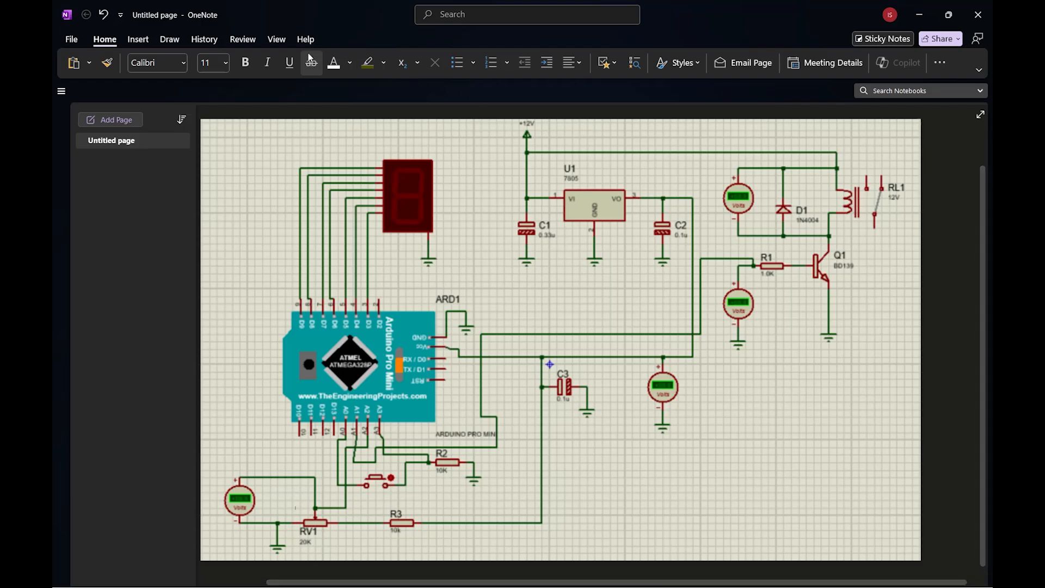
Circle the Arduino Pro Mini and the seven-segment display on the circuit image with the pink pen.
click(169, 39)
click(221, 64)
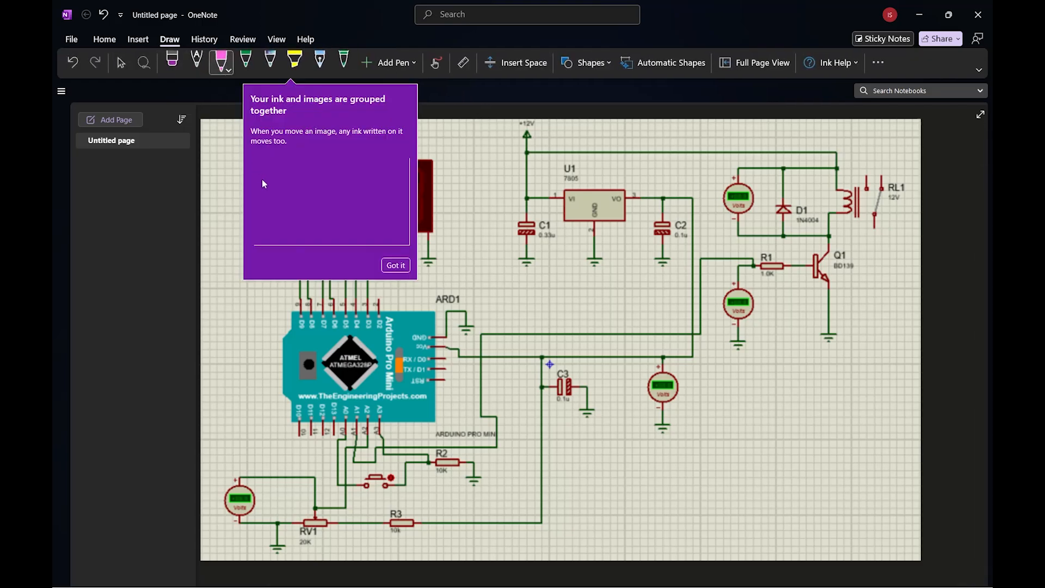
click(231, 235)
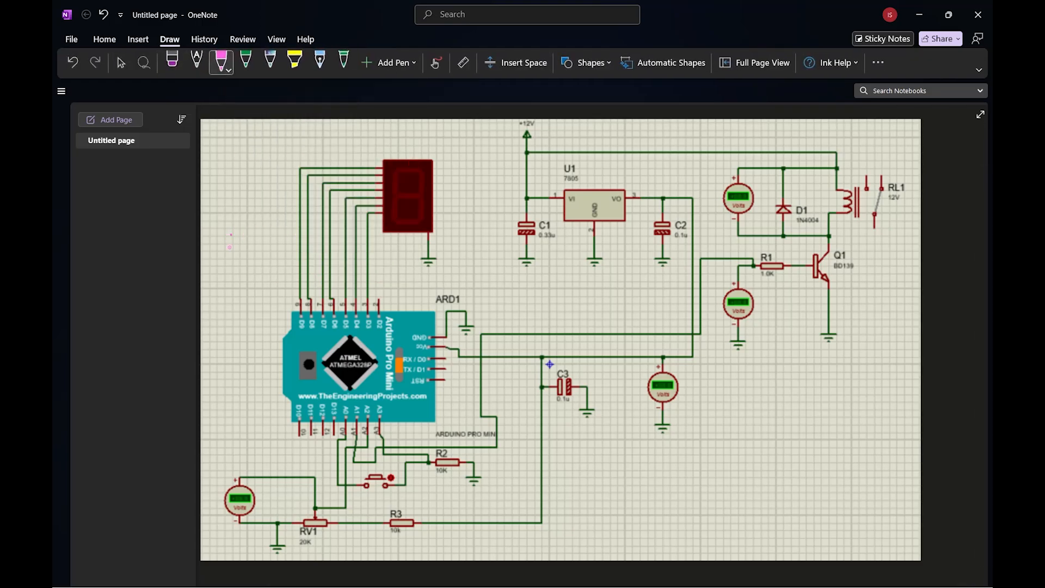
mouse_move(473, 297)
mouse_down()
mouse_move(240, 338)
mouse_move(414, 455)
mouse_move(473, 338)
mouse_move(462, 293)
mouse_up()
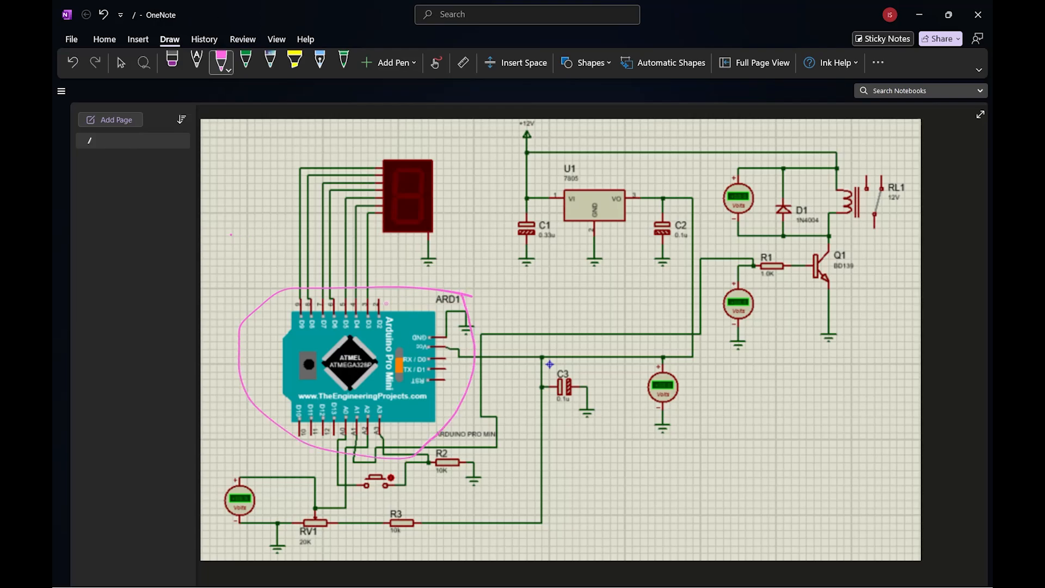
mouse_move(414, 265)
mouse_down()
mouse_move(434, 262)
mouse_move(397, 146)
mouse_move(416, 246)
mouse_up()
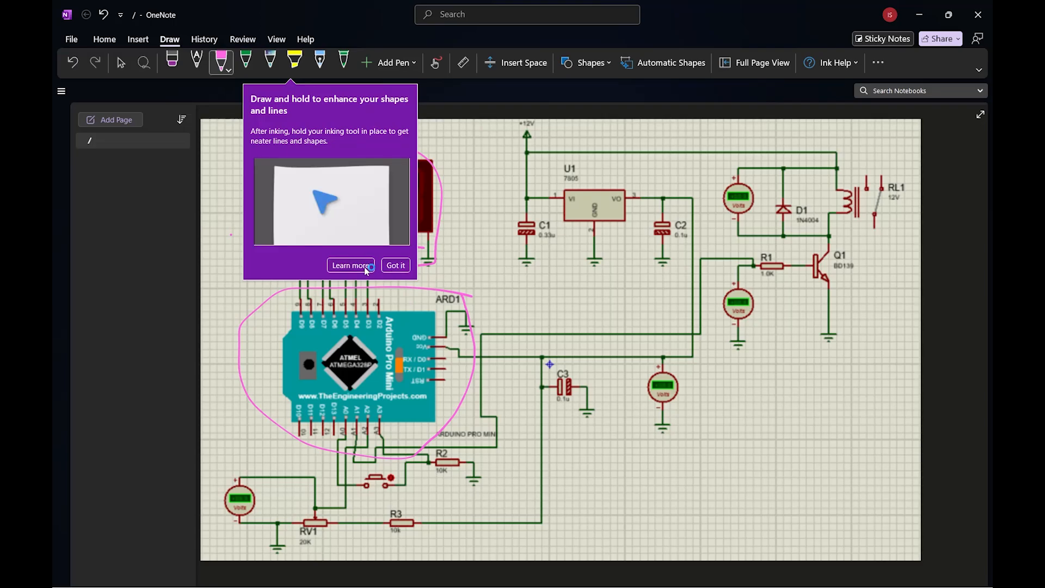
click(401, 266)
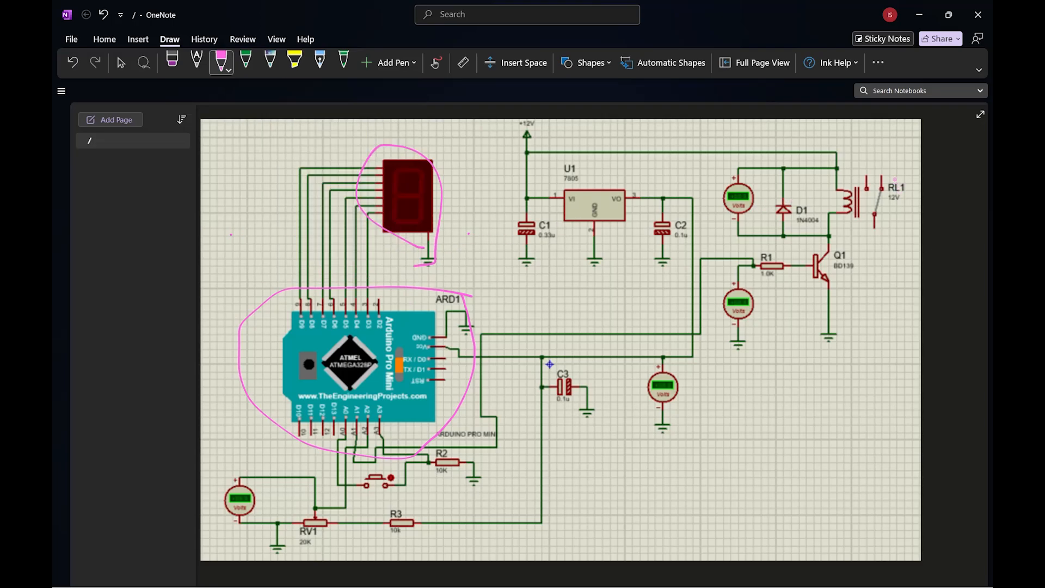
Mark relay RL1, transistor Q1, its base resistor R1 and its emitter ground on the circuit image in pink ink.
mouse_move(892, 174)
mouse_down()
mouse_move(825, 209)
mouse_move(915, 218)
mouse_move(904, 180)
mouse_up()
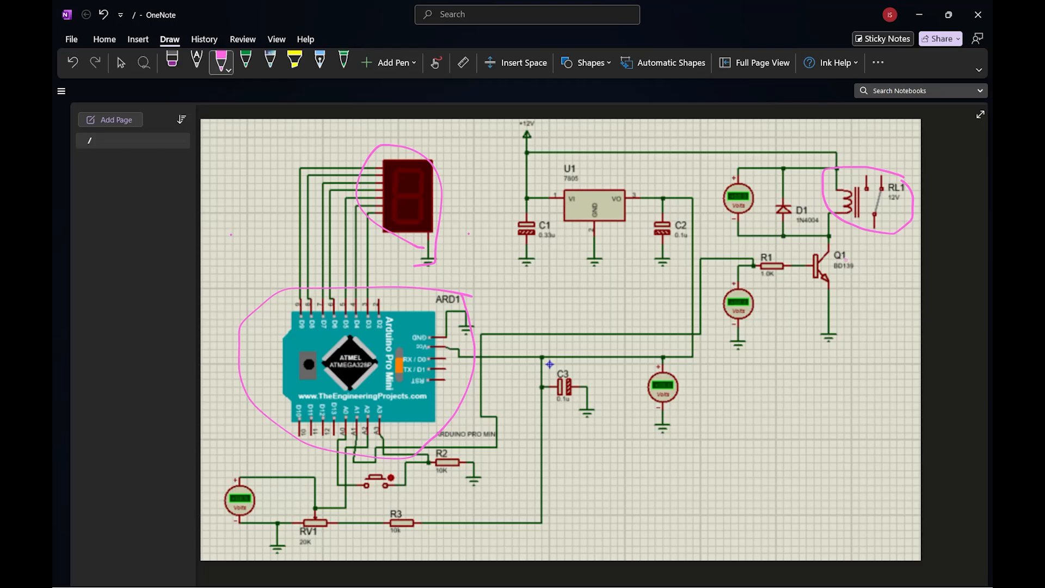
mouse_move(861, 266)
mouse_down()
mouse_move(833, 241)
mouse_move(800, 277)
mouse_move(867, 257)
mouse_up()
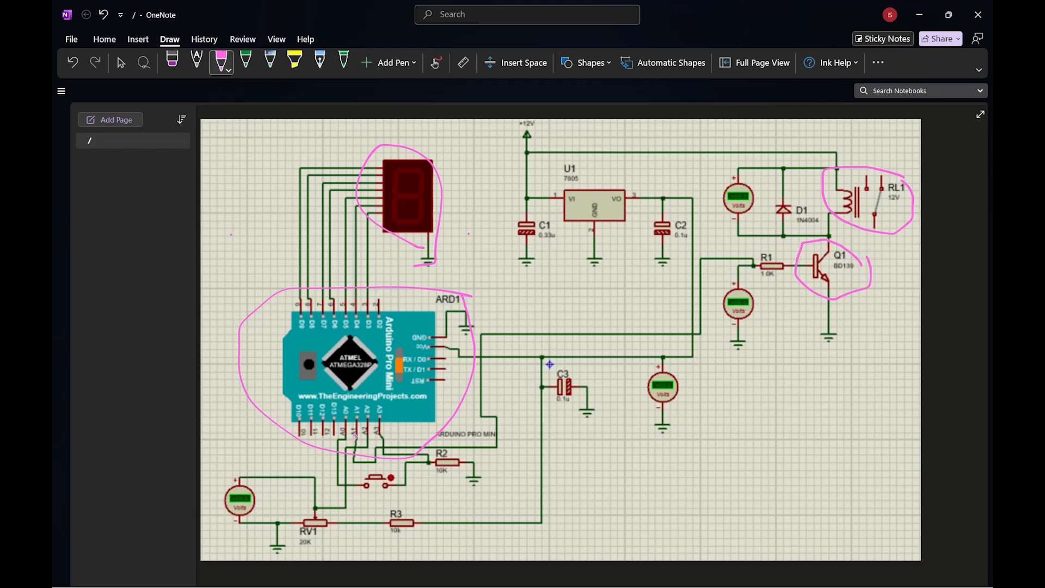
drag(705, 267, 824, 268)
mouse_move(844, 321)
mouse_down()
mouse_move(814, 328)
mouse_move(841, 321)
mouse_up()
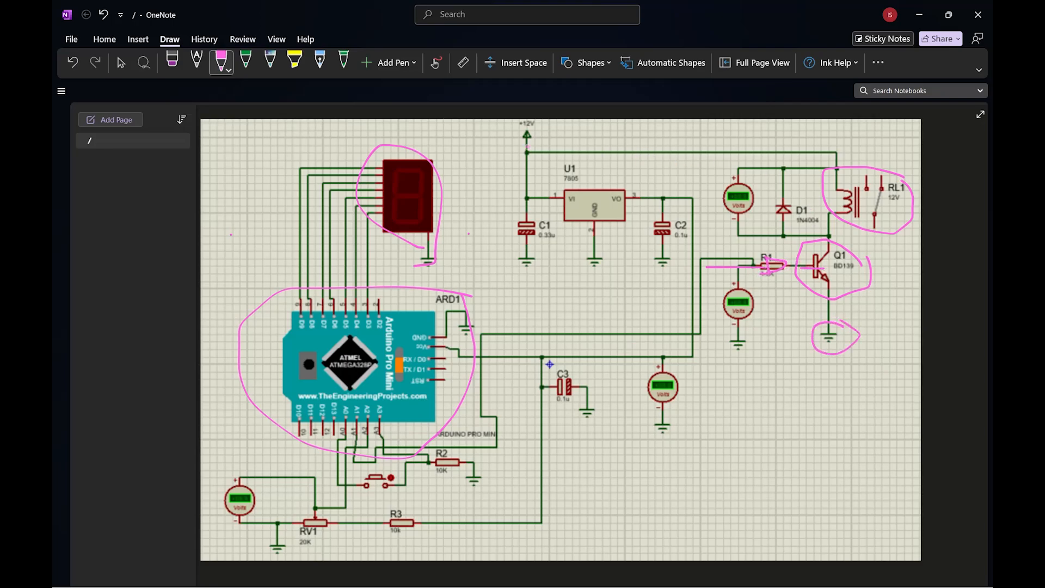
Circle the +12V supply, potentiometer RV1, the push button and the 7805 regulator on the circuit image in pink ink.
mouse_move(526, 112)
mouse_down()
mouse_move(564, 138)
mouse_move(524, 112)
mouse_up()
mouse_move(335, 515)
mouse_down()
mouse_move(320, 500)
mouse_move(282, 538)
mouse_move(330, 539)
mouse_move(338, 519)
mouse_up()
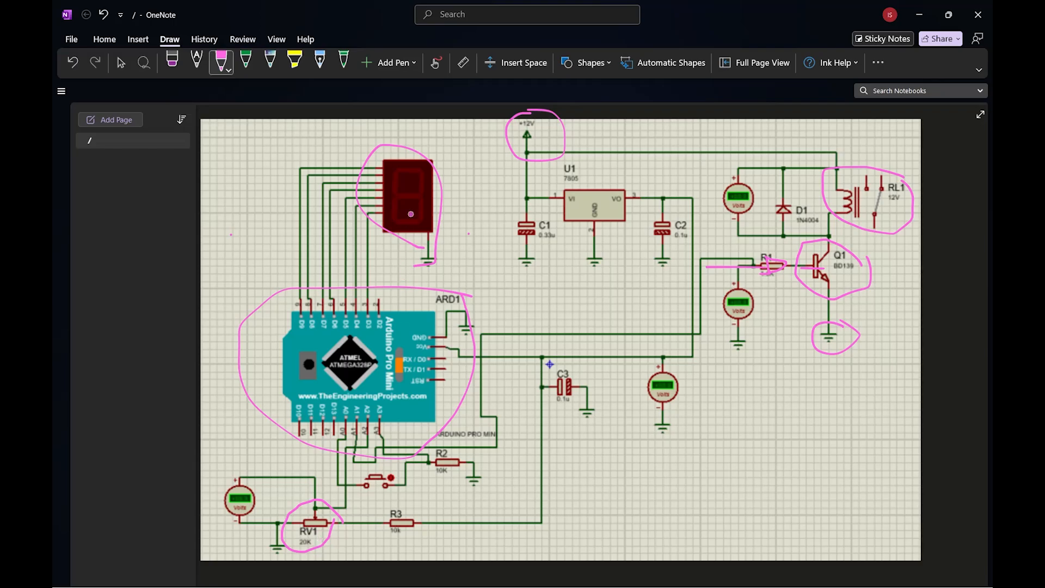
mouse_move(403, 498)
mouse_down()
mouse_move(402, 472)
mouse_move(355, 482)
mouse_move(391, 498)
mouse_move(398, 468)
mouse_up()
mouse_move(583, 243)
mouse_down()
mouse_move(648, 226)
mouse_move(603, 177)
mouse_move(552, 174)
mouse_move(579, 227)
mouse_move(607, 234)
mouse_up()
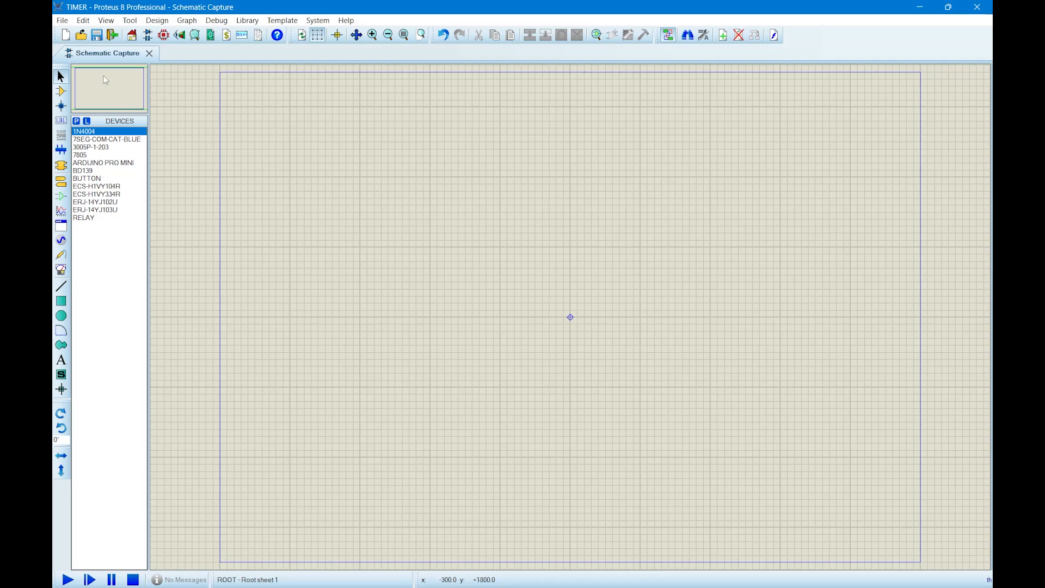
In Proteus, preview each loaded device in the TIMER schematic's parts list, from 1N4004 through RELAY.
click(108, 133)
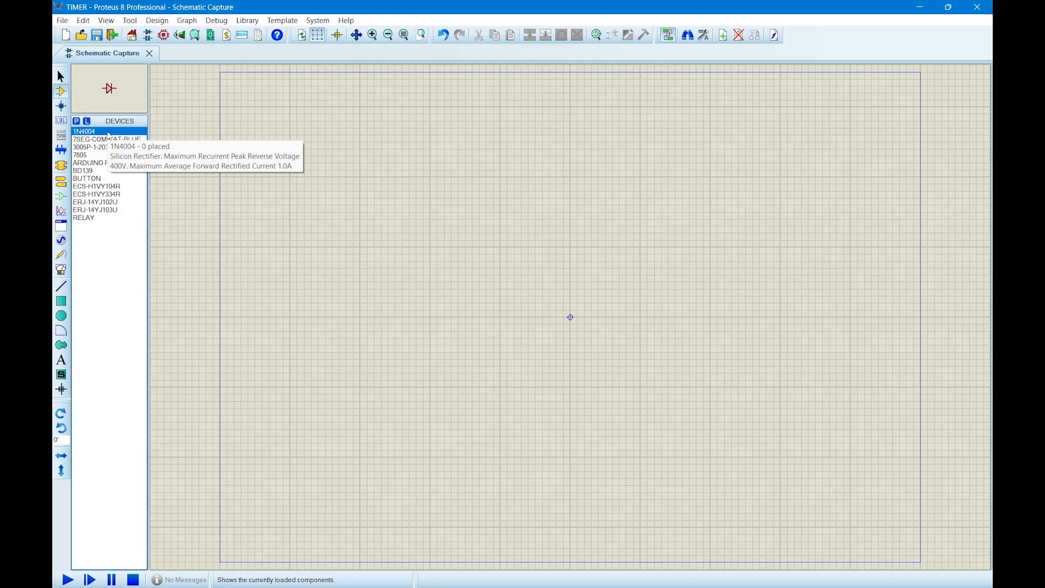
key(Down)
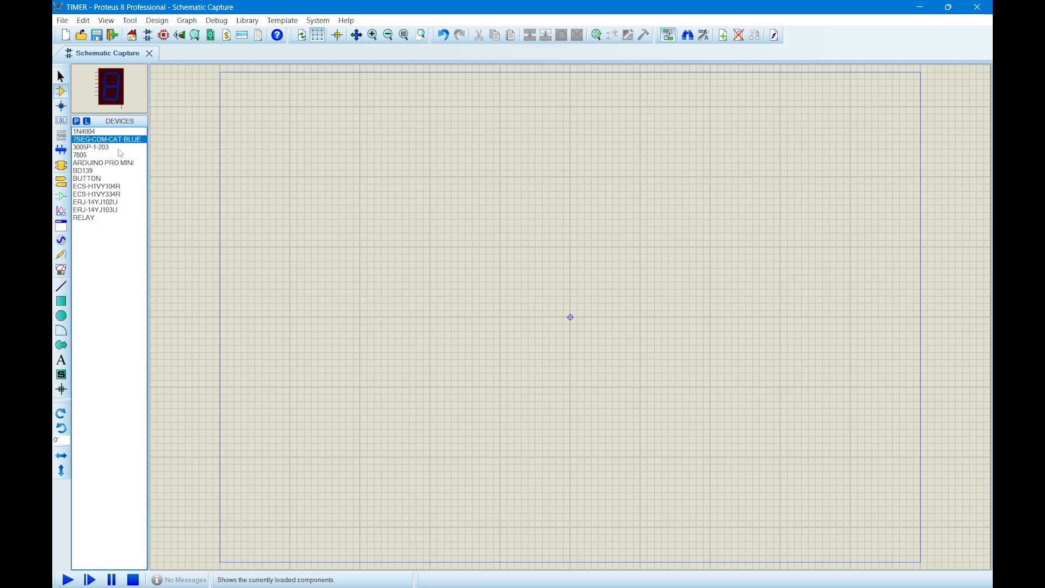
click(108, 148)
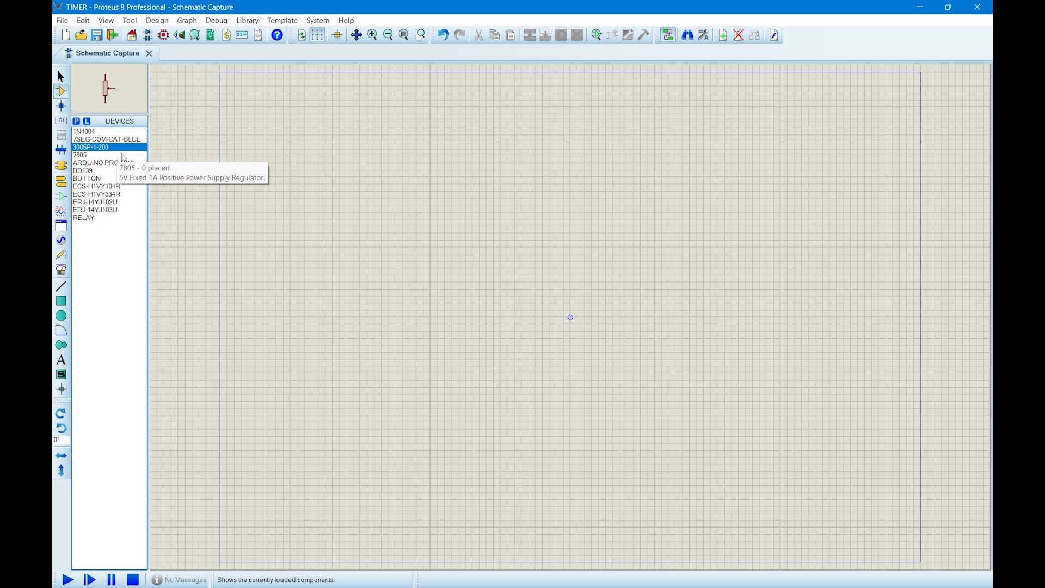
click(123, 155)
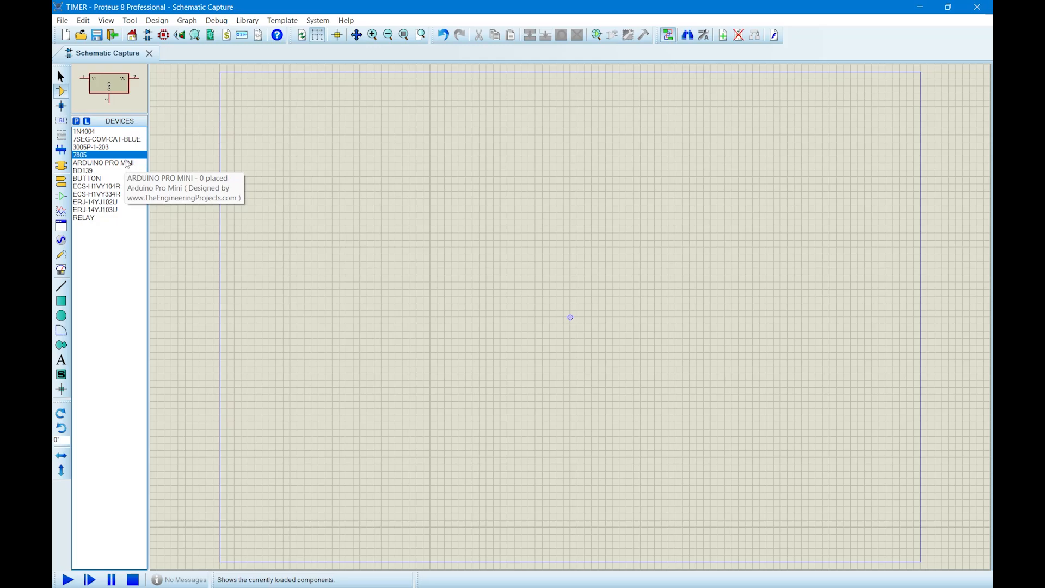
click(127, 164)
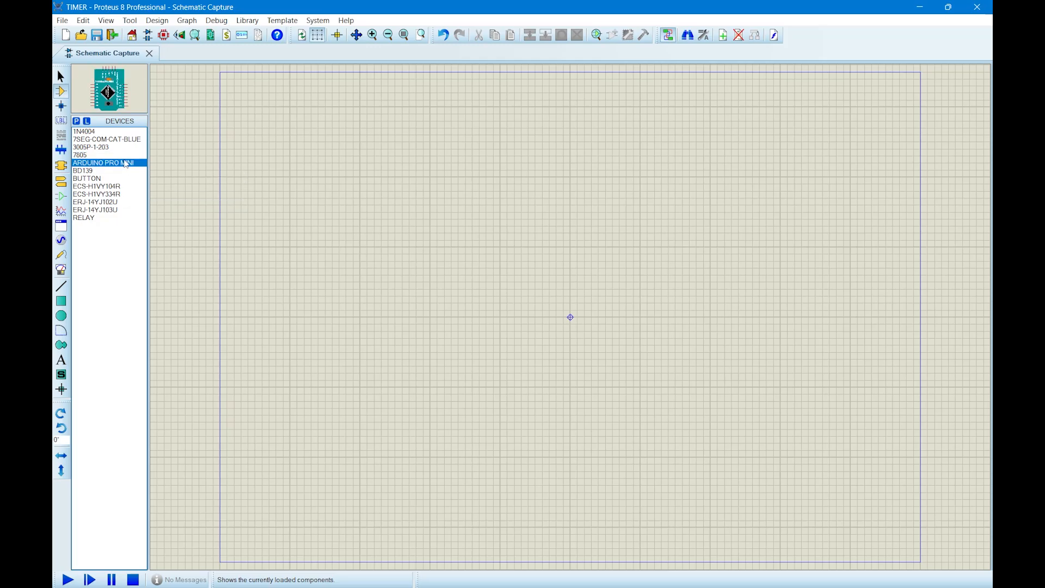
click(116, 172)
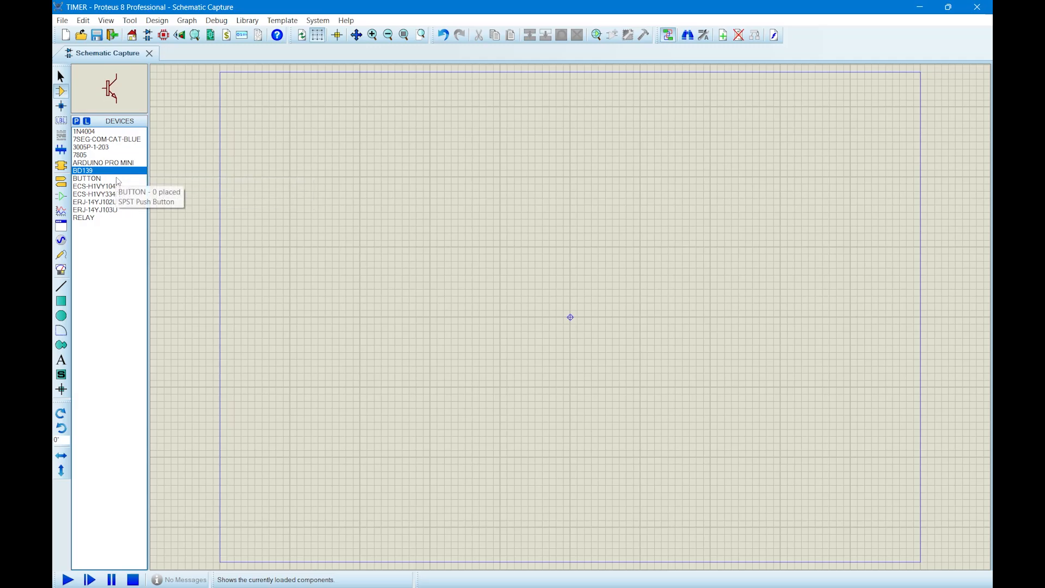
click(119, 180)
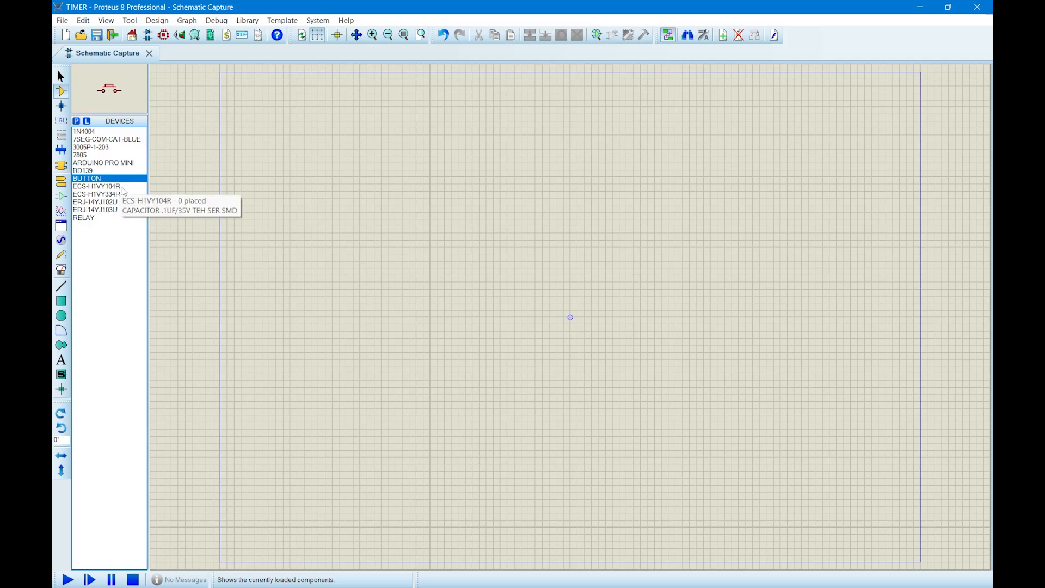
click(123, 187)
click(124, 195)
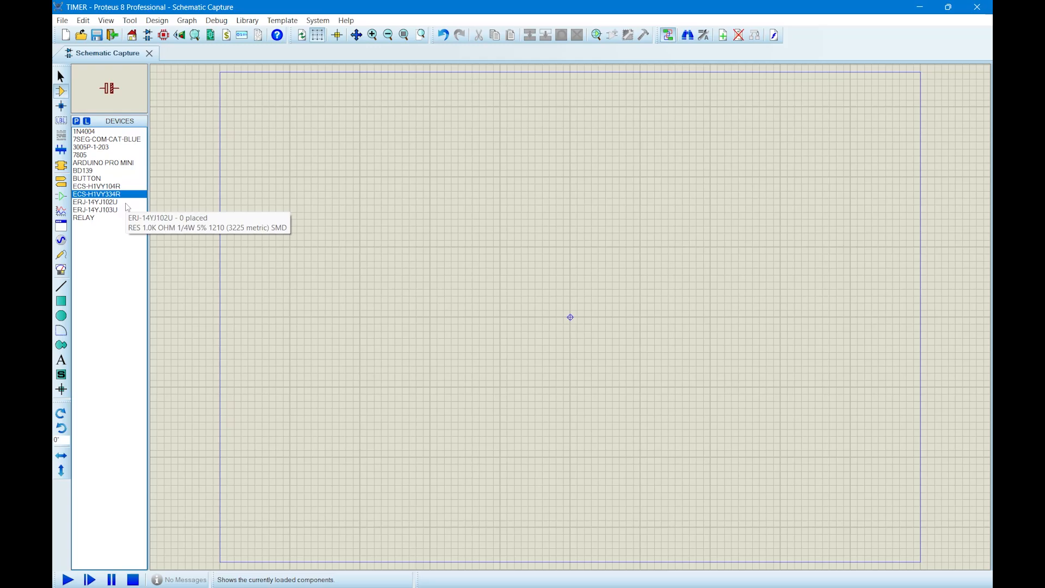
click(126, 202)
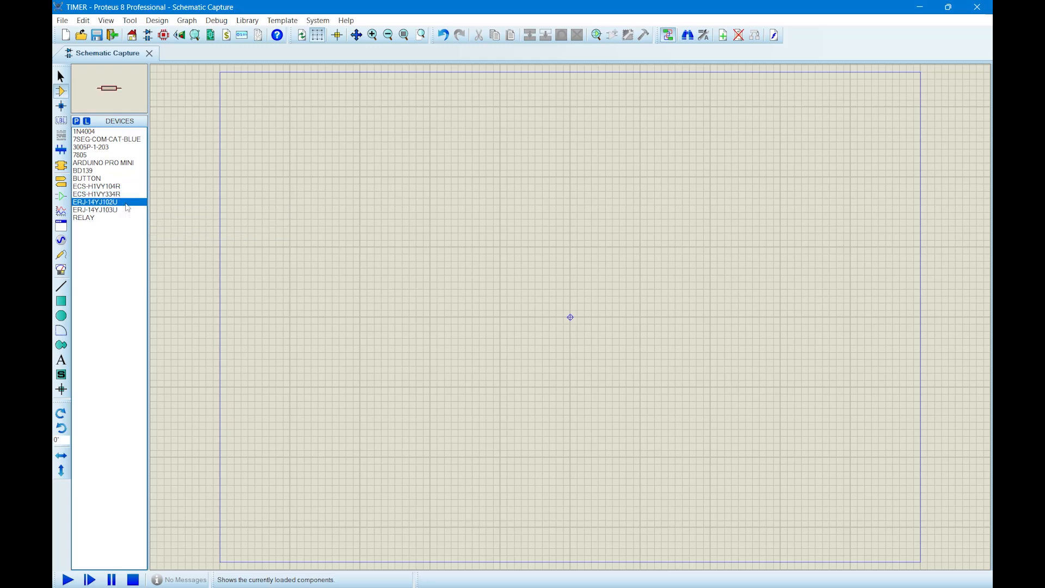
click(126, 211)
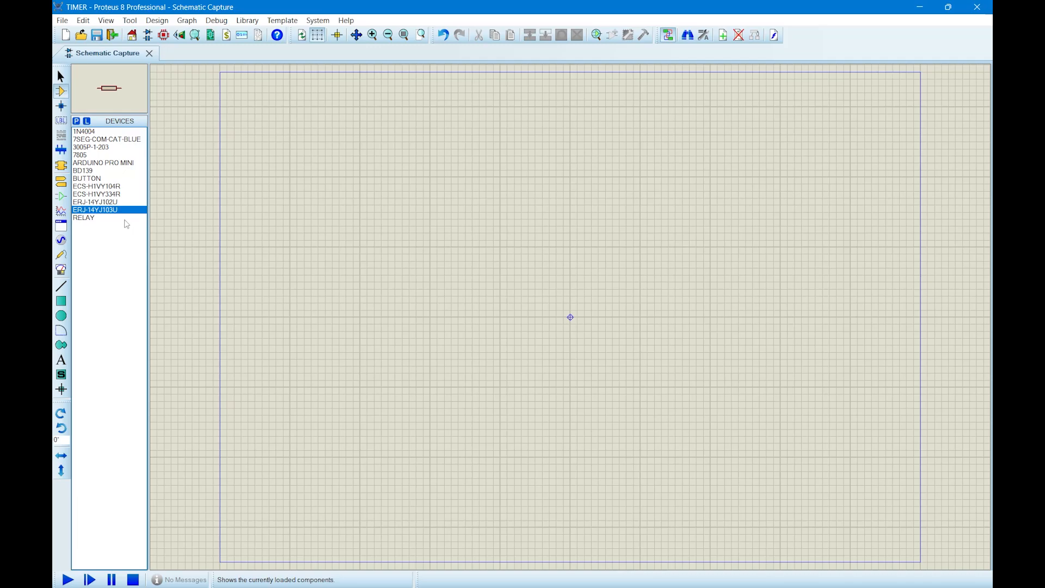
click(125, 218)
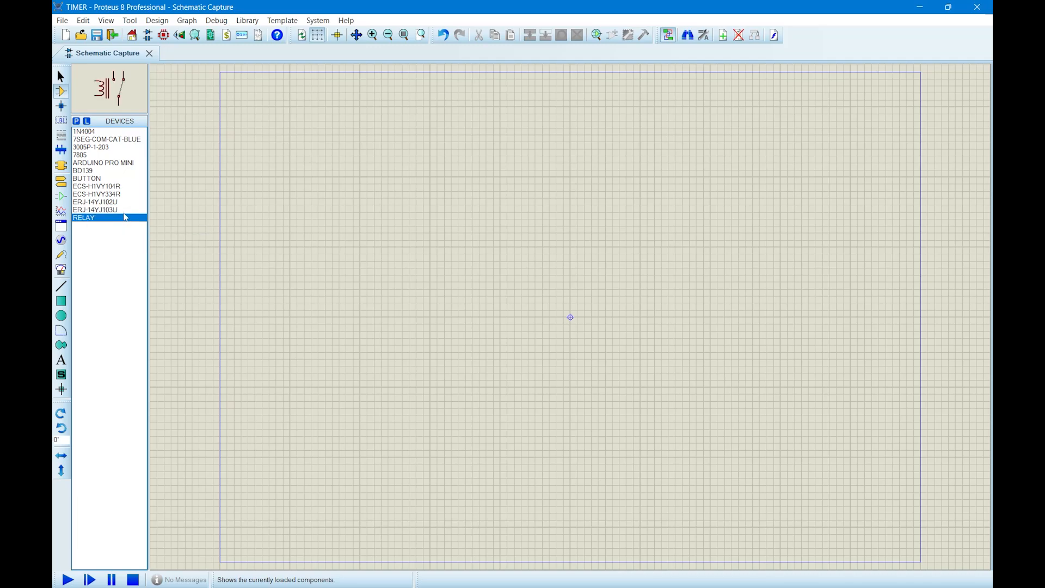
click(113, 165)
click(113, 156)
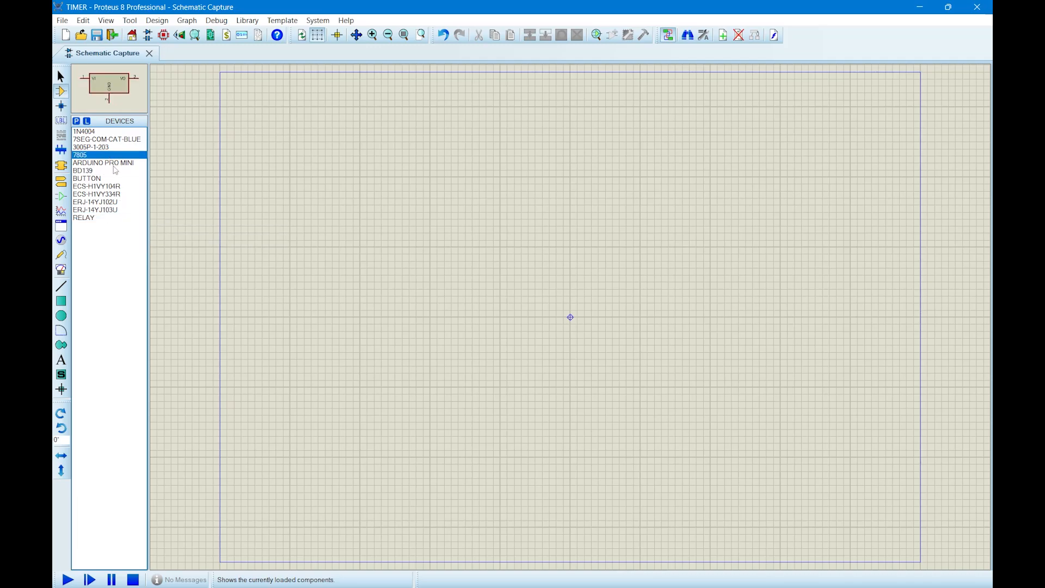
Place one ARDUINO PRO MINI on the left half of the schematic sheet.
click(114, 163)
click(344, 246)
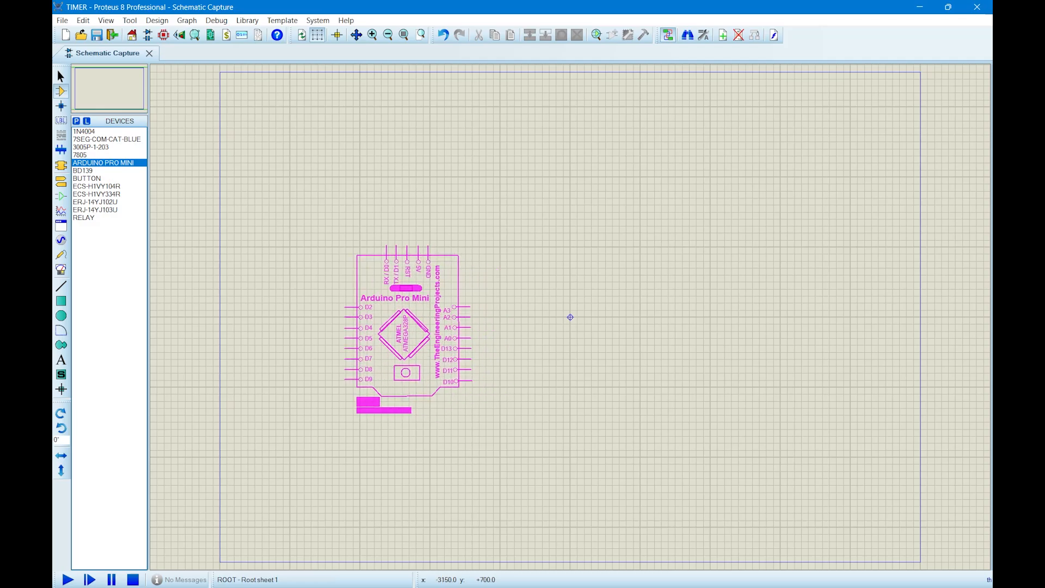
click(344, 246)
Rotate the Arduino Pro Mini by -90 degrees and reposition it slightly lower and further left on the sheet.
drag(314, 216, 550, 430)
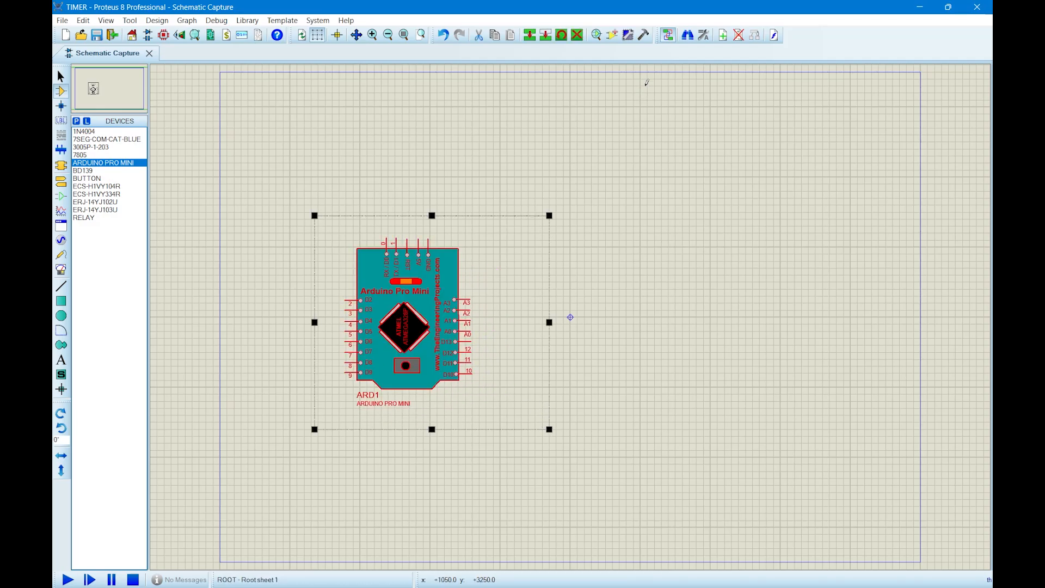
click(562, 34)
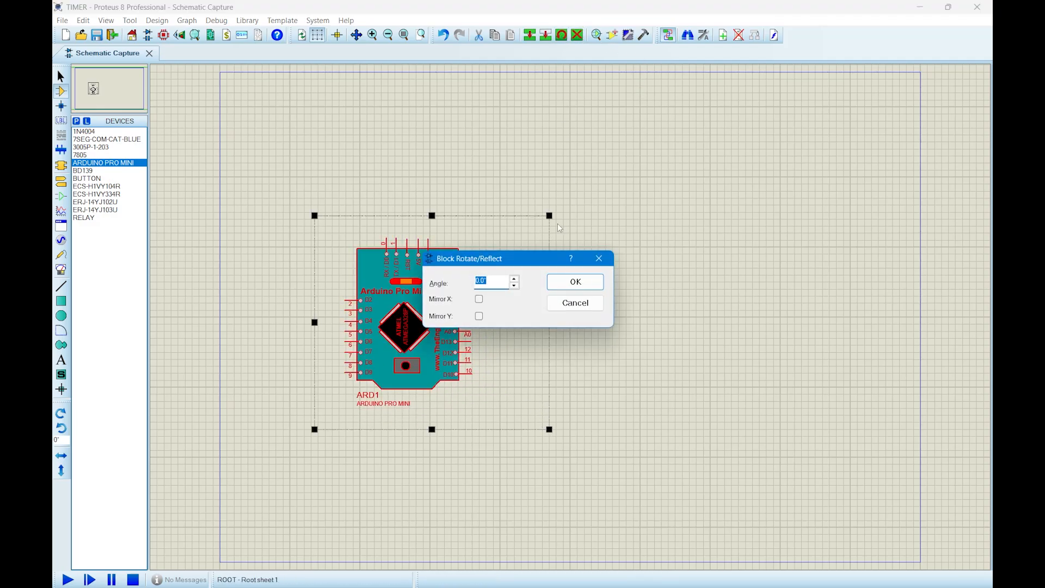
key(BackSpace)
text(-90)
key(Return)
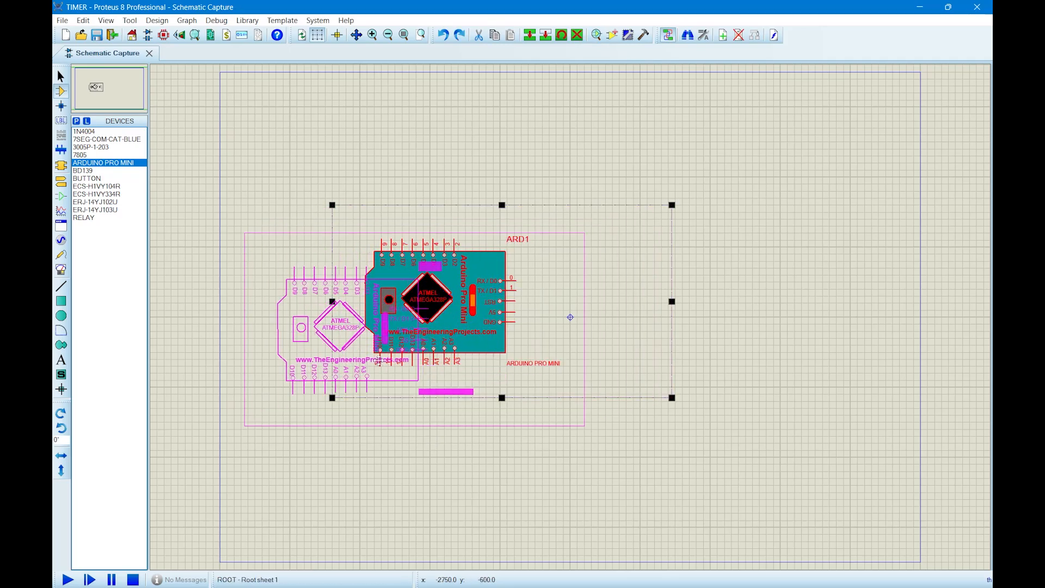
click(791, 261)
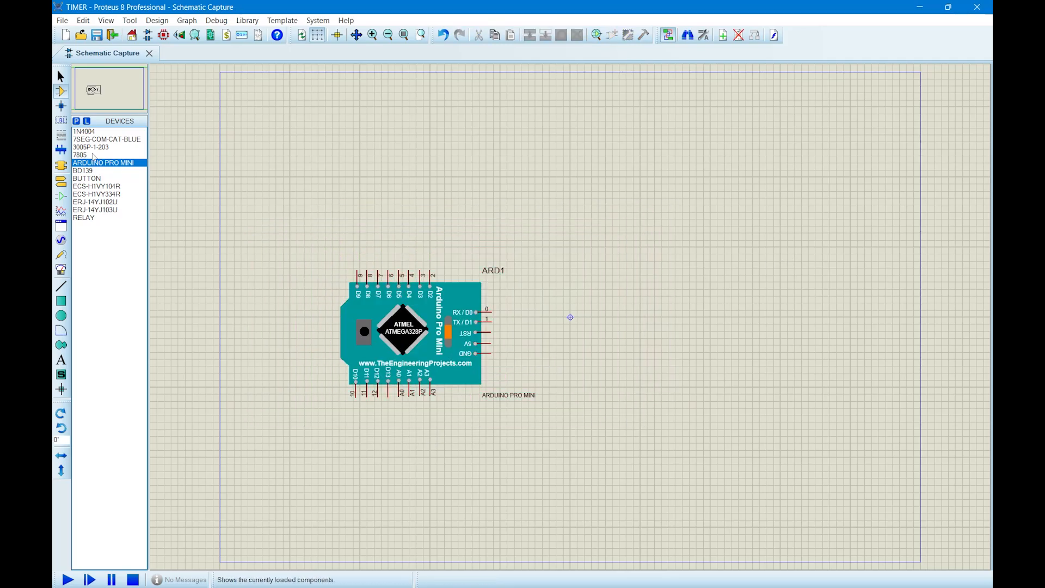
Place a 7SEG-COM-CAT-BLUE display above the Arduino and wire its topmost segment pin to D9.
click(102, 139)
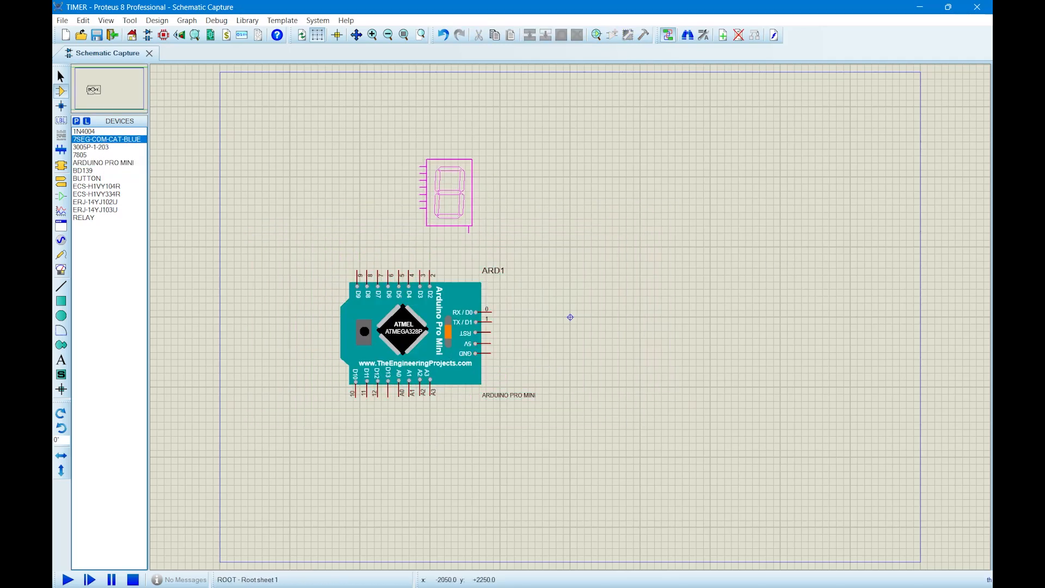
click(450, 189)
click(420, 162)
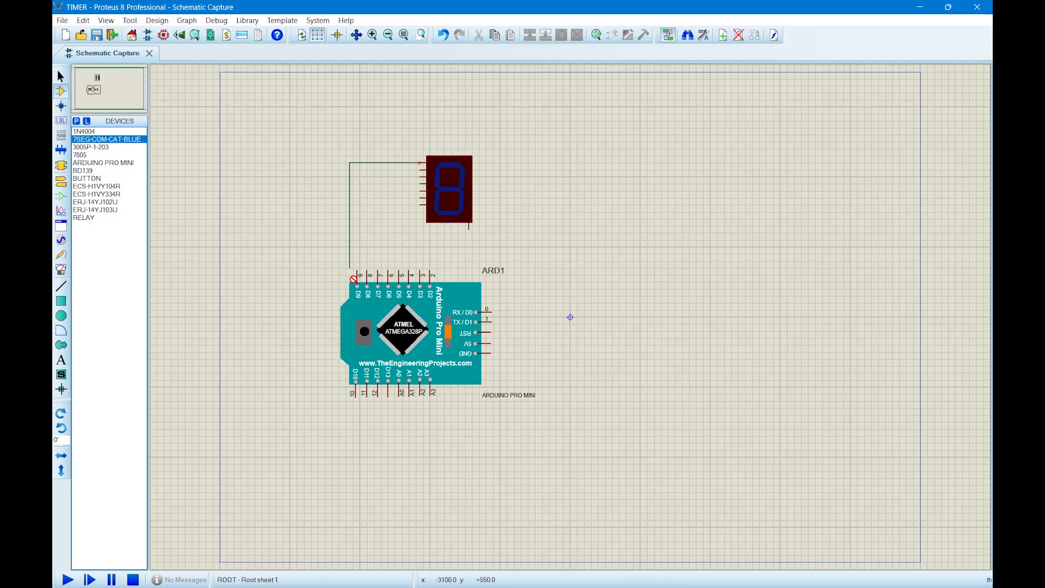
click(357, 272)
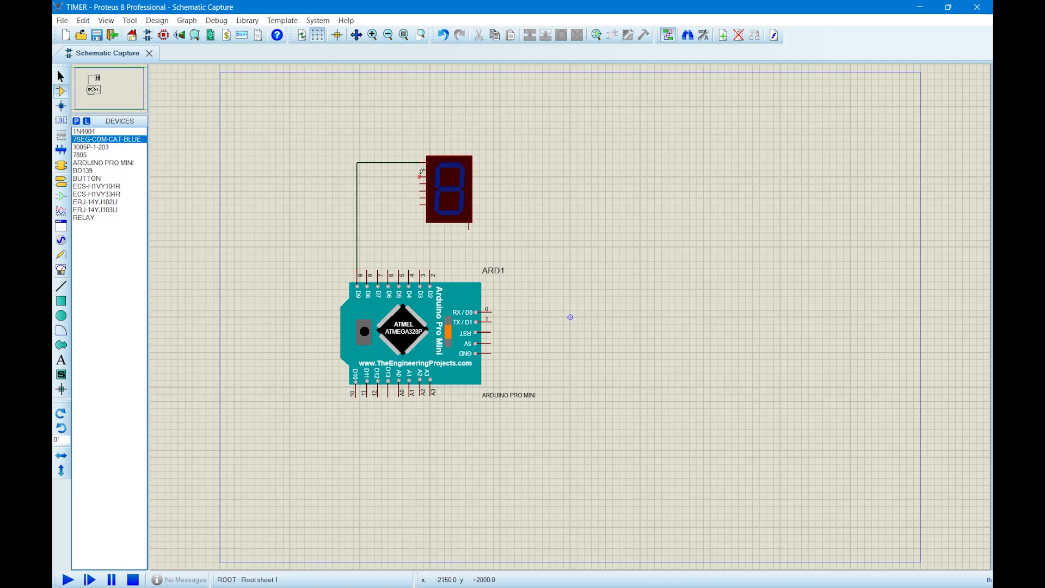
Wire the display's second, third and fourth segment pins from the top to Arduino pins D8, D7 and D6.
click(422, 170)
click(367, 272)
click(414, 177)
click(378, 272)
click(420, 184)
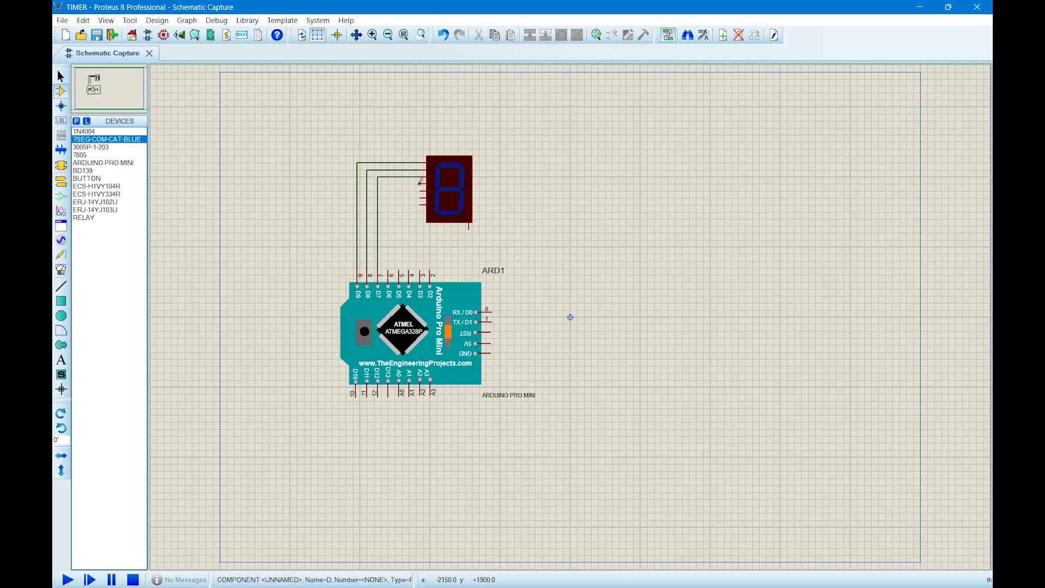
click(389, 272)
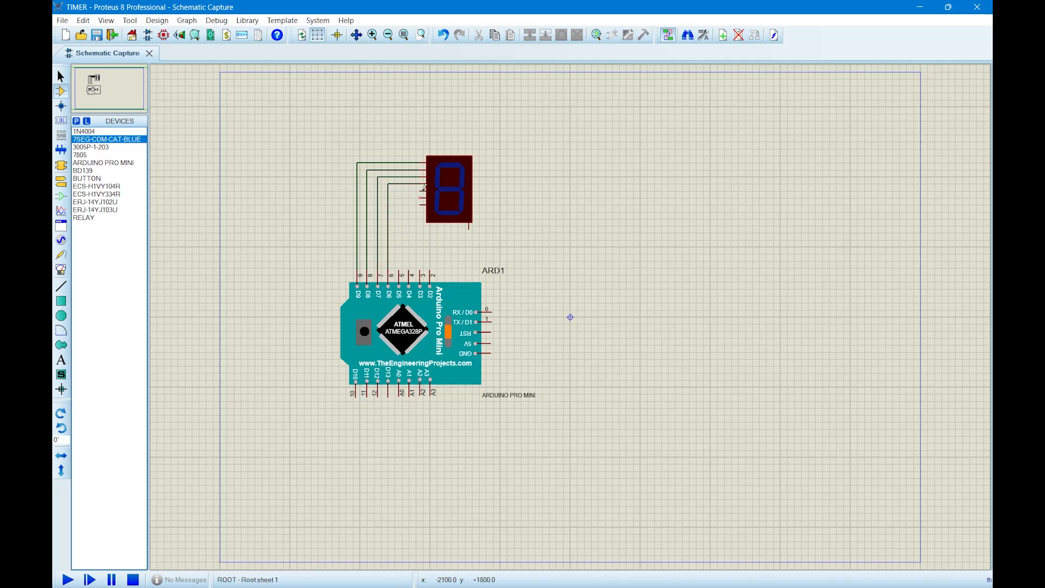
Wire the display's three lowest segment pins to Arduino pins D5, D4 and D3.
click(420, 191)
click(399, 272)
click(415, 197)
click(411, 267)
click(426, 206)
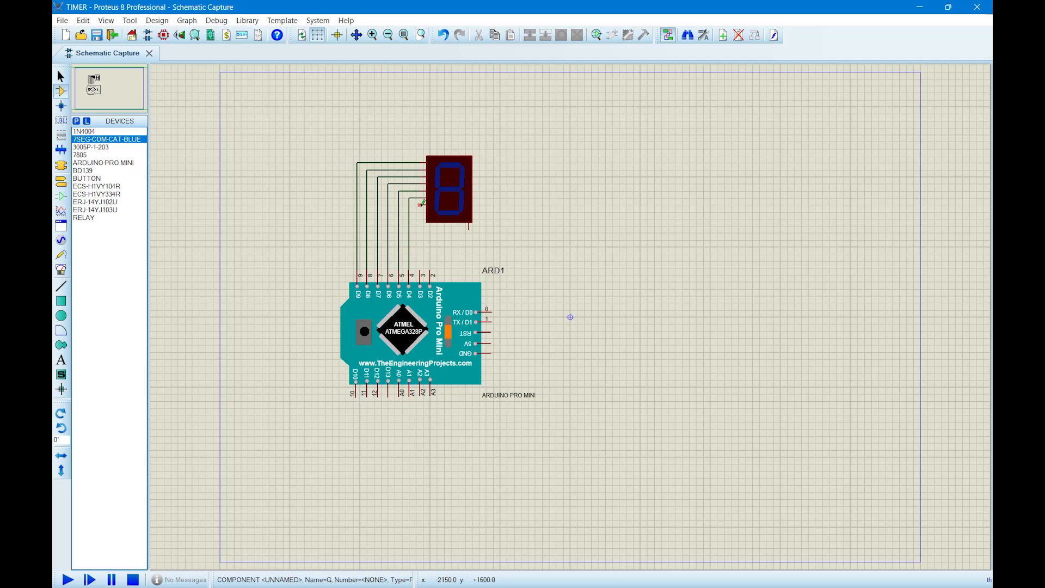
click(421, 271)
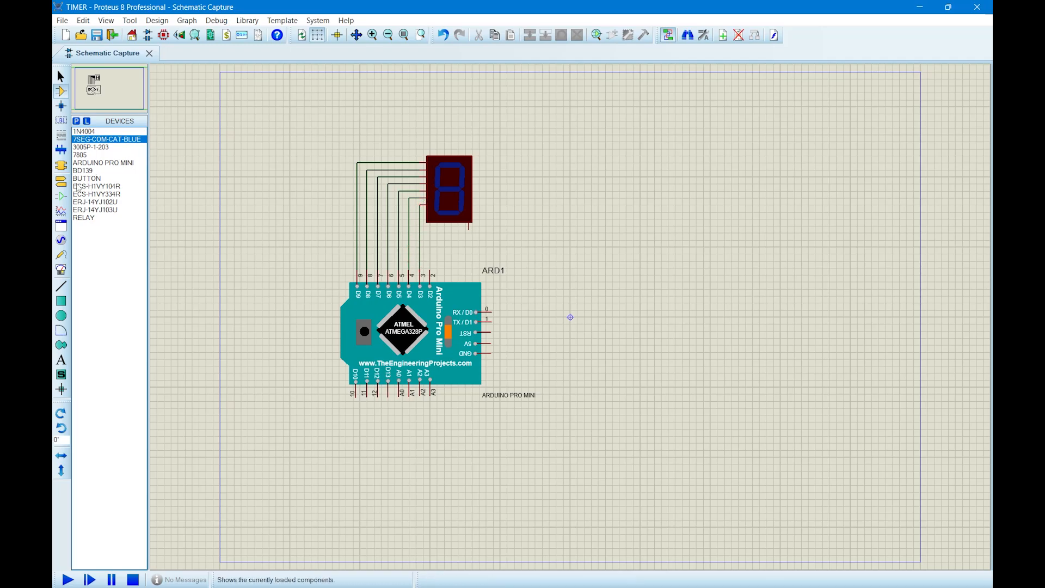
Attach a ground terminal to the display's common pin and wire another ground terminal to the Arduino's GND pin.
click(61, 181)
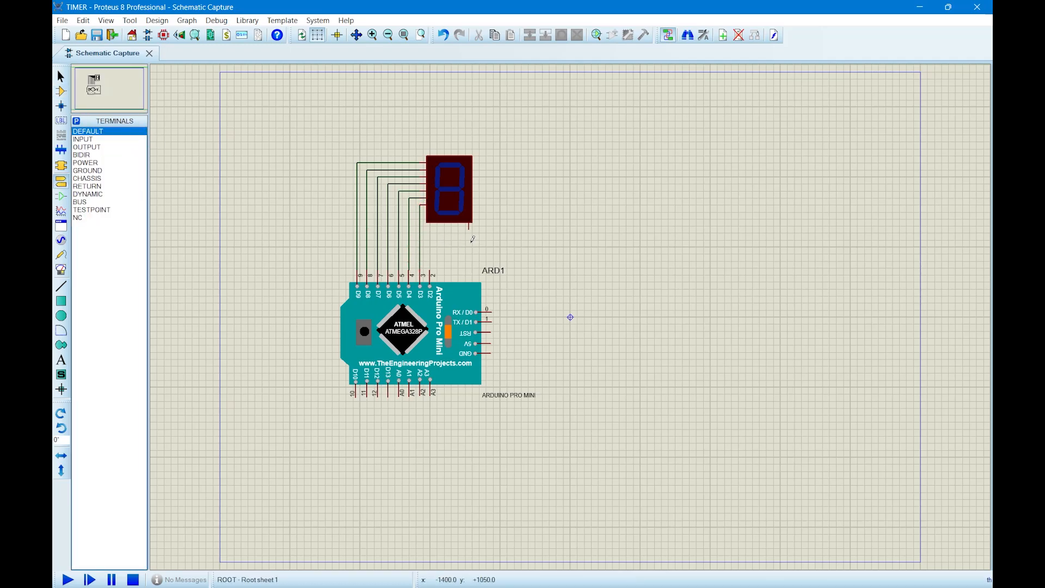
click(98, 171)
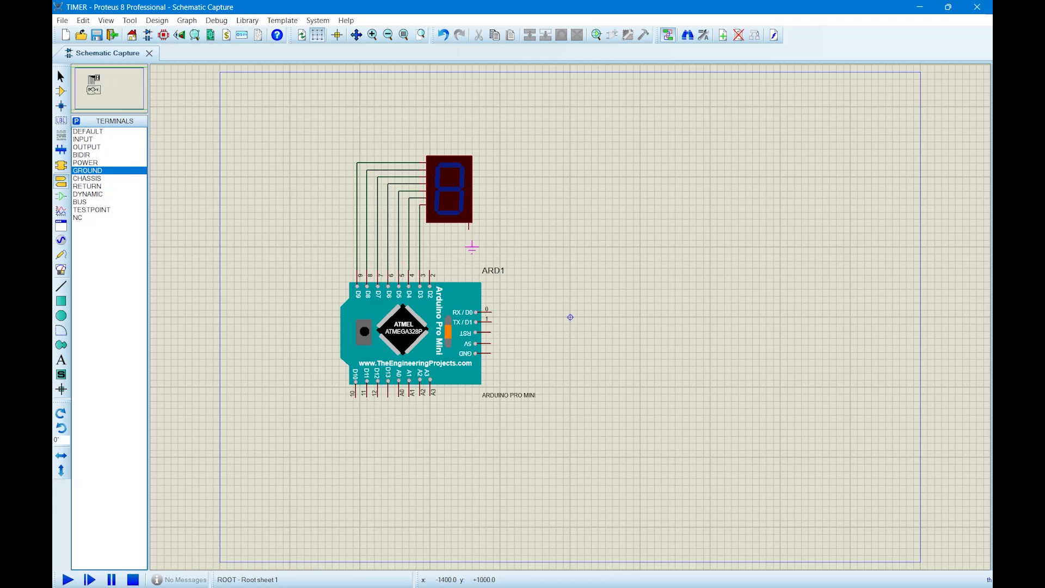
click(468, 234)
click(500, 373)
click(500, 366)
click(491, 353)
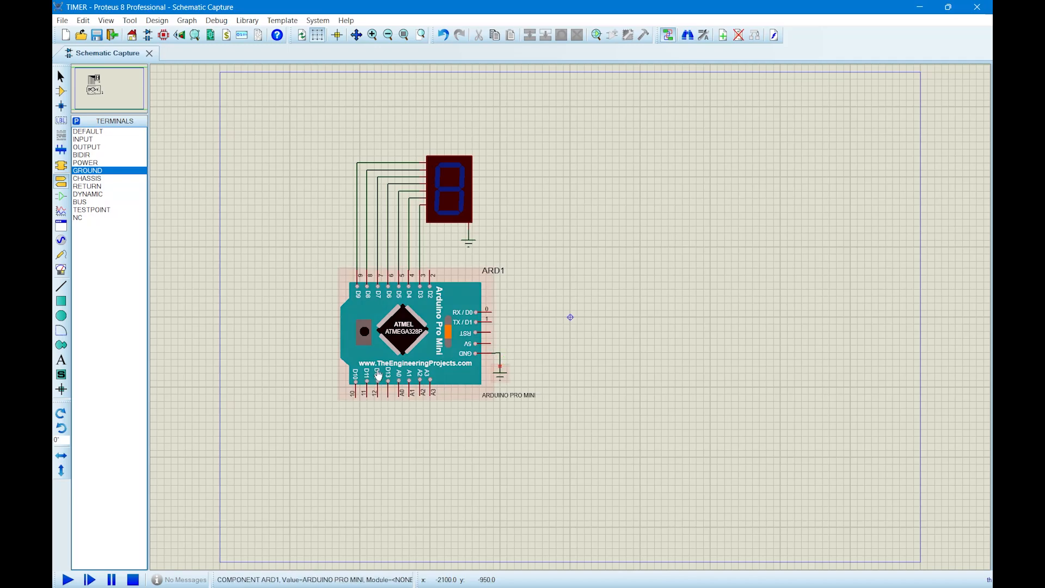
Place a 7805 voltage regulator to the right of the seven-segment display.
click(61, 91)
click(94, 147)
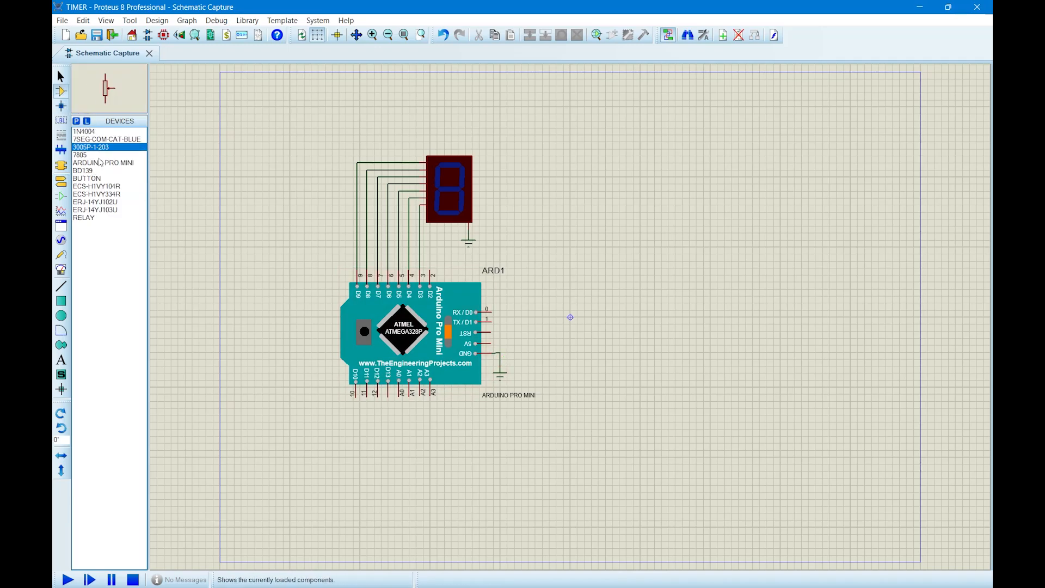
click(94, 155)
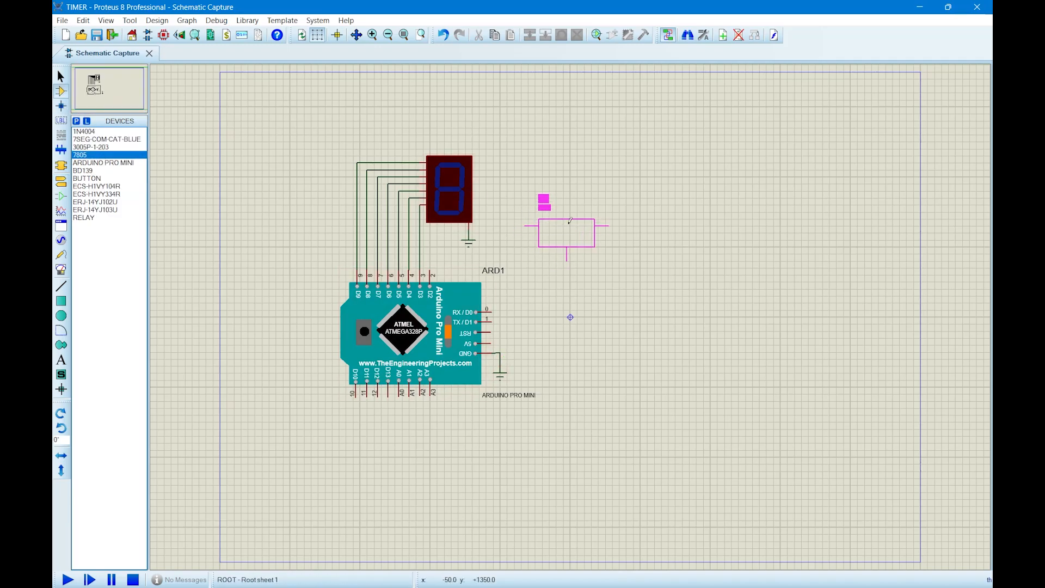
click(567, 230)
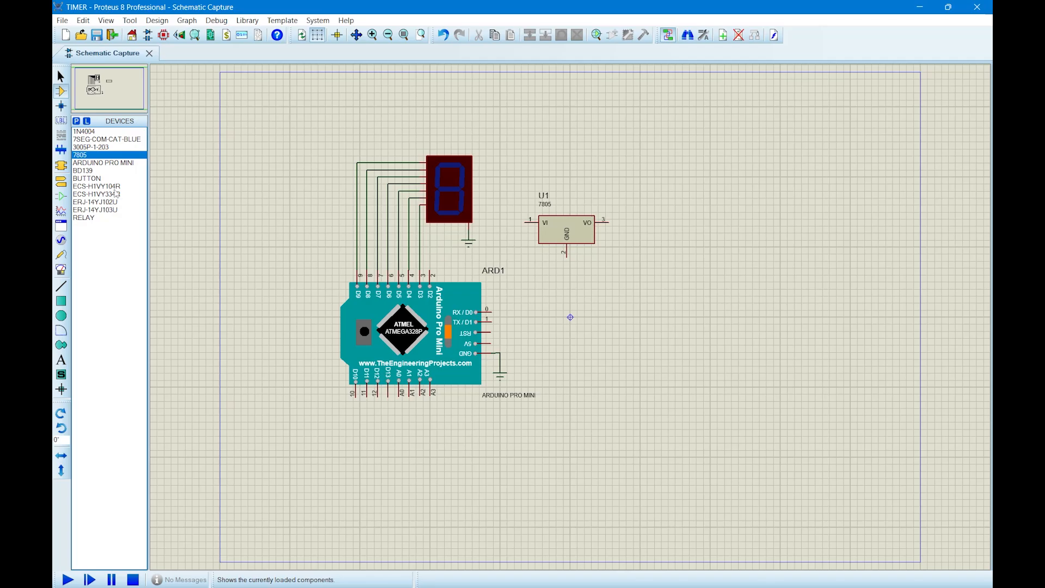
Place an ECS-H1VY104R capacitor and an ECS-H1VY334R capacitor below it, to the right of the 7805.
click(95, 187)
click(647, 173)
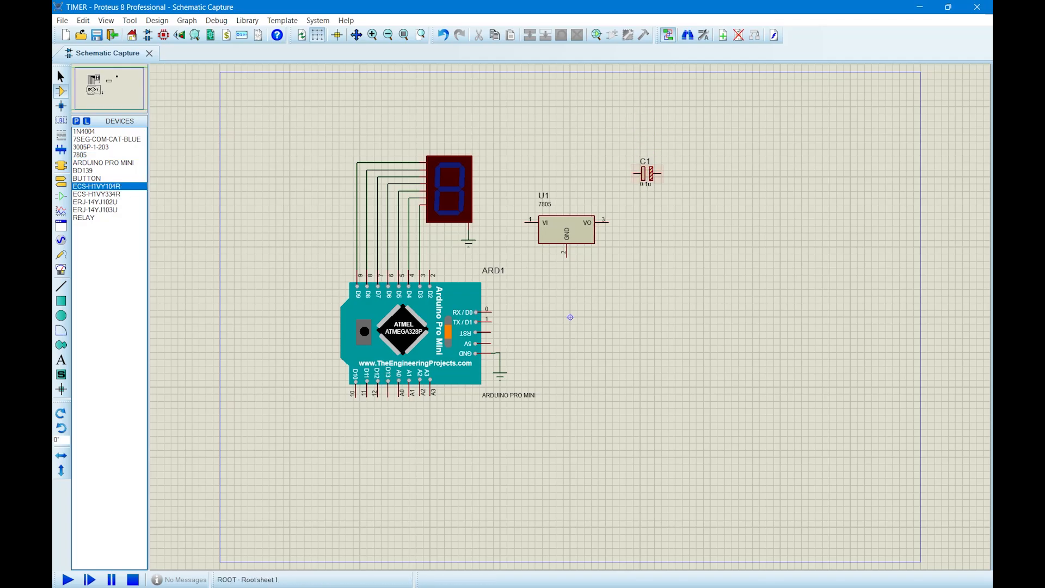
click(96, 194)
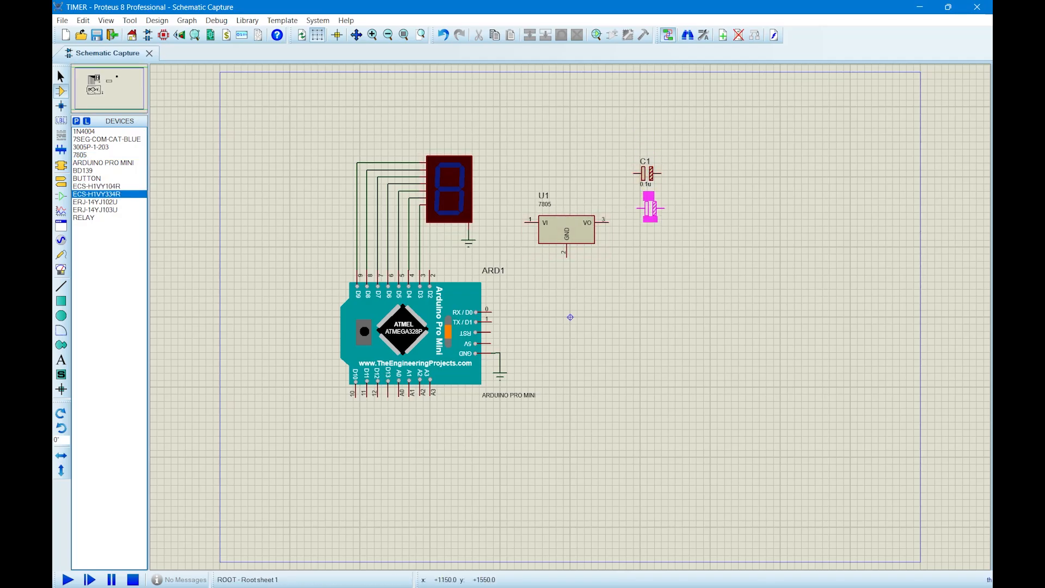
click(648, 215)
Rotate both capacitors together by -90 degrees.
drag(613, 153, 678, 250)
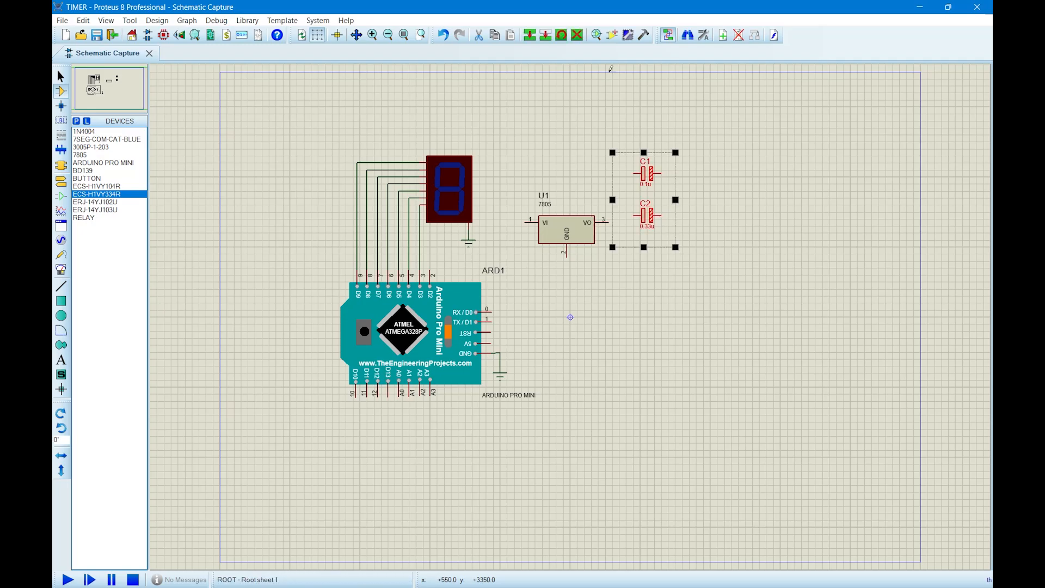
click(561, 35)
text(90)
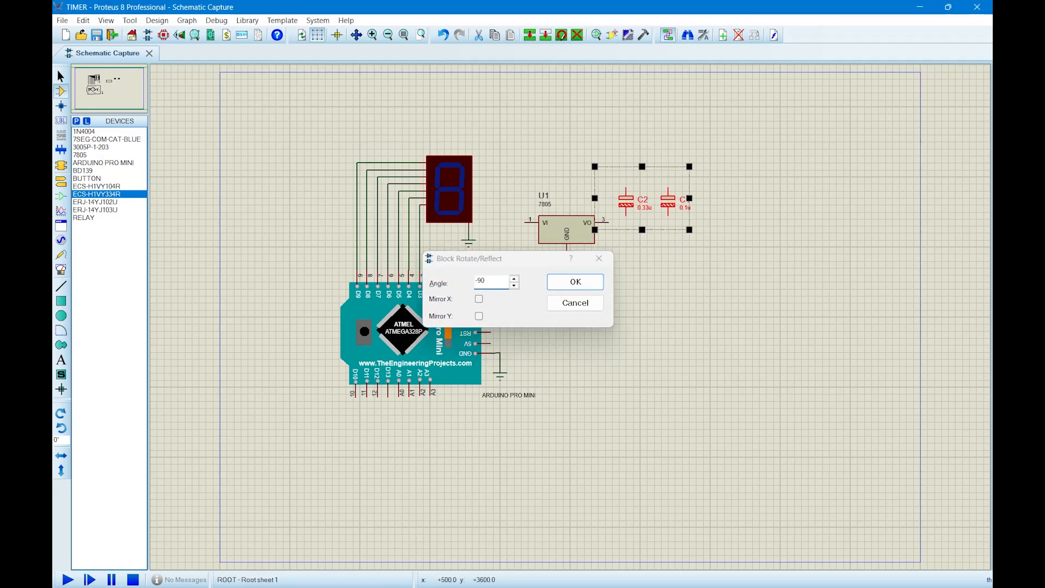
key(Return)
click(641, 139)
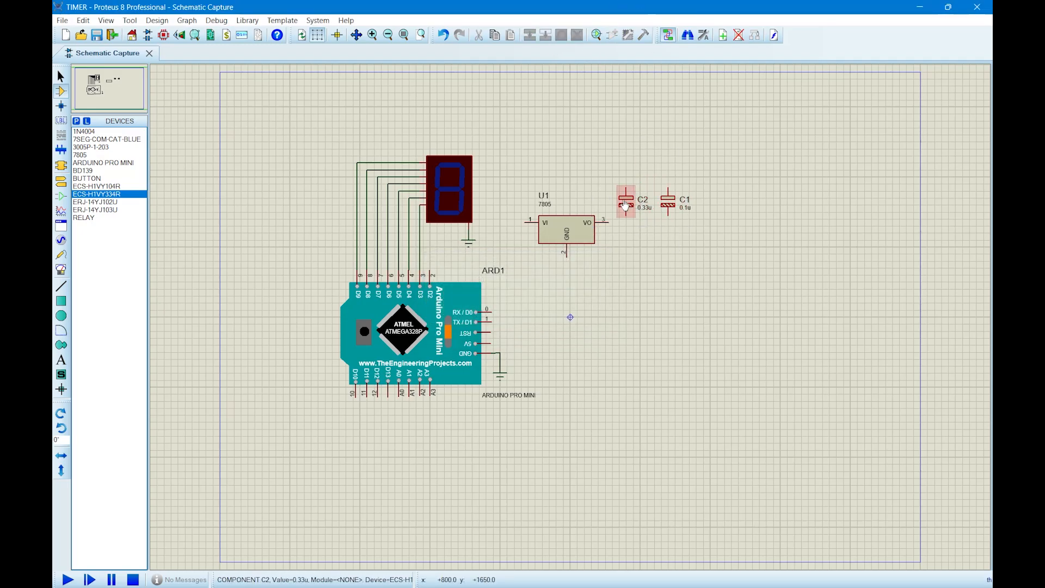
Move the 0.33u capacitor beside the 7805's VI pin and the 0.1u capacitor beside VO, connecting each to its pin.
click(629, 202)
drag(630, 202, 512, 240)
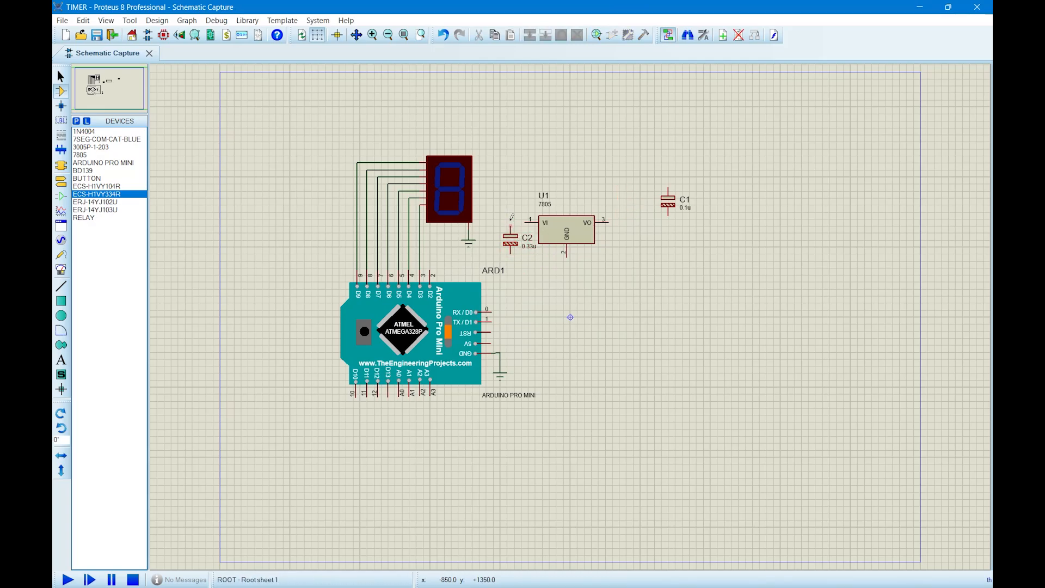
click(524, 223)
click(510, 227)
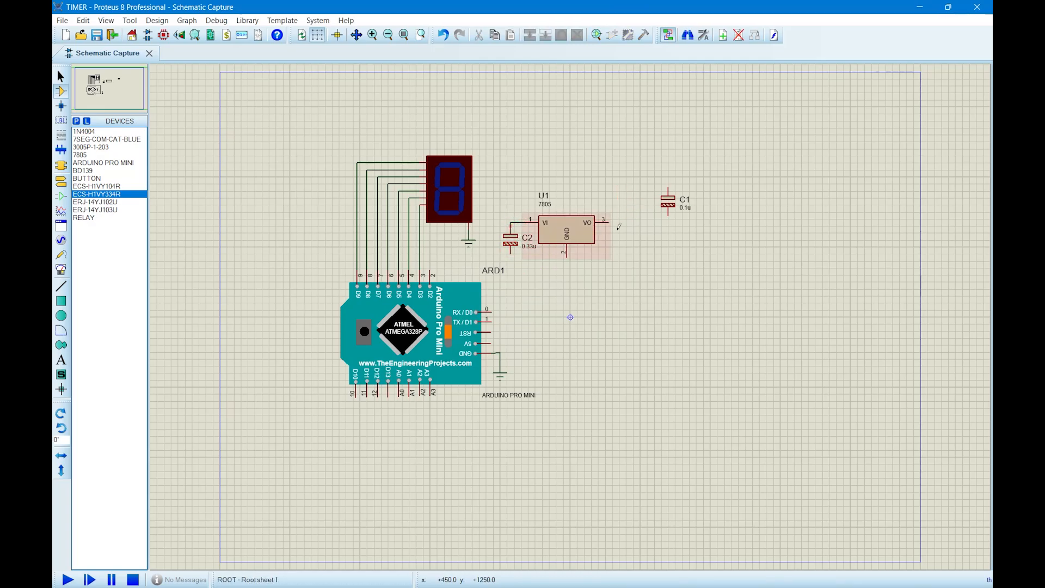
drag(664, 211, 615, 249)
click(620, 225)
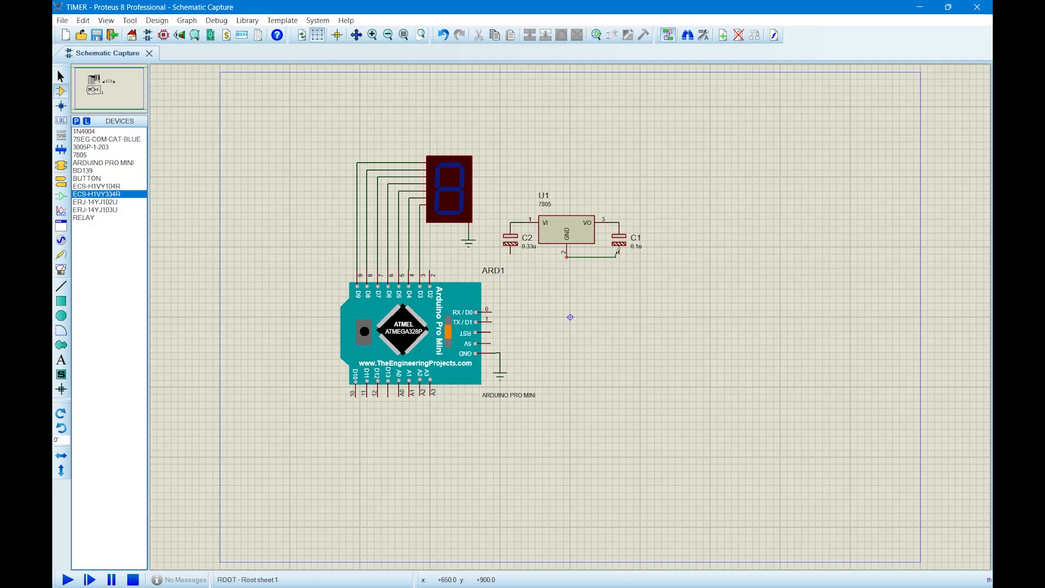
Wire the lower ends of both capacitors to the 7805's GND pin and attach a ground terminal at that junction.
click(568, 255)
click(510, 253)
click(567, 256)
click(61, 183)
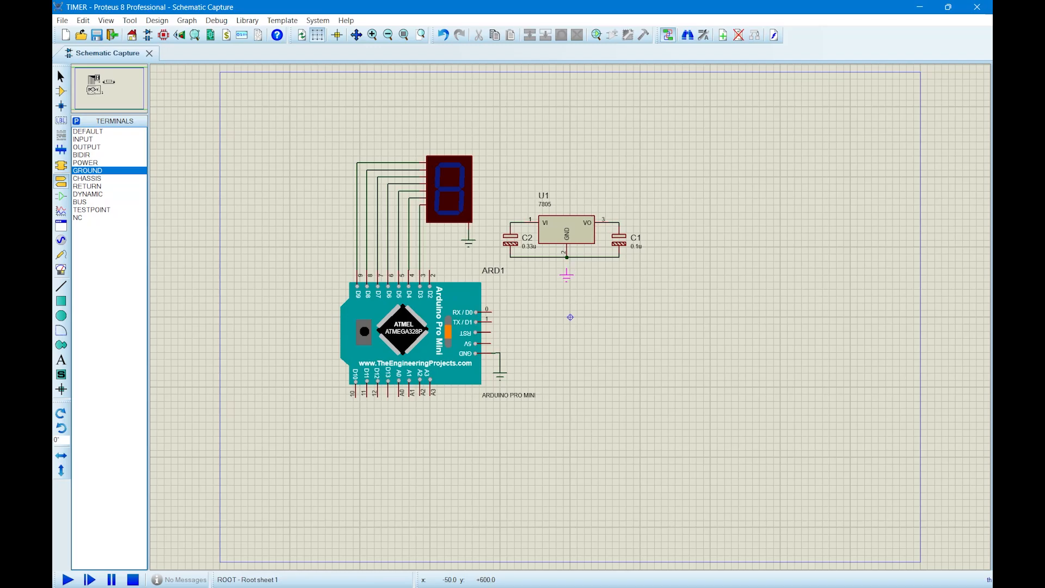
click(567, 260)
Wire the 7805's VO output to the Arduino's 5V pin, routing the wire around the 0.1u capacitor.
click(61, 91)
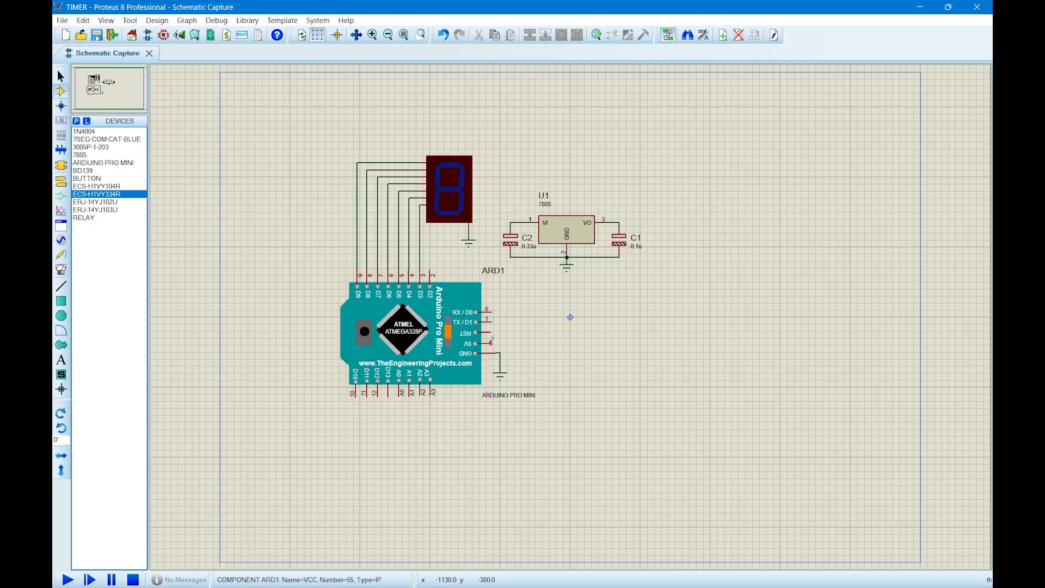
click(490, 343)
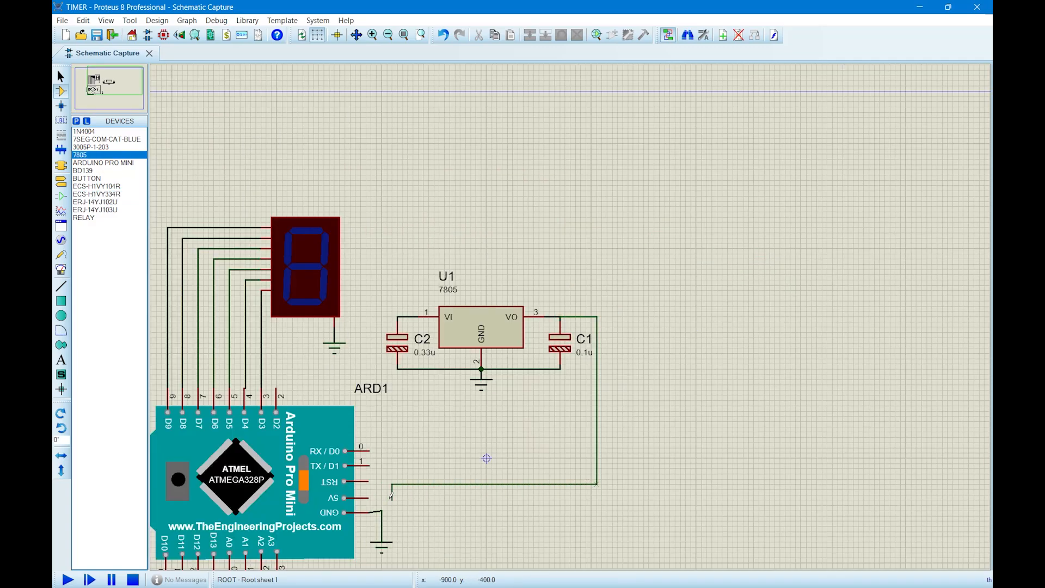
click(375, 497)
key(F7)
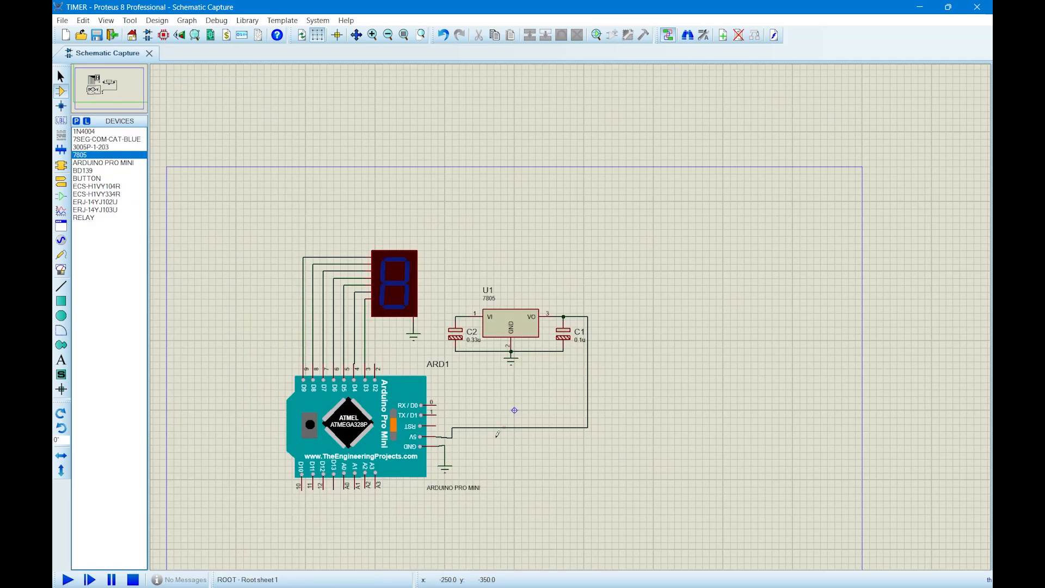
key(F7)
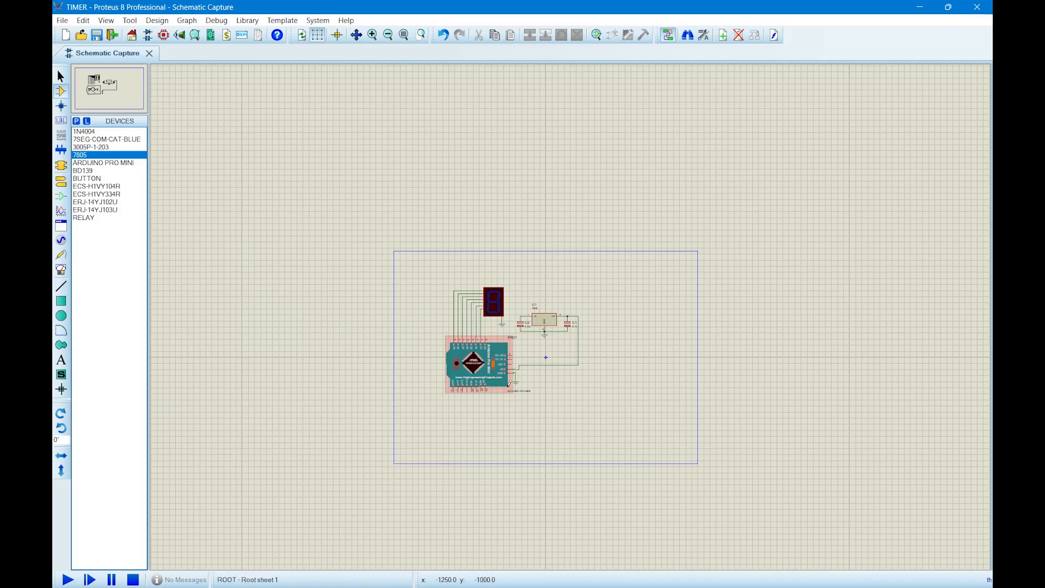
key(F6)
key(F6)
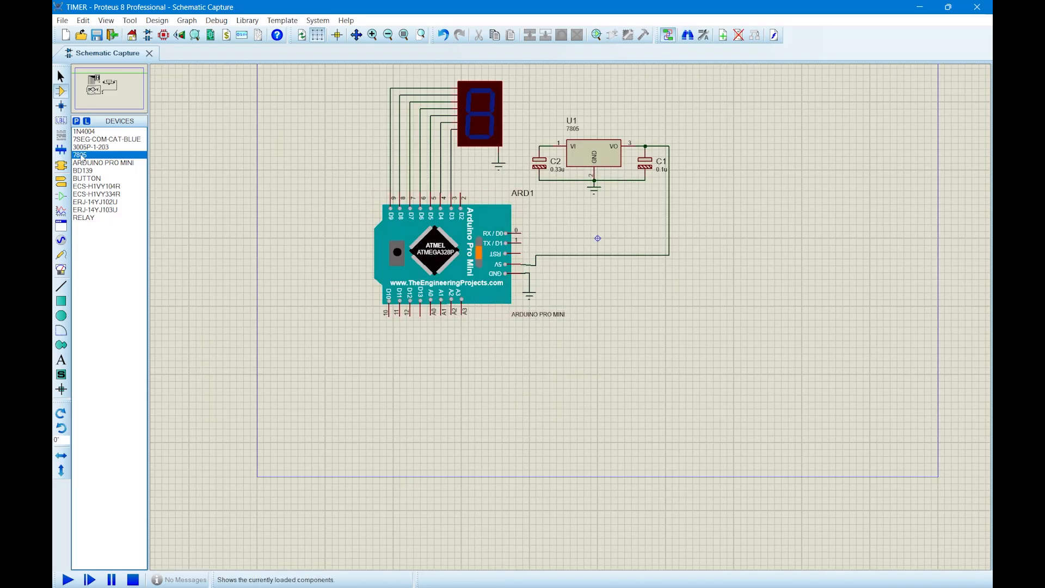
Place a 3005P-1-203 potentiometer below the Arduino and wire its wiper to A2.
click(98, 147)
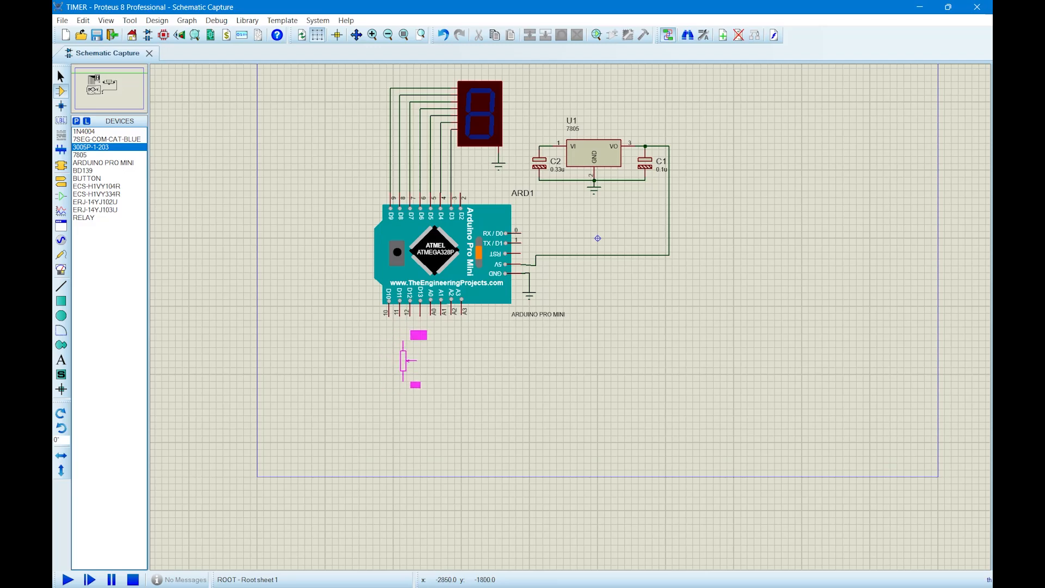
click(409, 361)
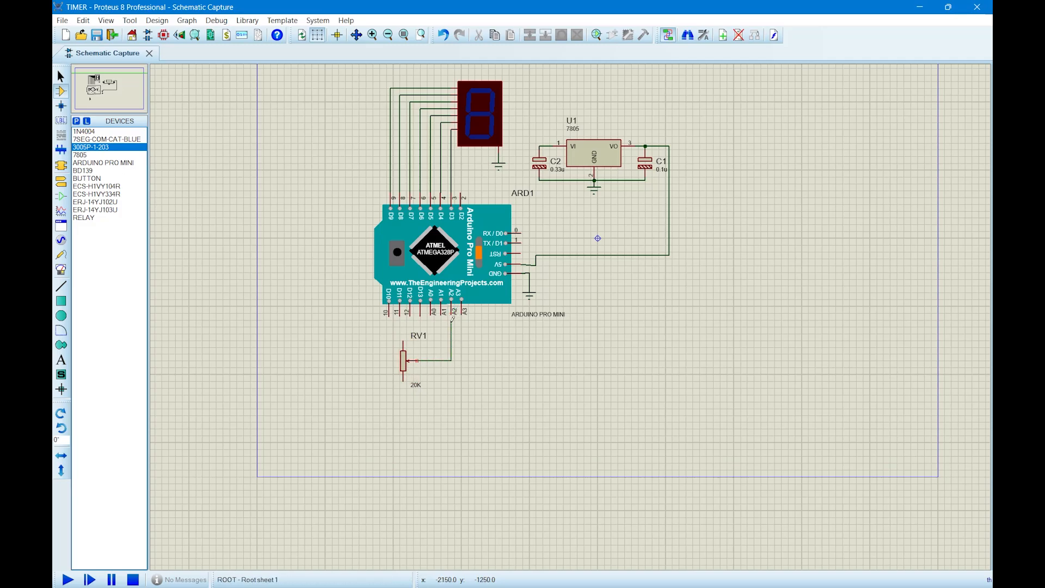
click(453, 318)
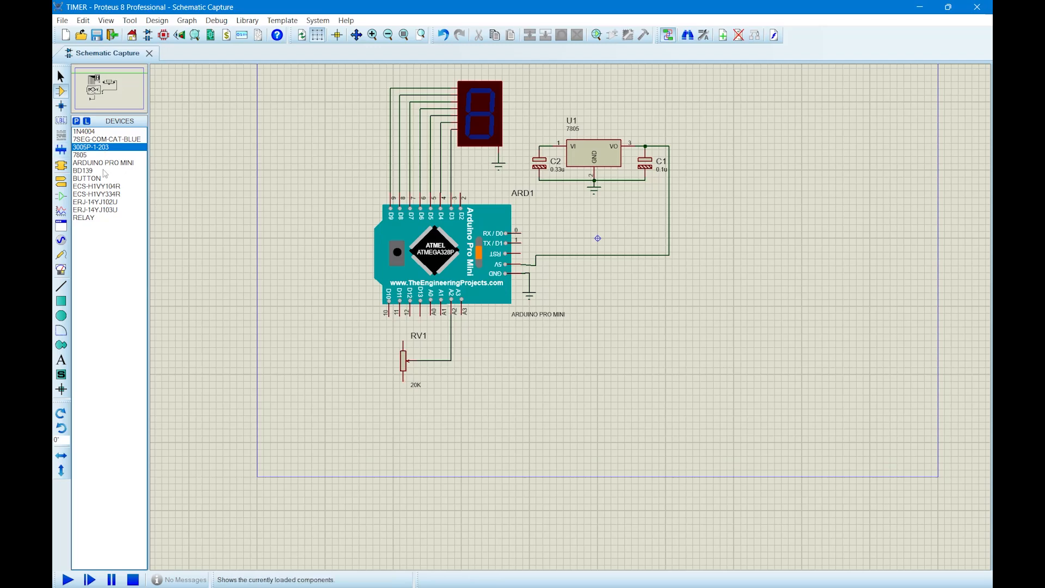
Place an ERJ-14YJ103U resistor to the right of the potentiometer and wire its near end to the potentiometer's lower pin.
click(109, 195)
click(113, 202)
click(115, 209)
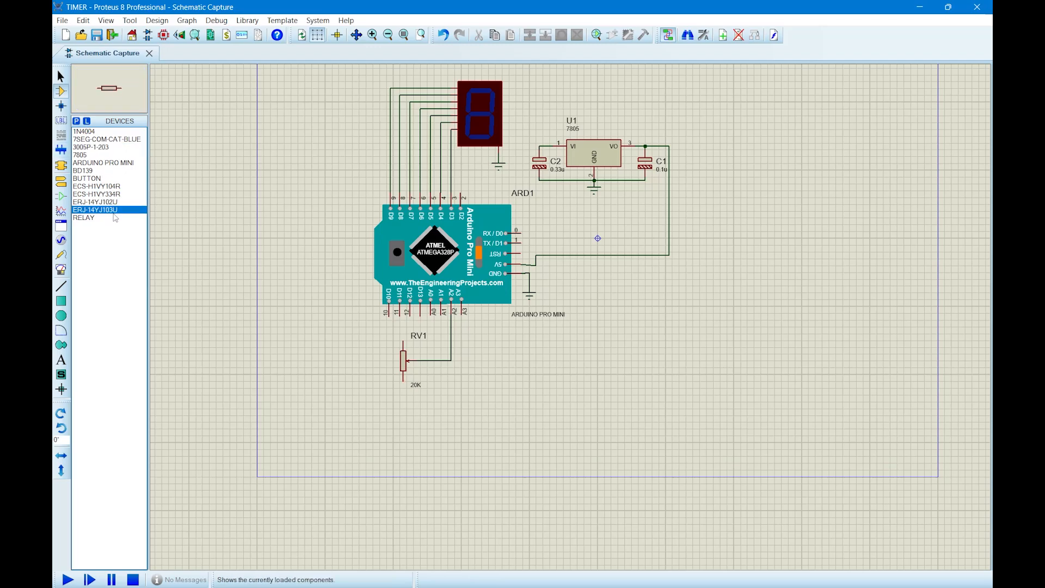
click(545, 399)
click(536, 378)
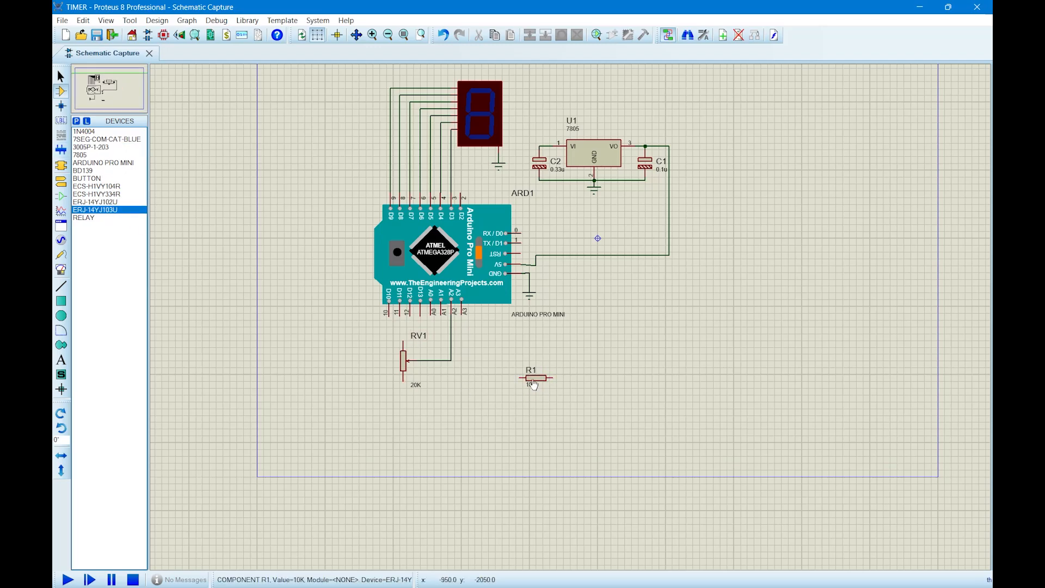
click(520, 377)
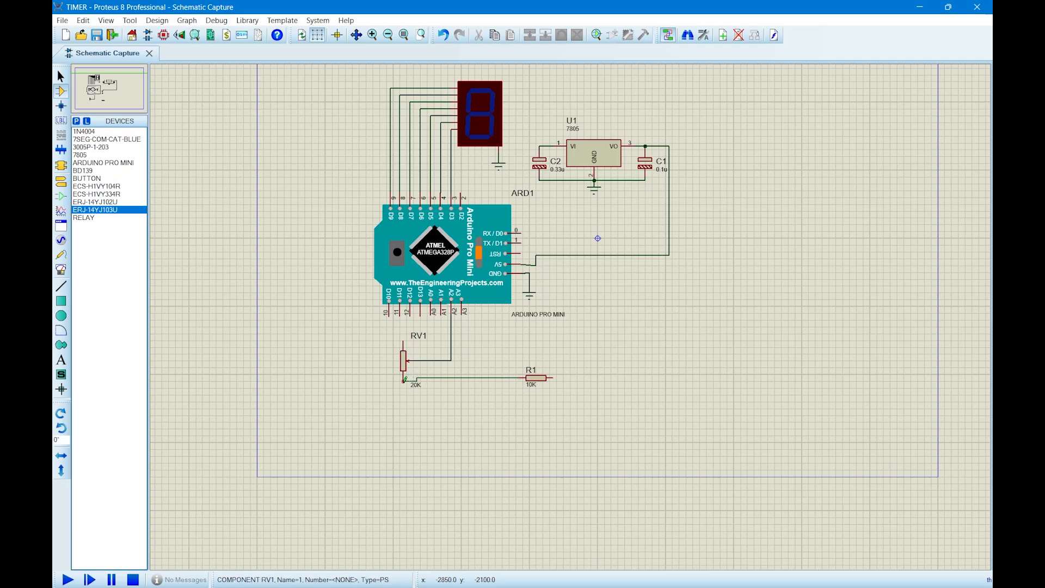
Wire the free end of the 10K resistor to the 5V line between the 7805 output and the Arduino.
click(554, 378)
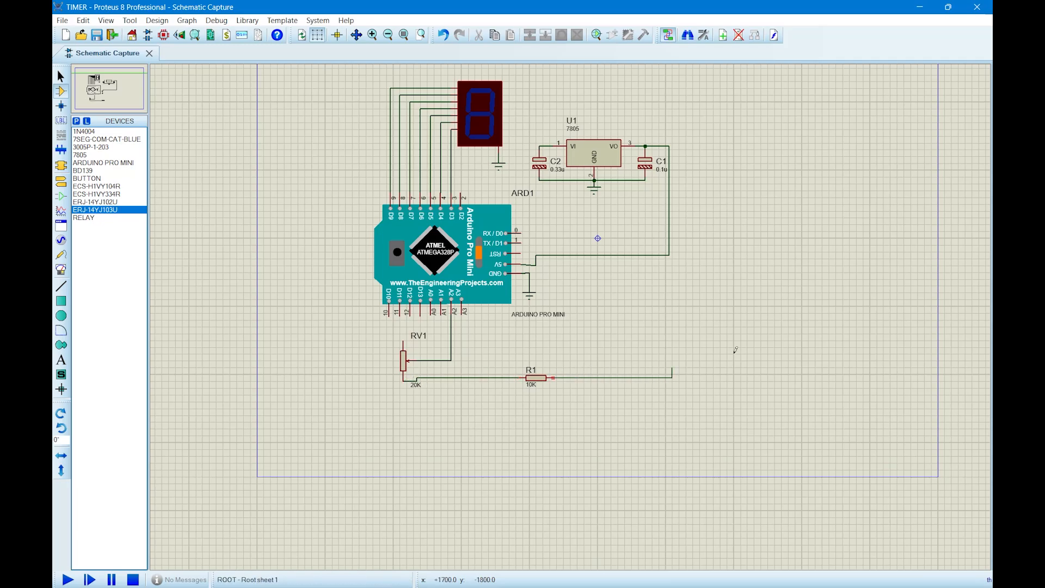
click(661, 254)
click(664, 252)
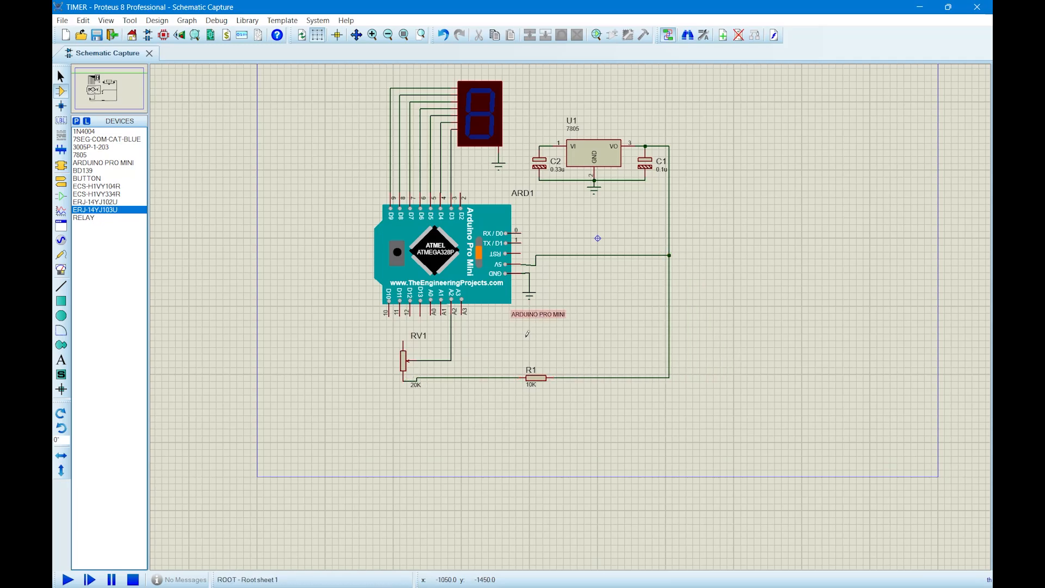
Place a ground terminal beside the potentiometer and wire it to the potentiometer's upper pin.
click(61, 181)
click(383, 342)
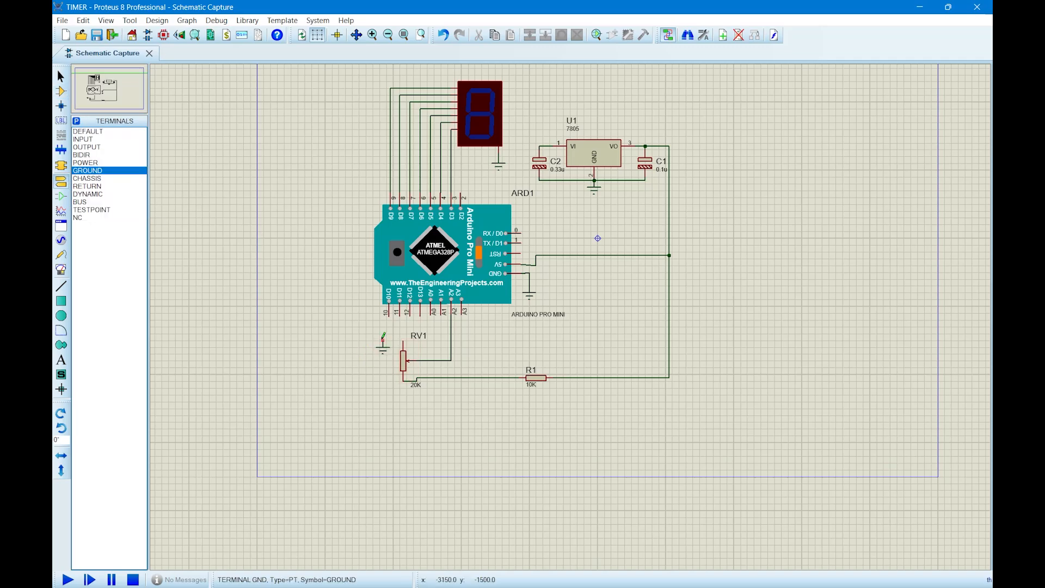
click(383, 342)
click(403, 336)
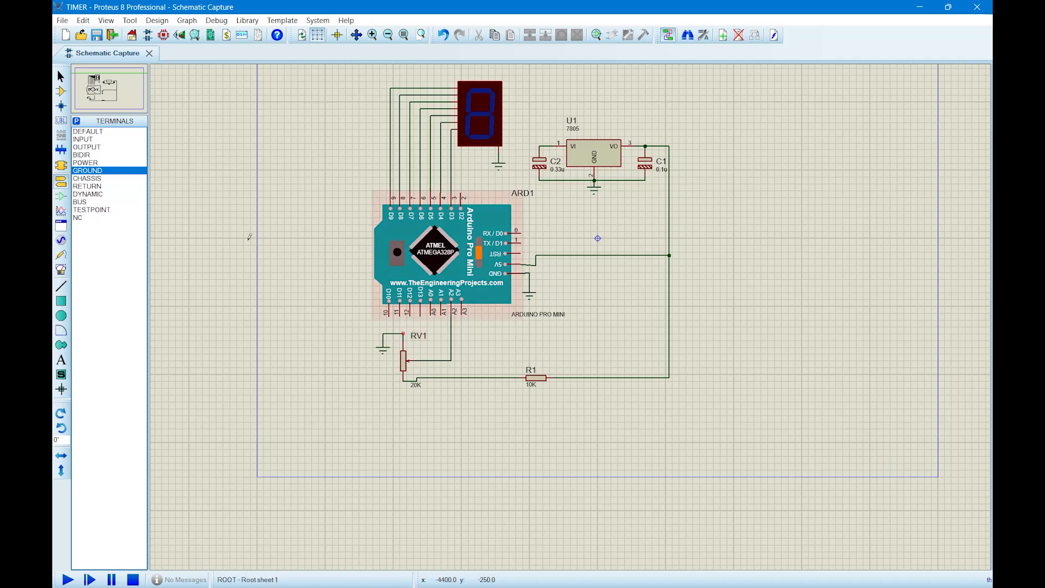
Place a BUTTON above and to the right of the 10K resistor, wiring its left pin to A0 and right pin to A3.
click(61, 91)
click(87, 178)
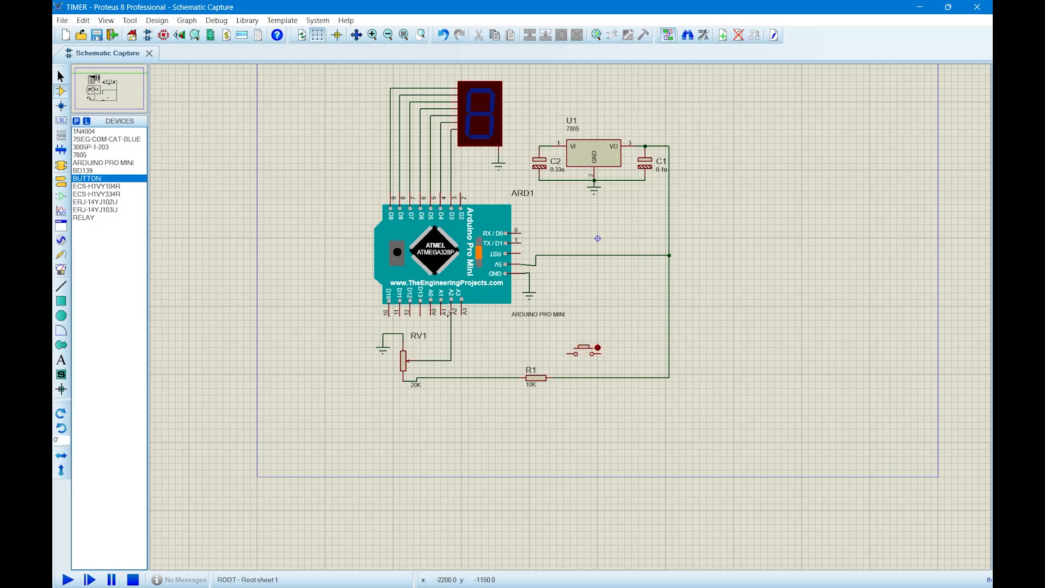
click(568, 352)
click(462, 313)
click(434, 315)
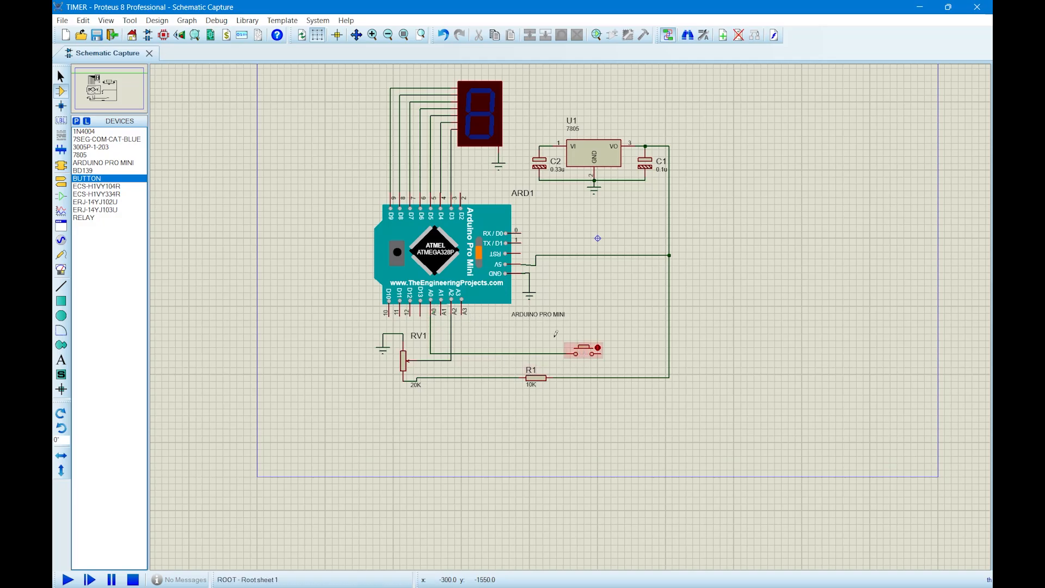
click(598, 350)
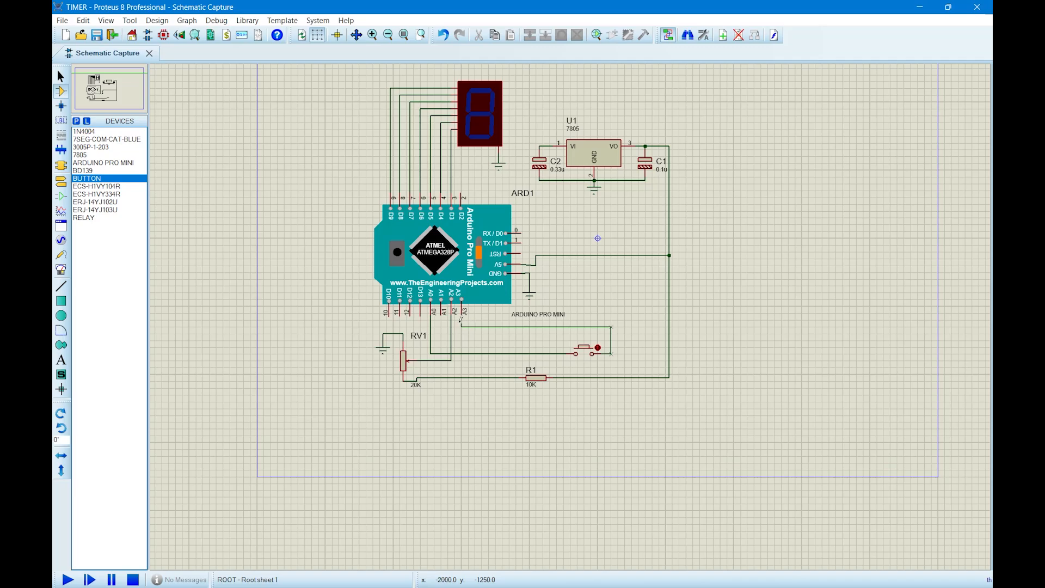
click(463, 311)
Place an ERJ-14YJ103U resistor to the right of the button, wiring it between the button's A3 line and a new ground terminal.
click(96, 194)
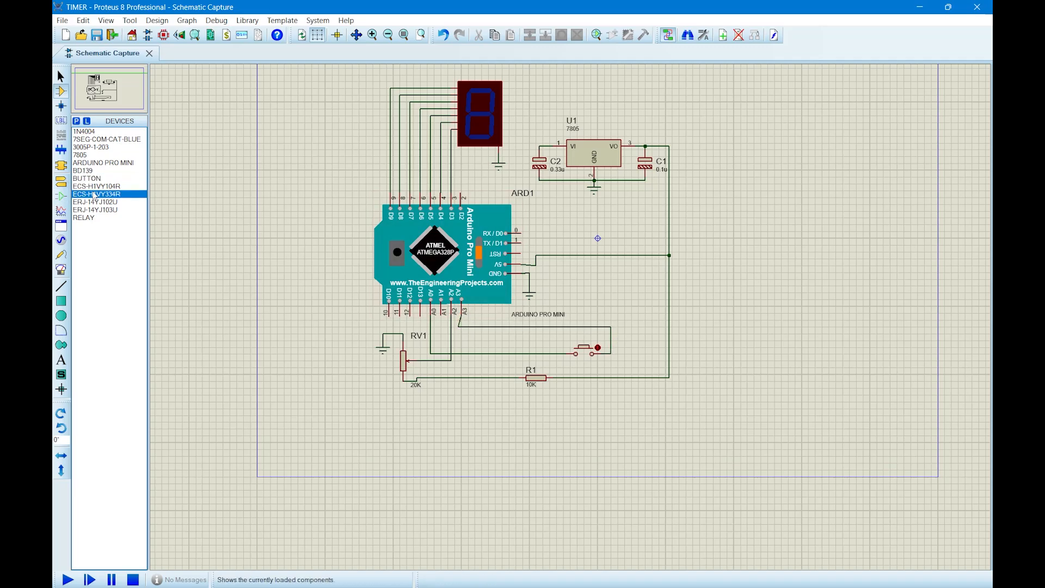
click(102, 203)
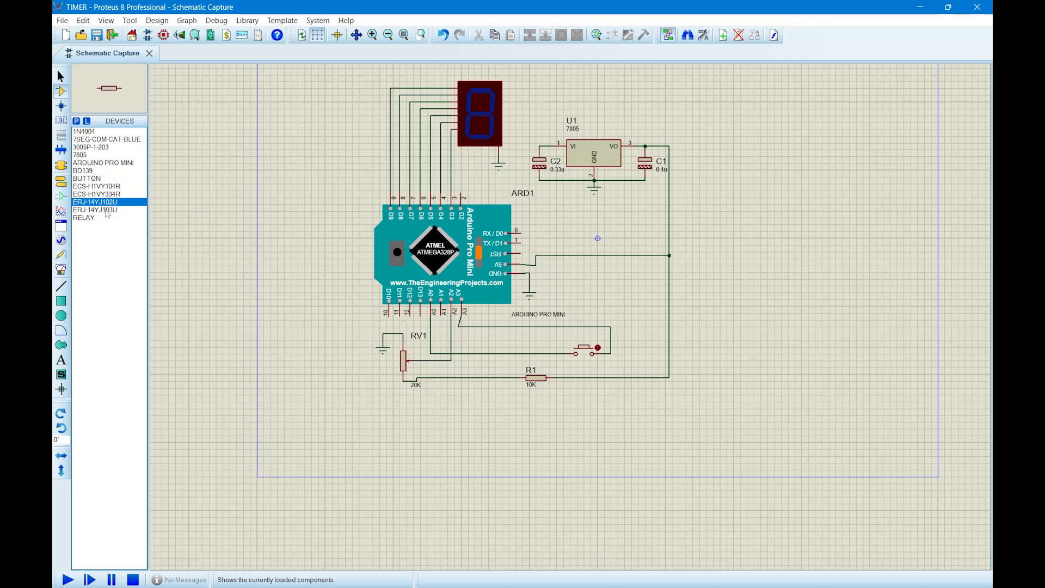
click(107, 211)
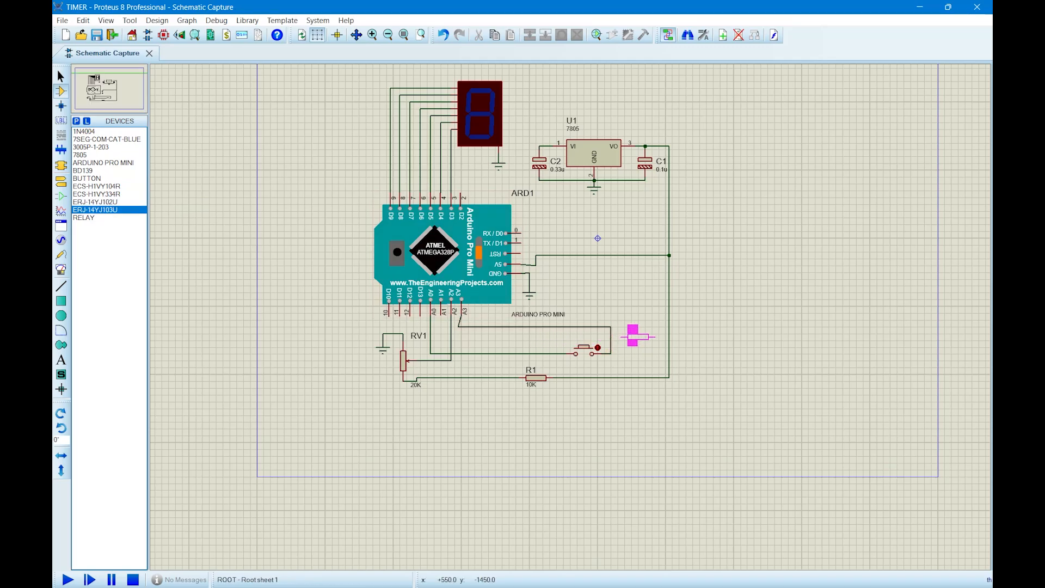
click(636, 336)
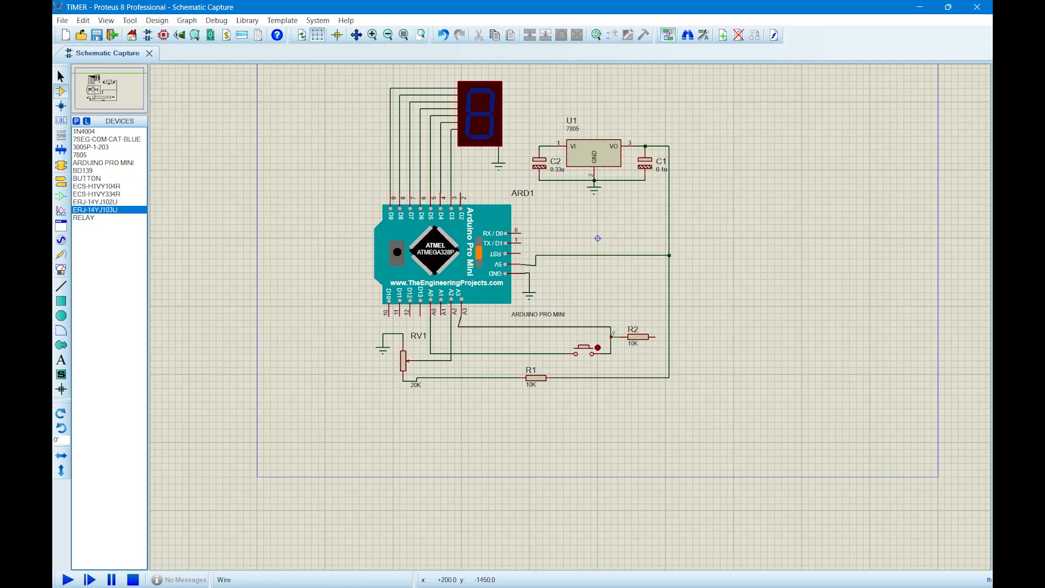
click(611, 336)
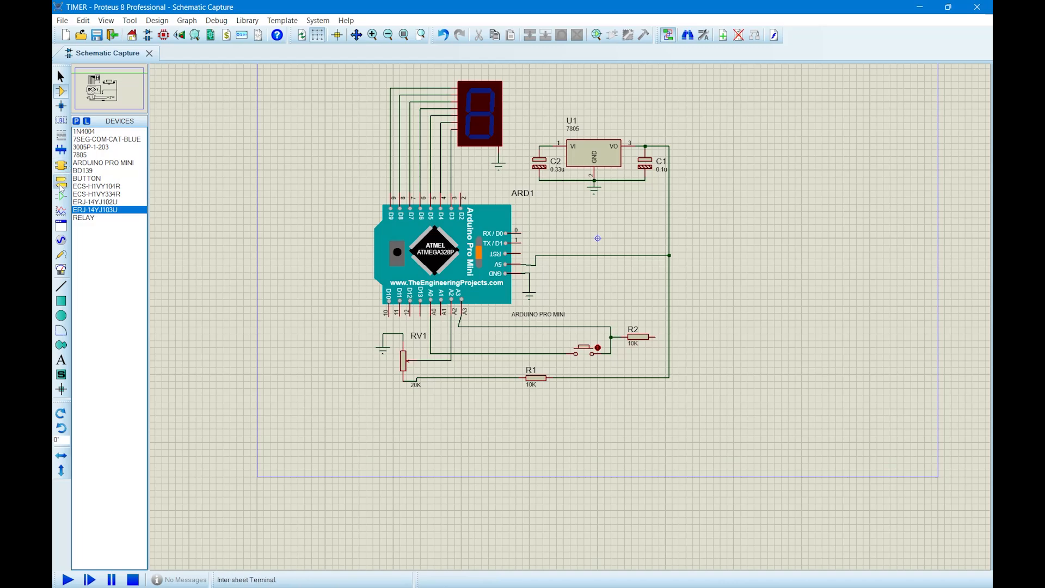
click(61, 183)
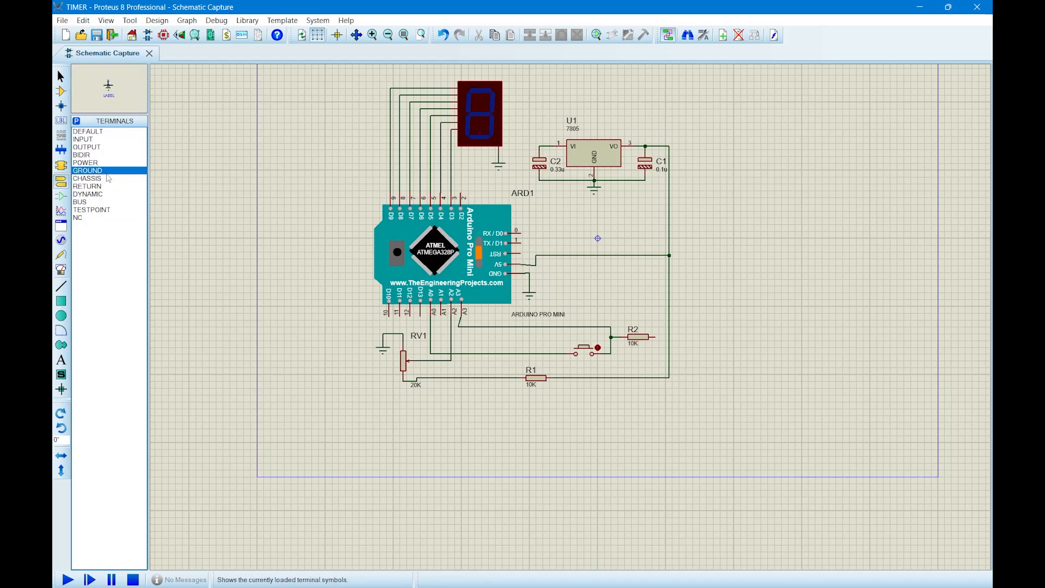
click(643, 351)
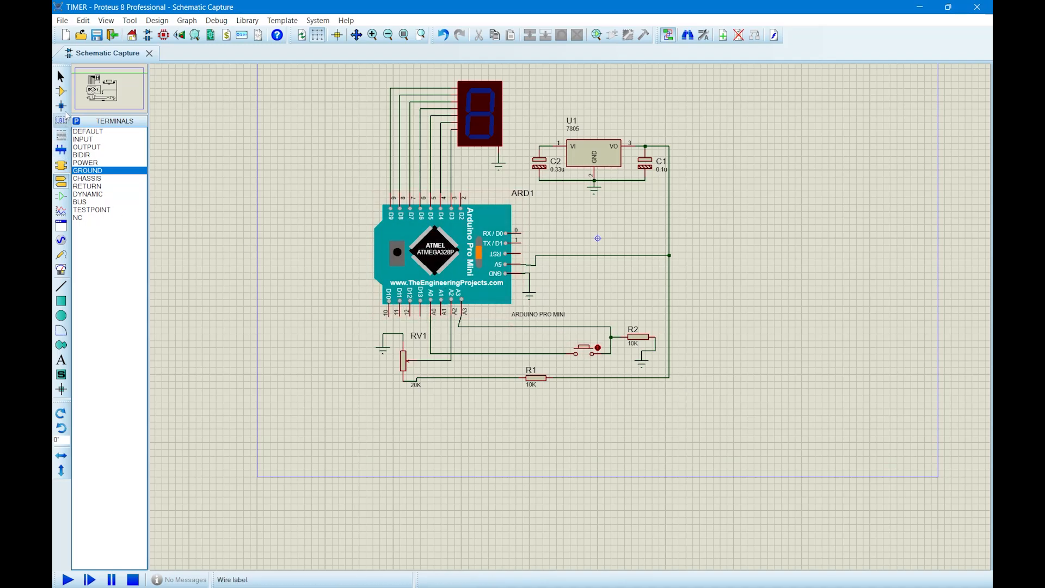
Place an ECS-H1VY104R capacitor below and to the right of the lower 10K resistor beside the potentiometer.
click(61, 91)
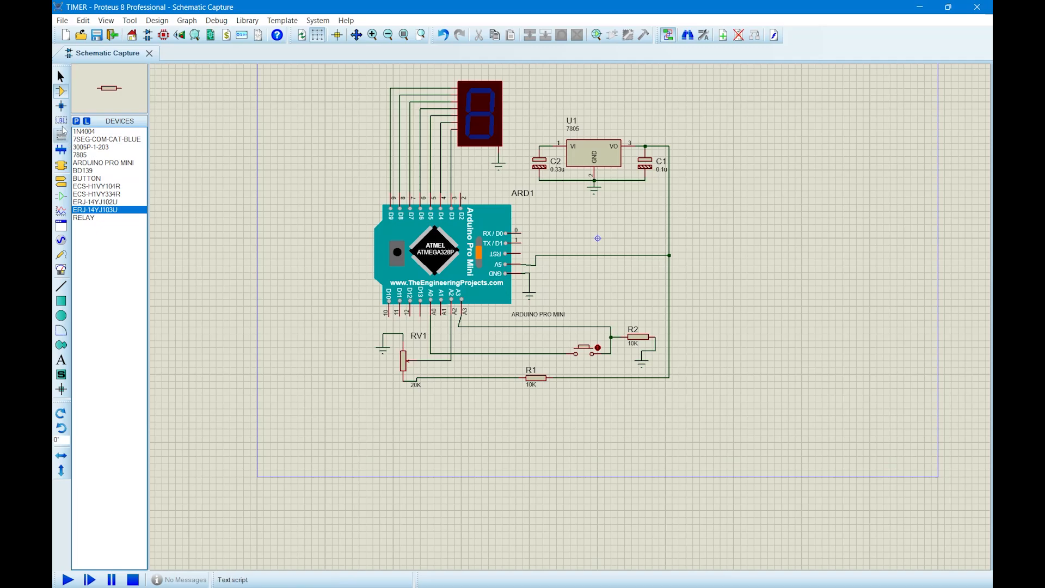
click(102, 148)
click(106, 178)
click(112, 193)
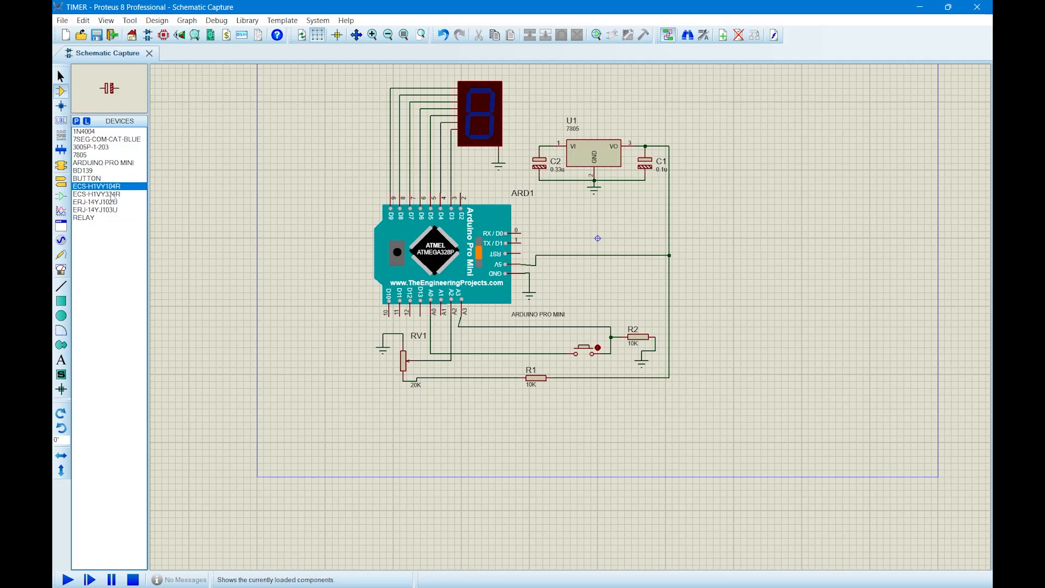
click(116, 186)
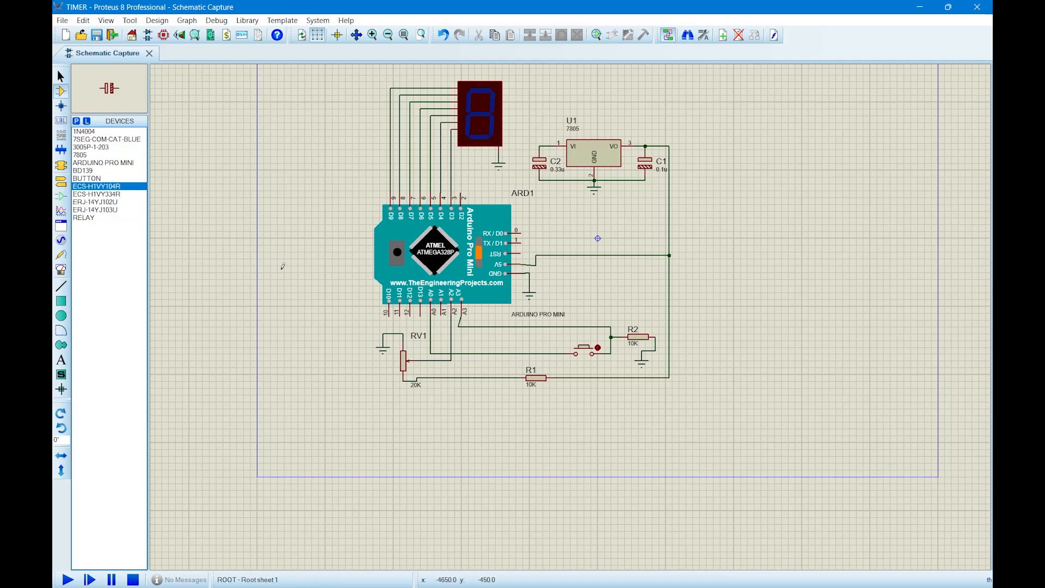
click(679, 315)
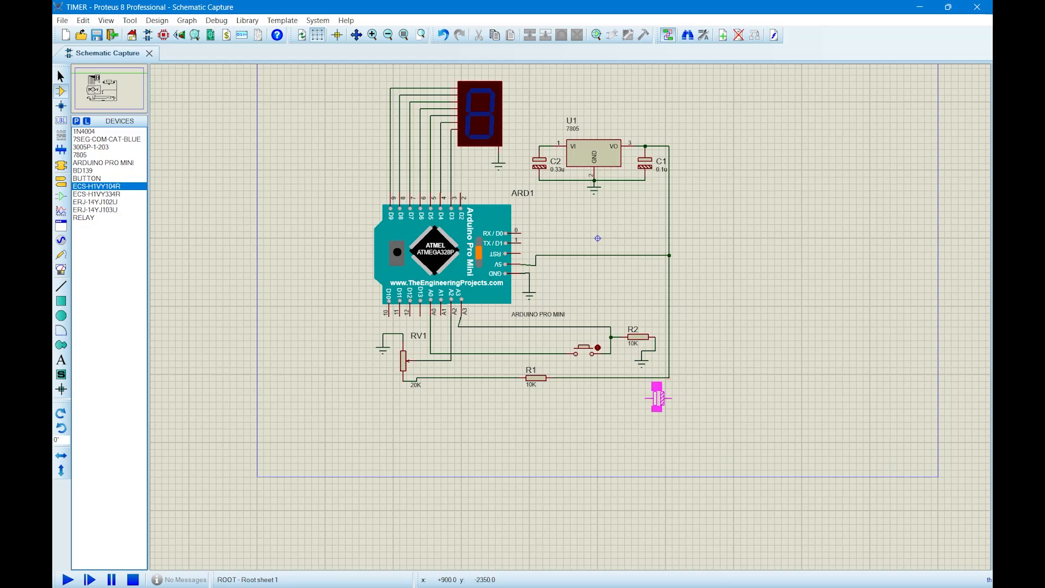
click(591, 410)
Wire the new capacitor's left pin to the 5V line above it and its right pin to the button resistor's ground connection.
click(582, 408)
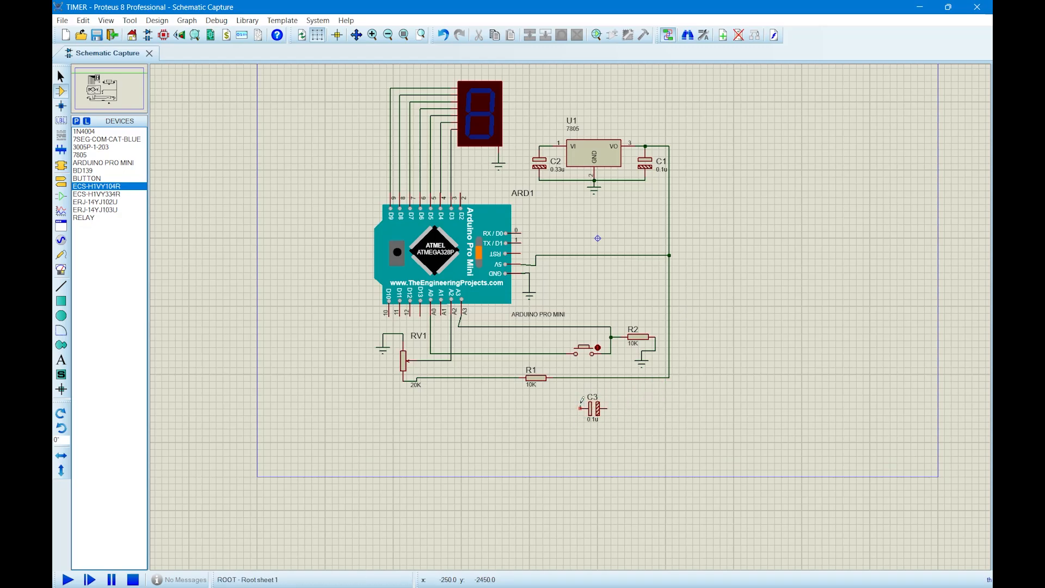
click(606, 408)
click(655, 351)
Place a RELAY in the empty area well to the right of the 7805 regulator.
scroll(646, 248, down, 1)
scroll(698, 231, up, 1)
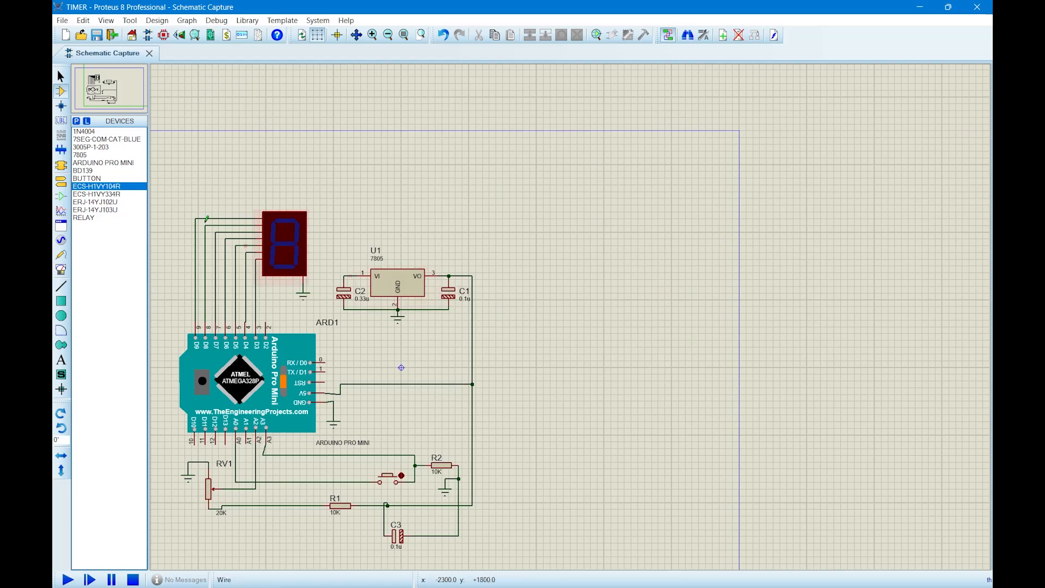
click(105, 218)
click(665, 259)
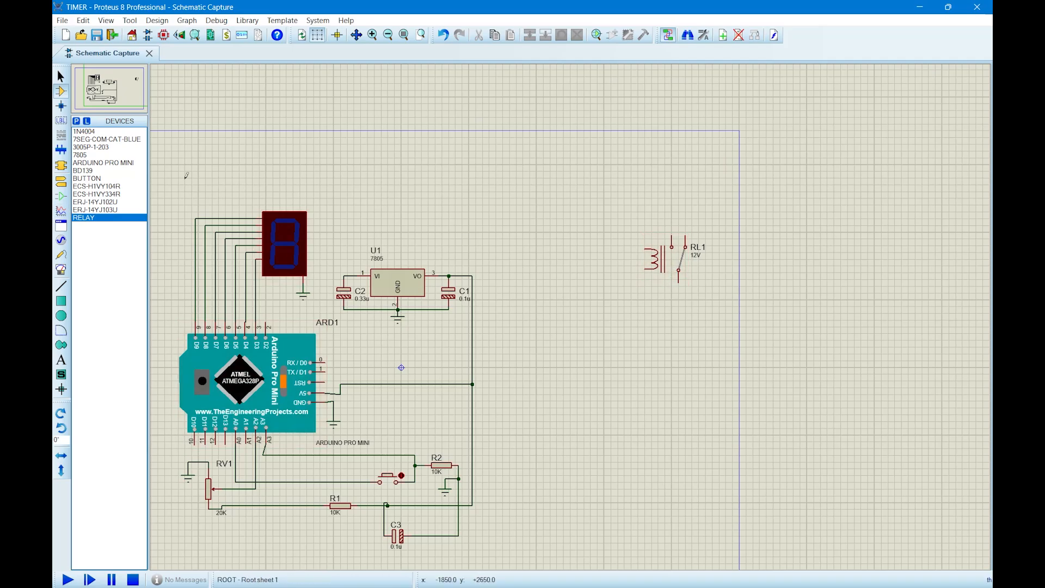
Place a BD139 transistor below the relay, wiring its collector to the coil's lower pin and its emitter to a new ground terminal.
click(89, 171)
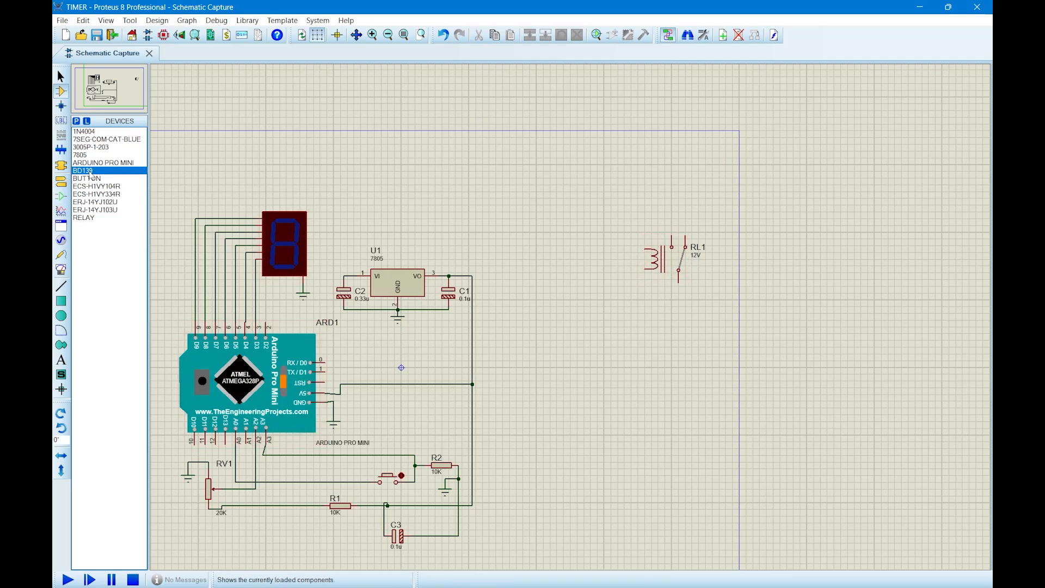
click(623, 342)
click(634, 326)
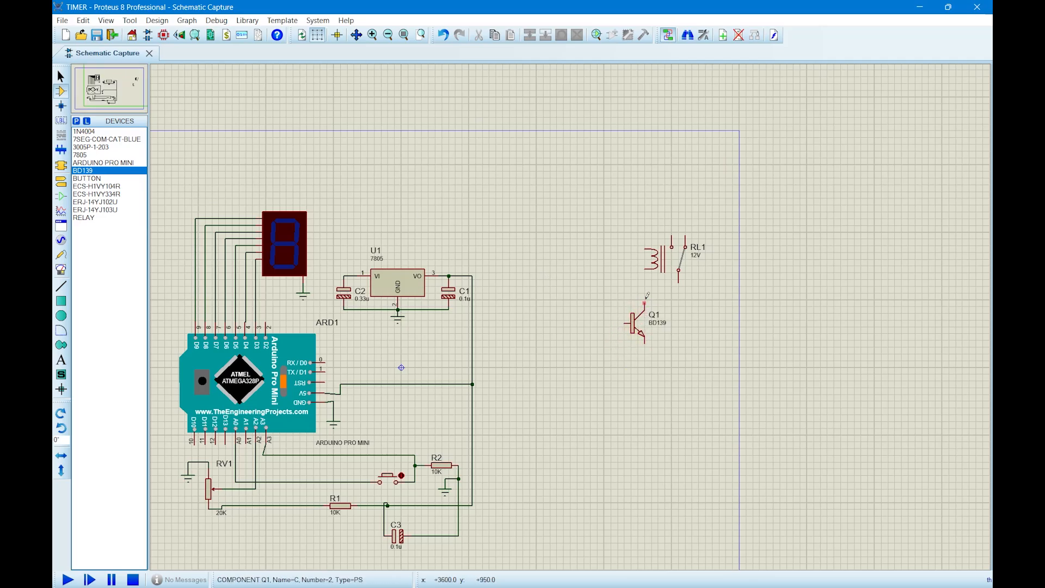
click(646, 301)
click(644, 268)
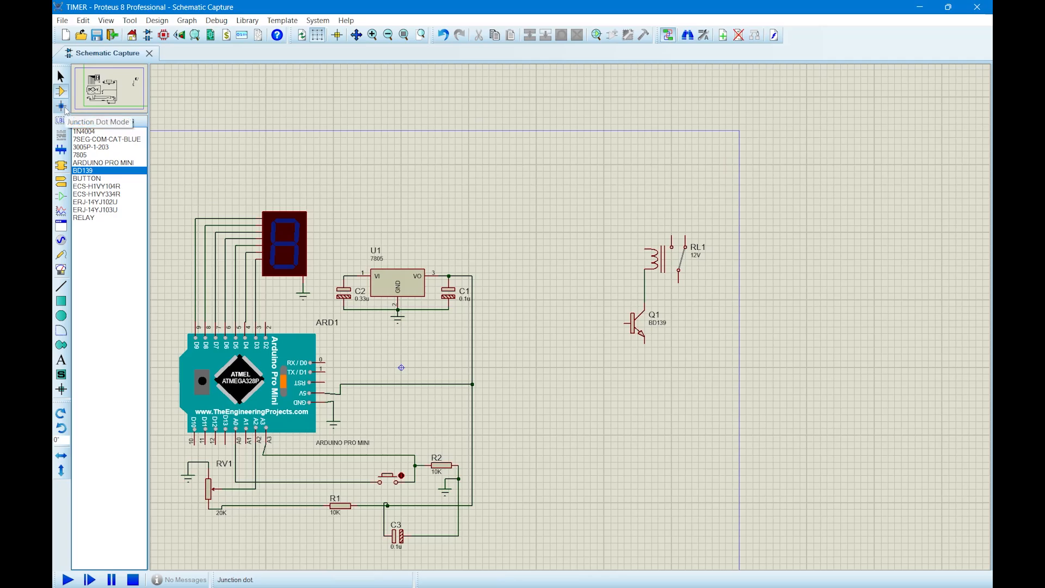
click(61, 180)
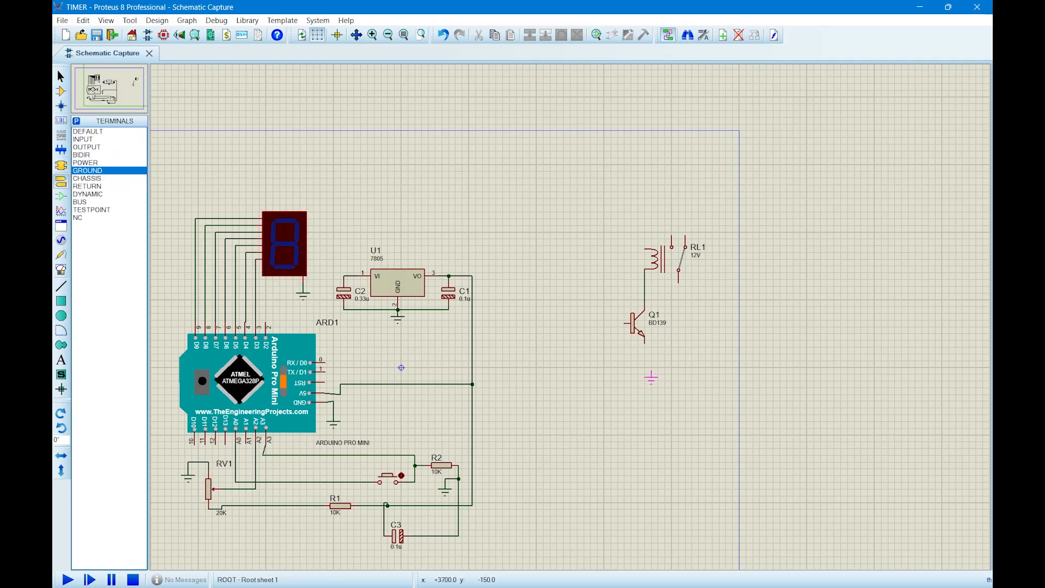
click(644, 365)
Place an ERJ-14YJ102U resistor to the left of the BD139 and wire it between the transistor's base and Arduino pin A1.
click(61, 91)
click(112, 194)
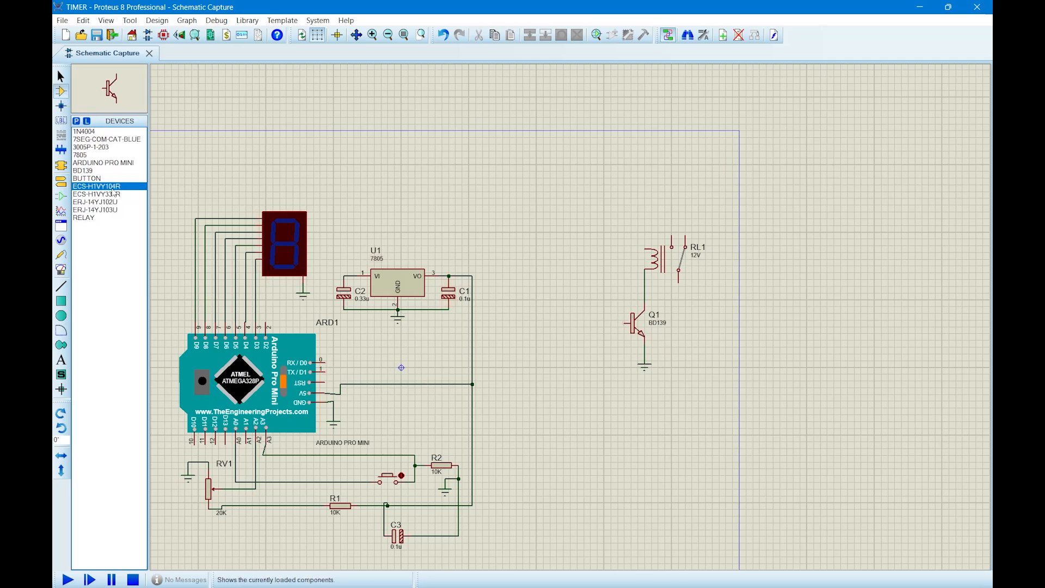
click(114, 202)
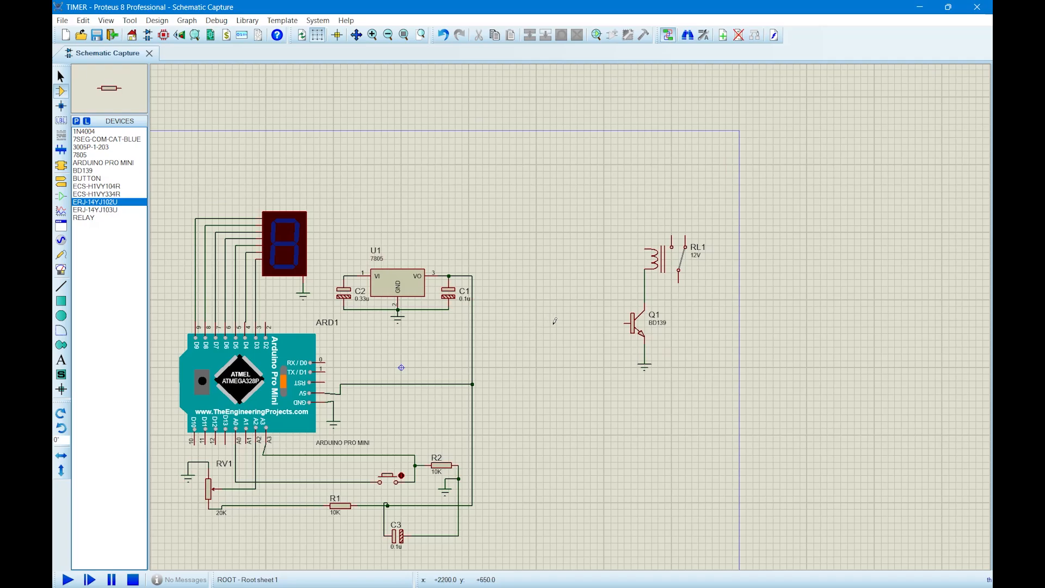
click(583, 321)
click(587, 323)
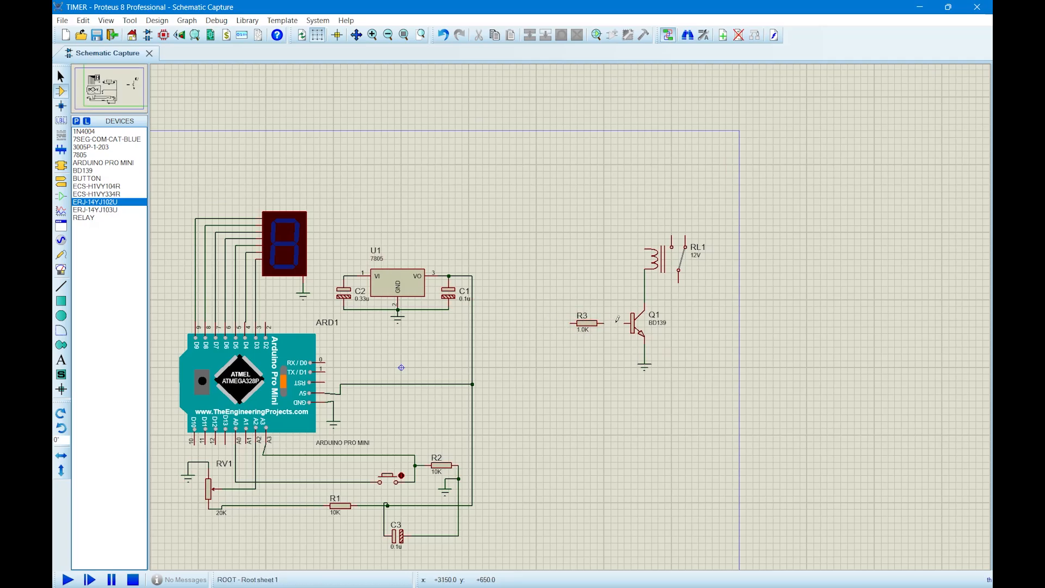
click(625, 318)
click(602, 323)
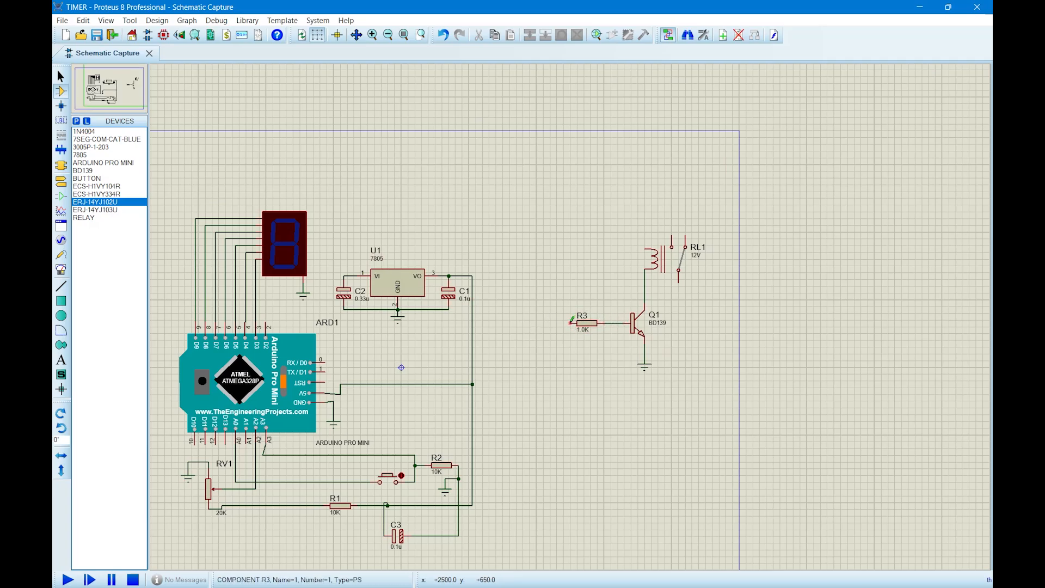
click(570, 323)
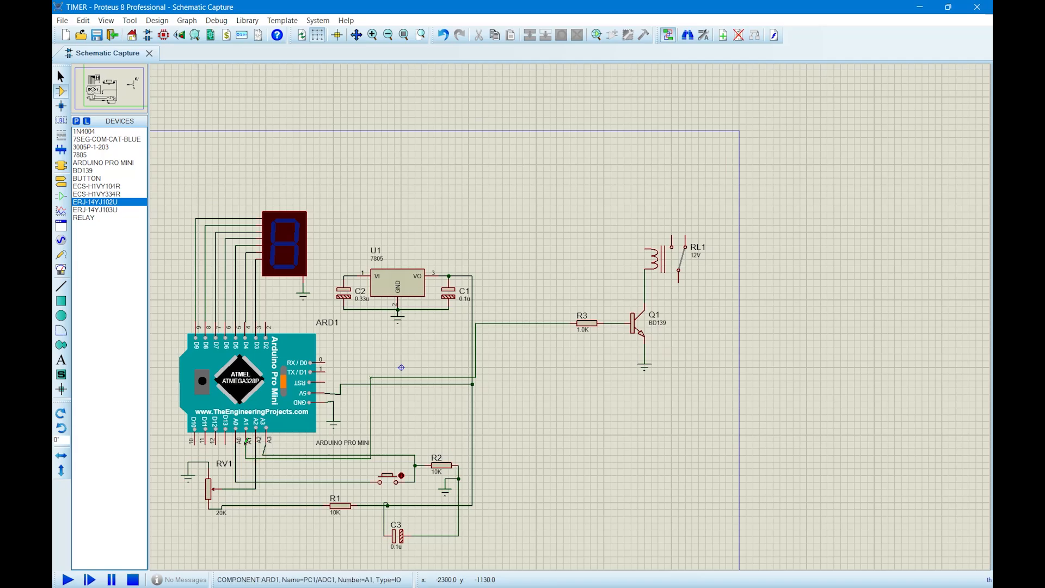
click(248, 442)
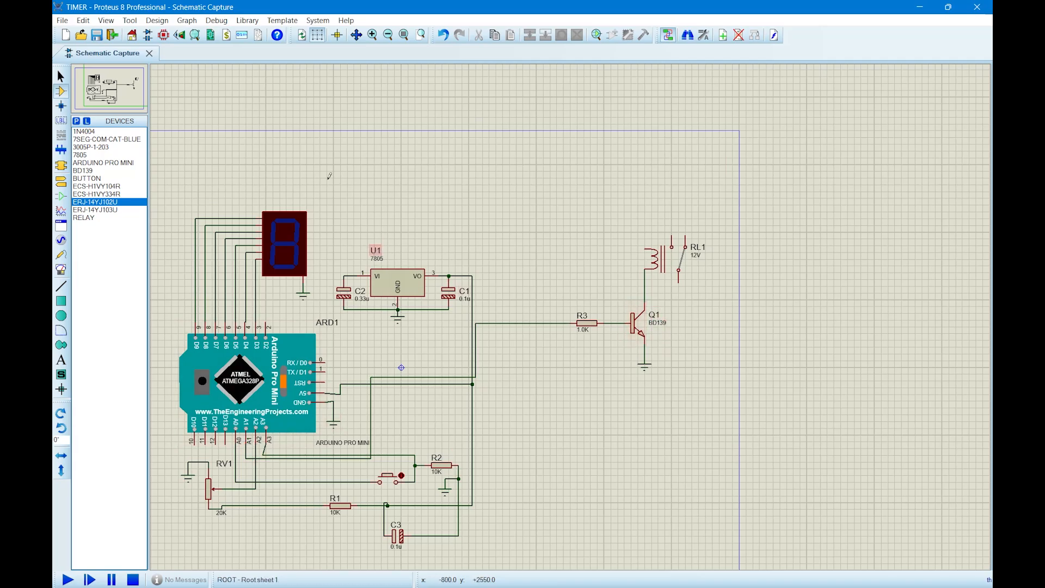
Place a 1N4004 diode to the left of the relay coil, rotate it to vertical and mirror it in Y so it points up.
click(86, 132)
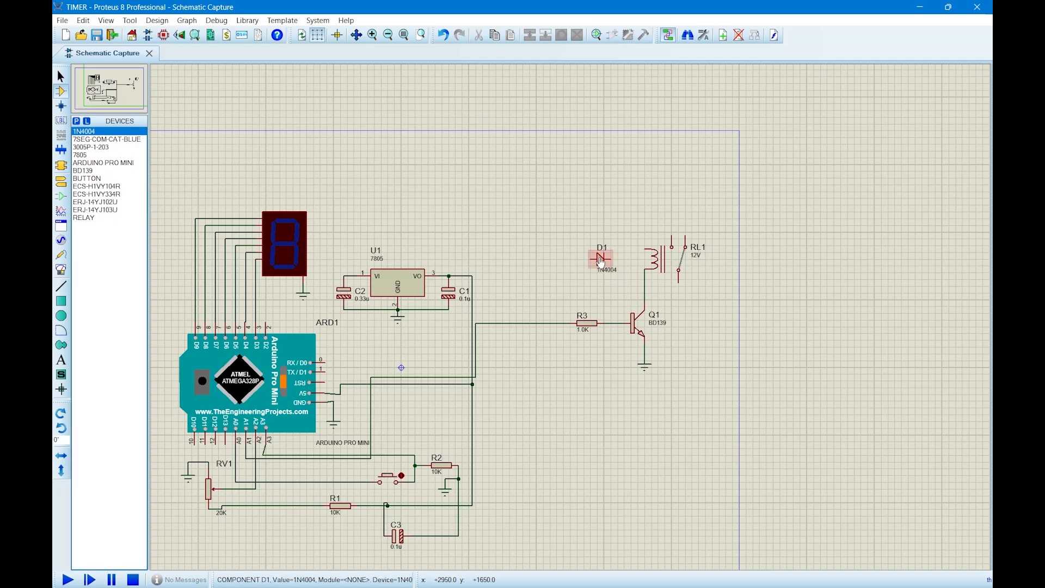
click(604, 260)
click(562, 35)
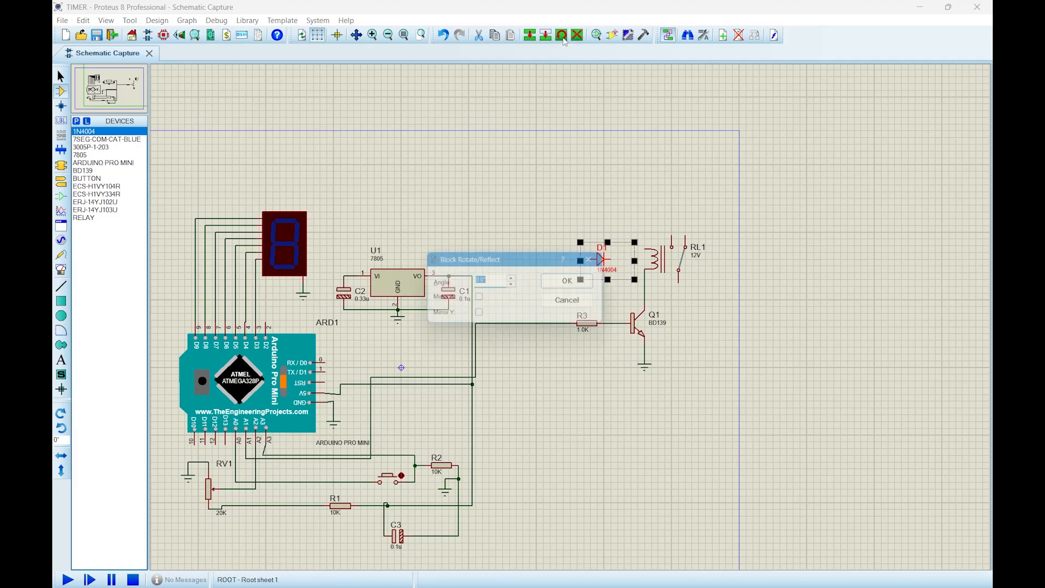
key(Return)
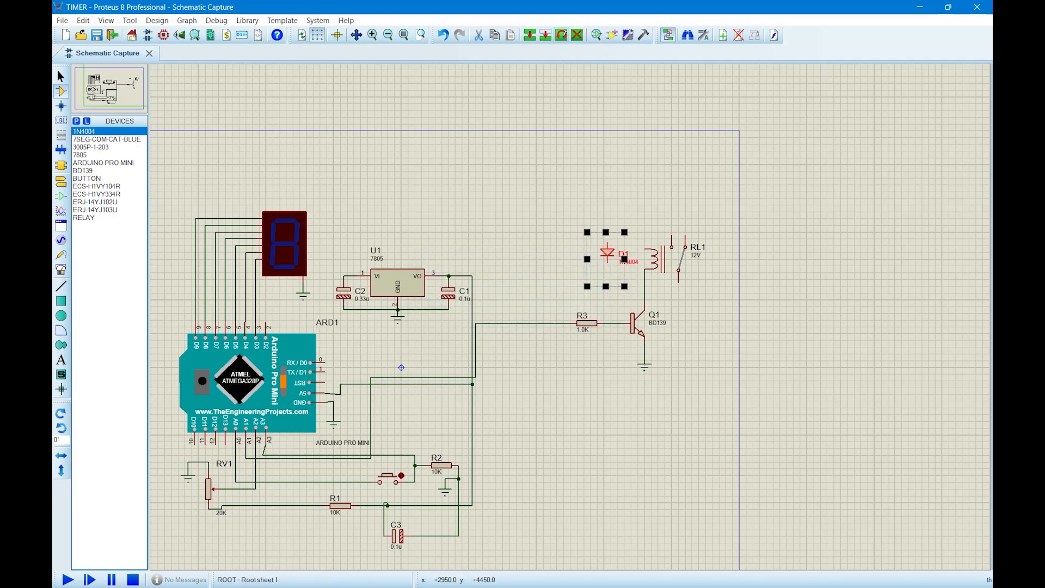
click(562, 35)
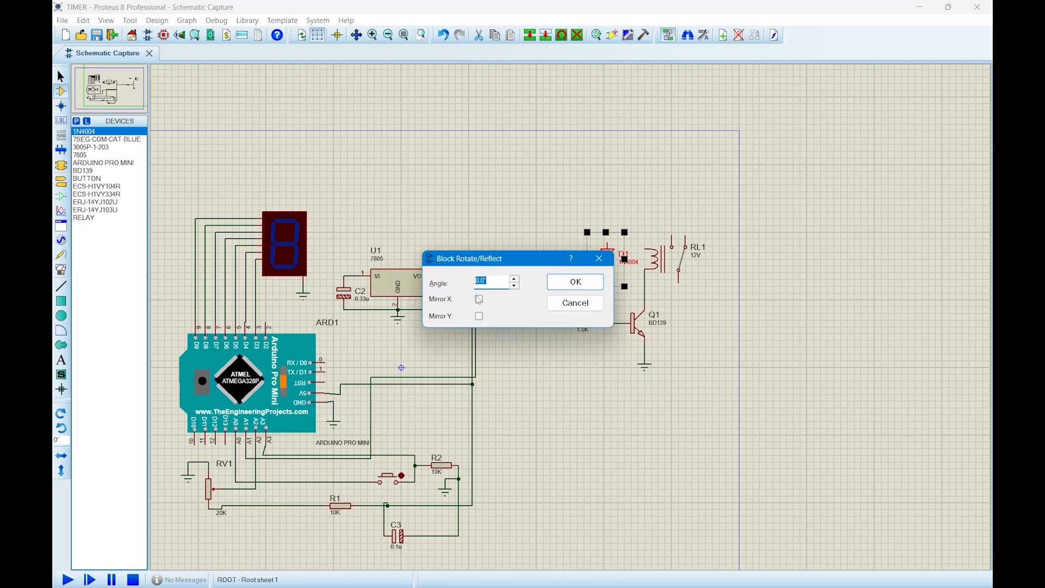
click(479, 316)
click(570, 284)
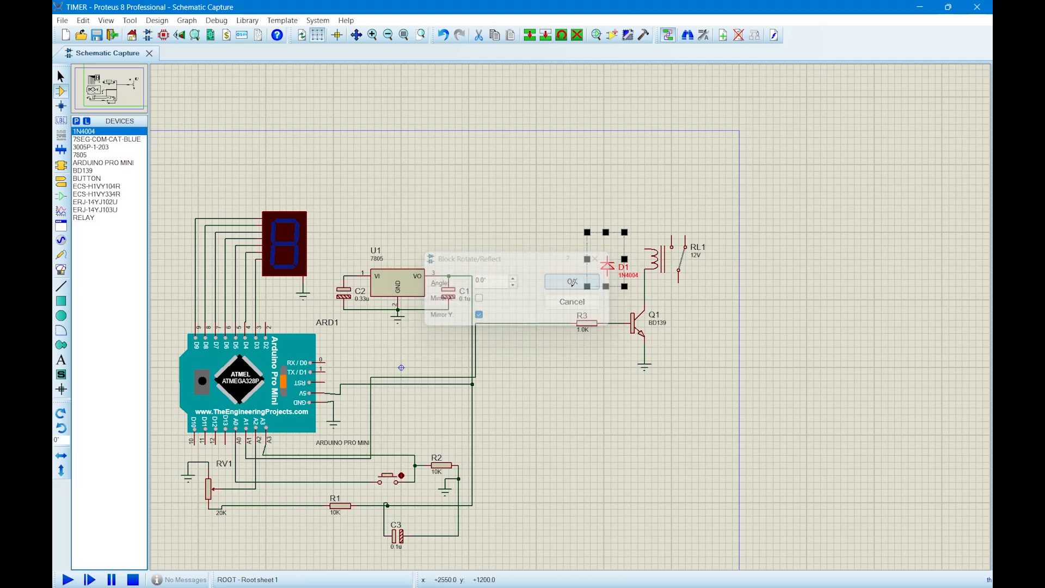
Move the 1N4004 diode slightly up so its upper pin lines up with the relay coil's upper pin.
scroll(677, 218, up, 1)
click(487, 359)
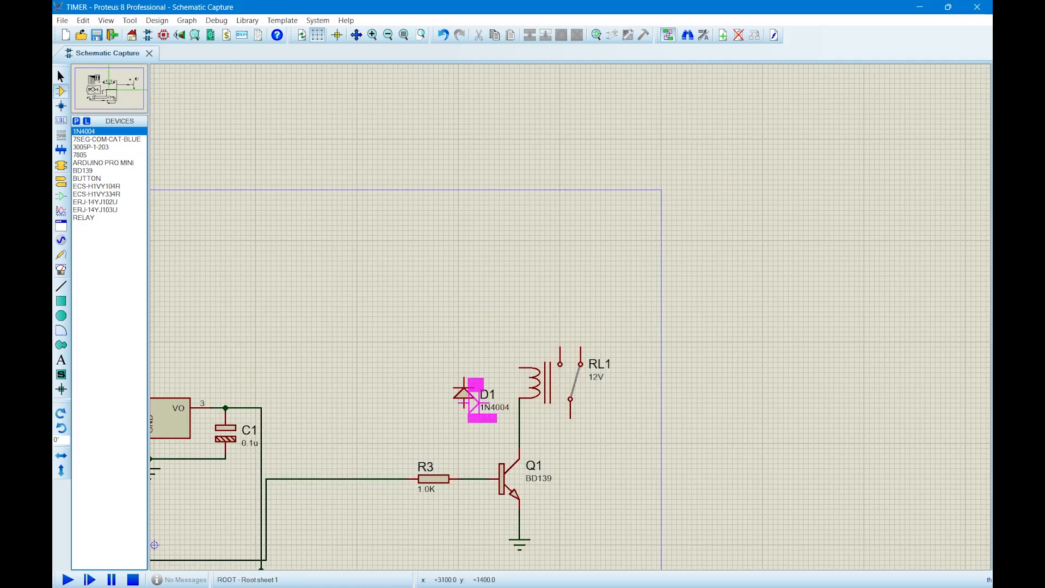
click(463, 393)
drag(464, 397, 464, 387)
click(474, 343)
Wire the 1N4004 diode in parallel with the relay coil, joining upper pin to upper pin and lower pin to lower pin.
click(464, 367)
click(520, 366)
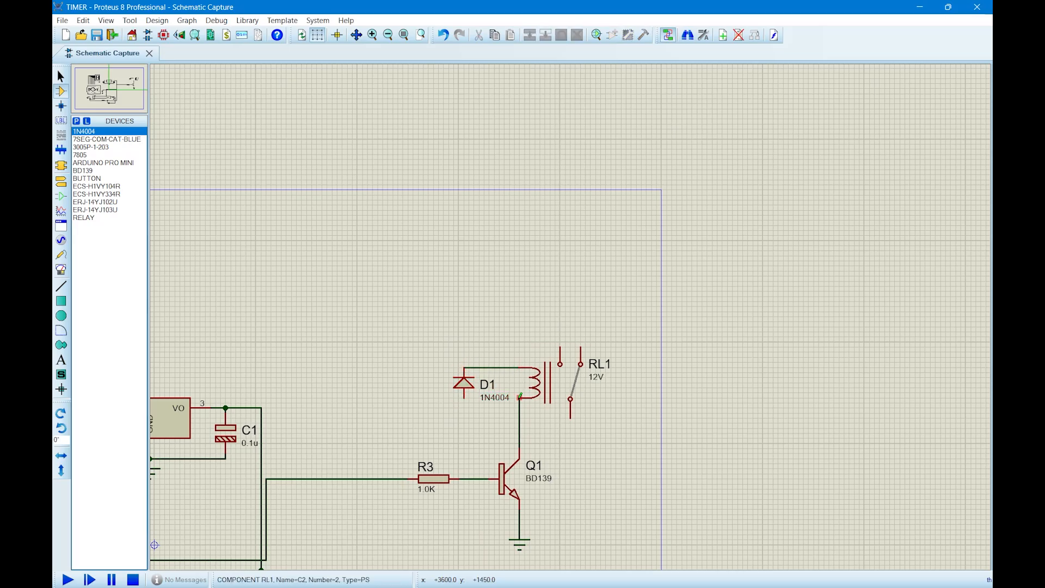
click(520, 398)
click(466, 398)
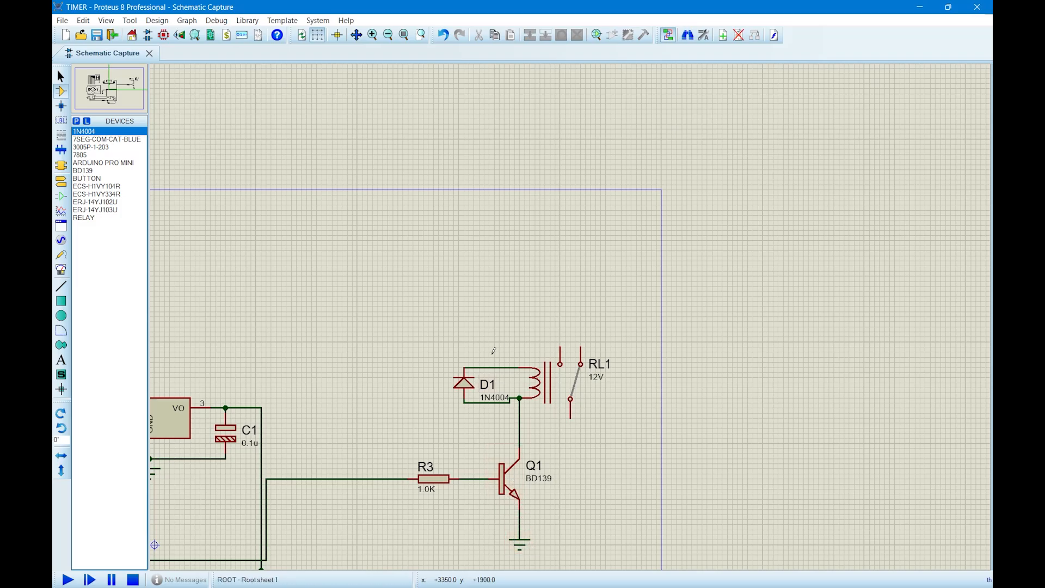
Place a POWER terminal above and to the right of the 7805 regulator and label it +12V.
scroll(494, 351, down, 1)
click(61, 181)
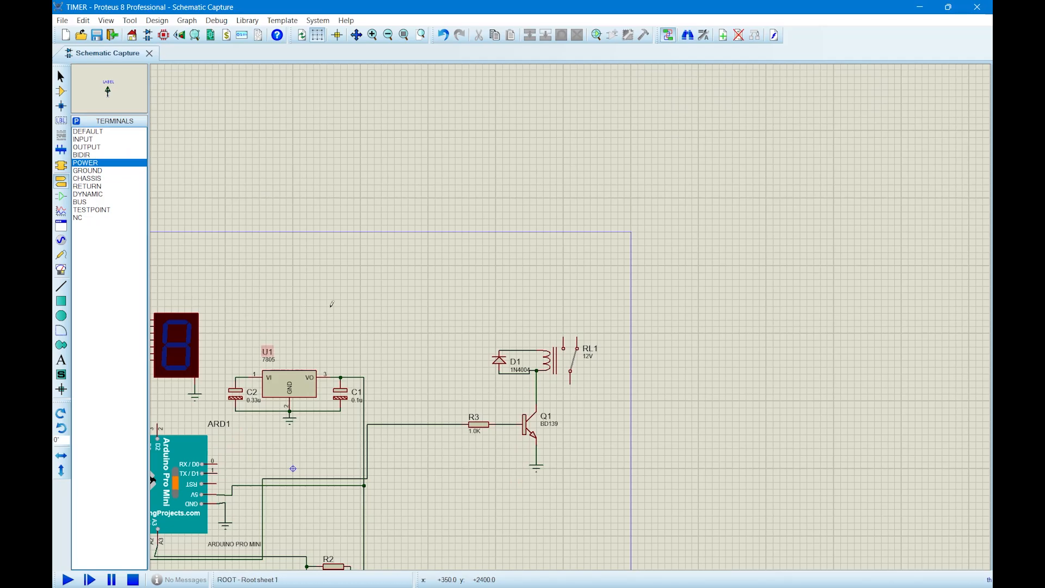
double_click(375, 299)
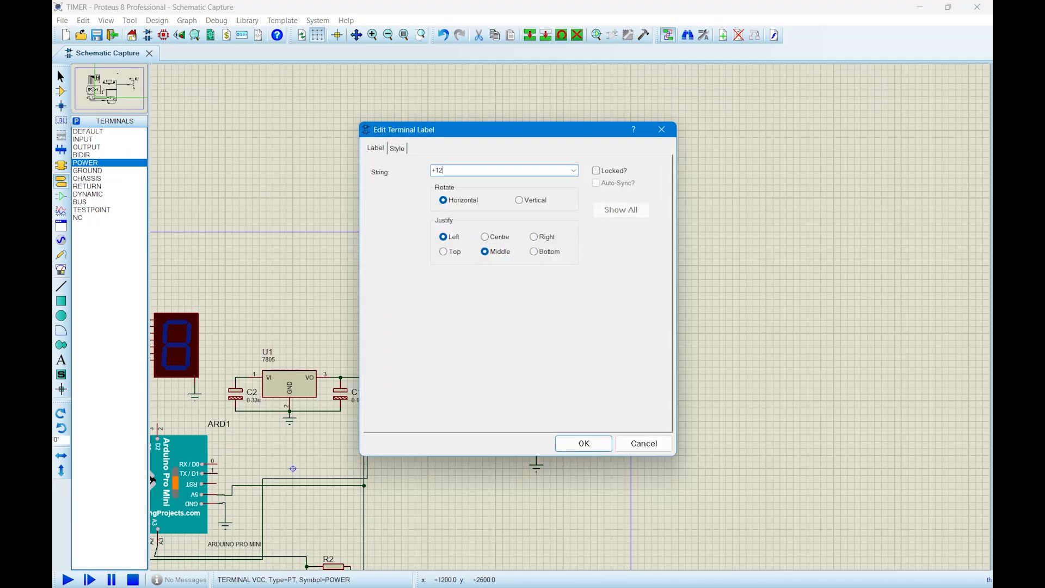
key(Return)
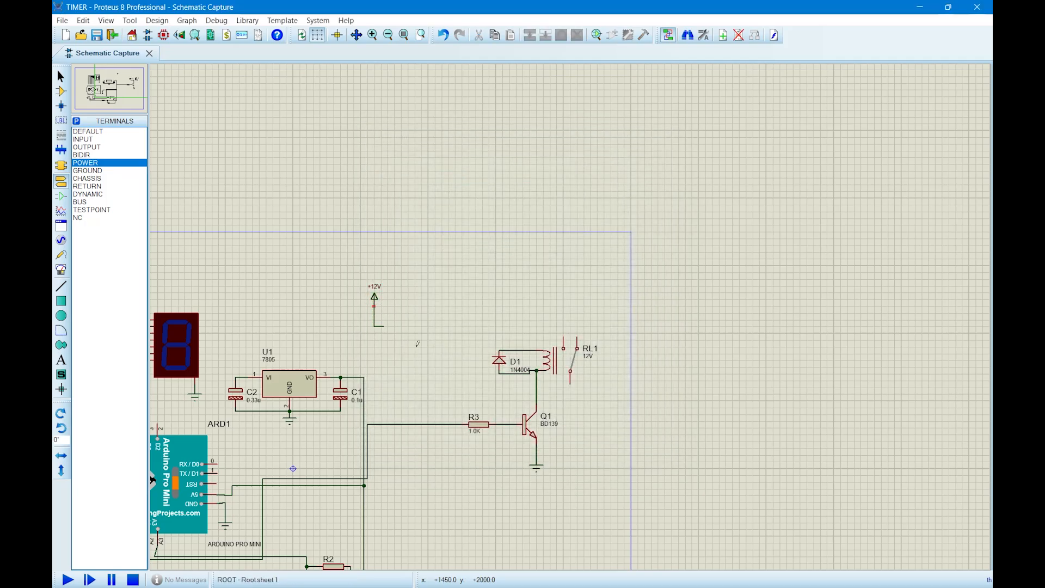
Wire the +12V terminal to the D1 and relay coil supply node, and to the 7805 input at C2.
click(374, 305)
click(499, 350)
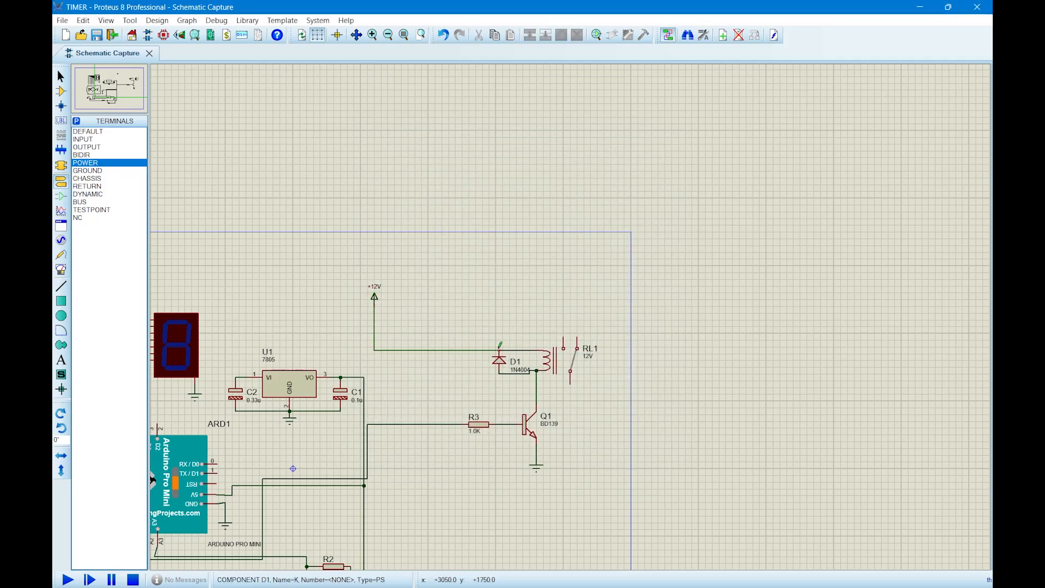
click(382, 350)
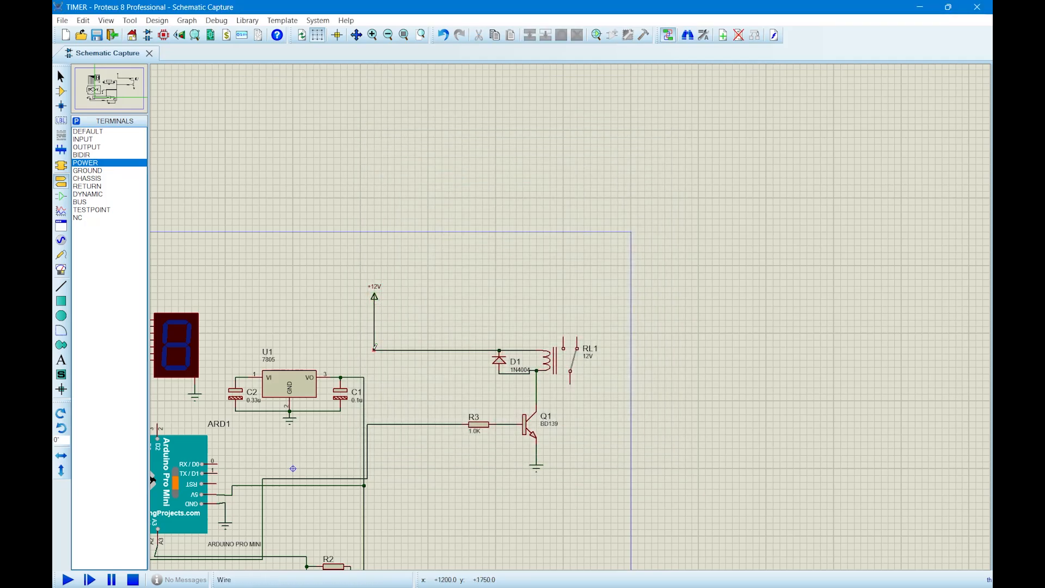
click(235, 377)
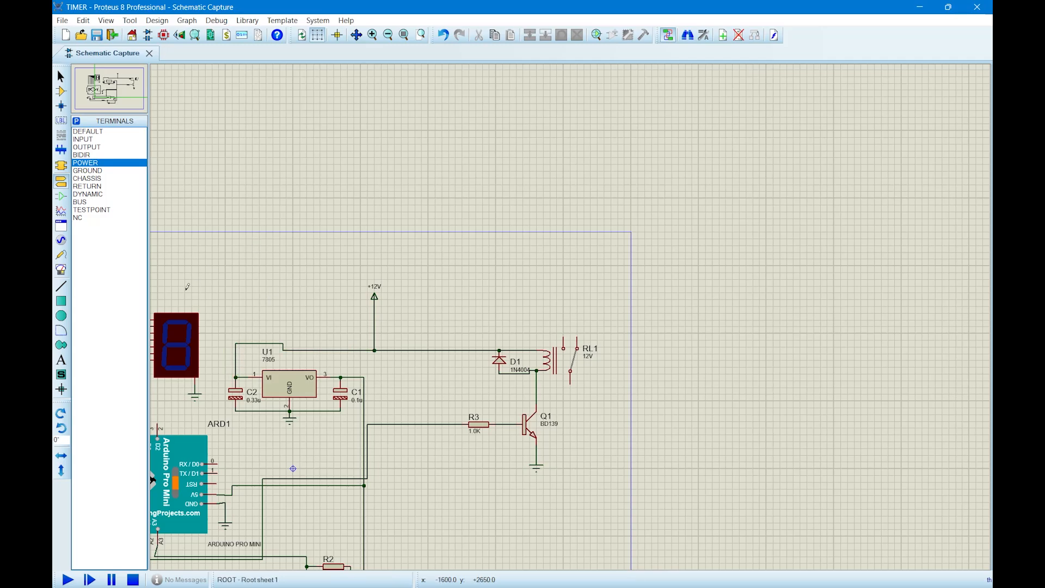
Place a DC voltmeter below the wire between potentiometer RV1 and resistor R1.
scroll(292, 285, down, 1)
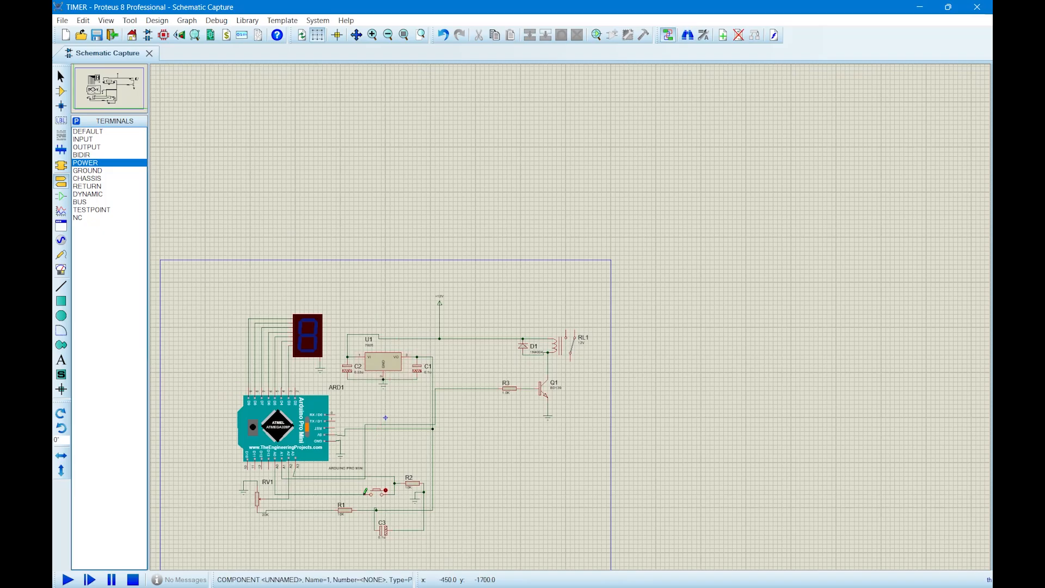
scroll(365, 494, up, 1)
scroll(723, 117, down, 1)
scroll(671, 180, up, 1)
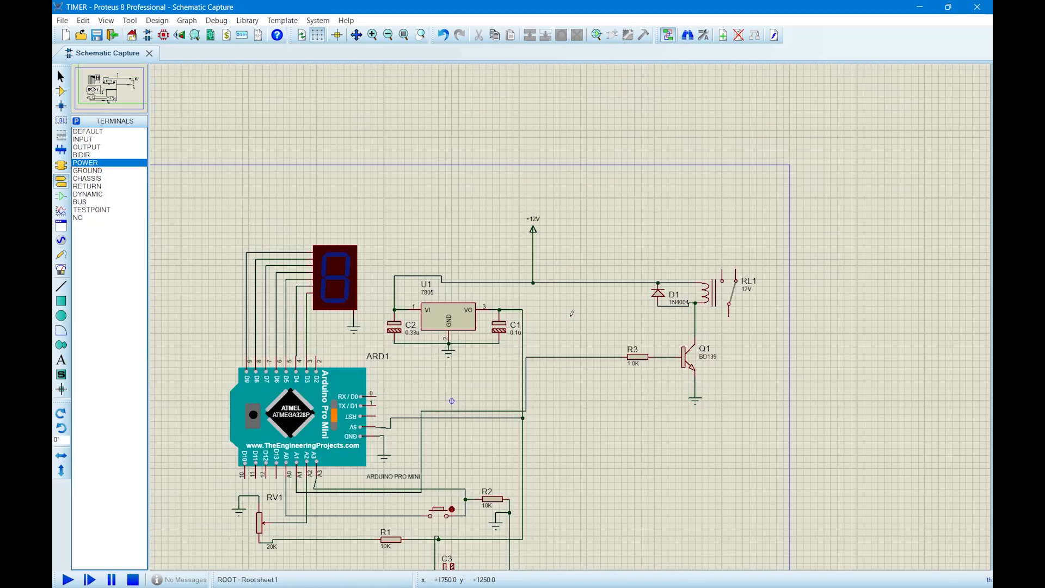
scroll(570, 308, down, 1)
scroll(572, 313, up, 1)
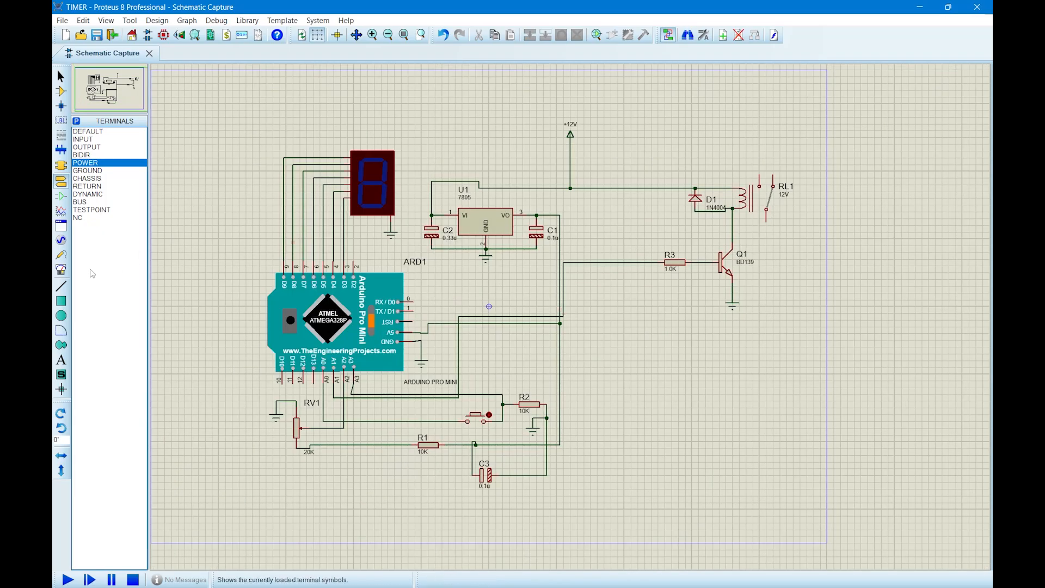
click(61, 269)
click(129, 196)
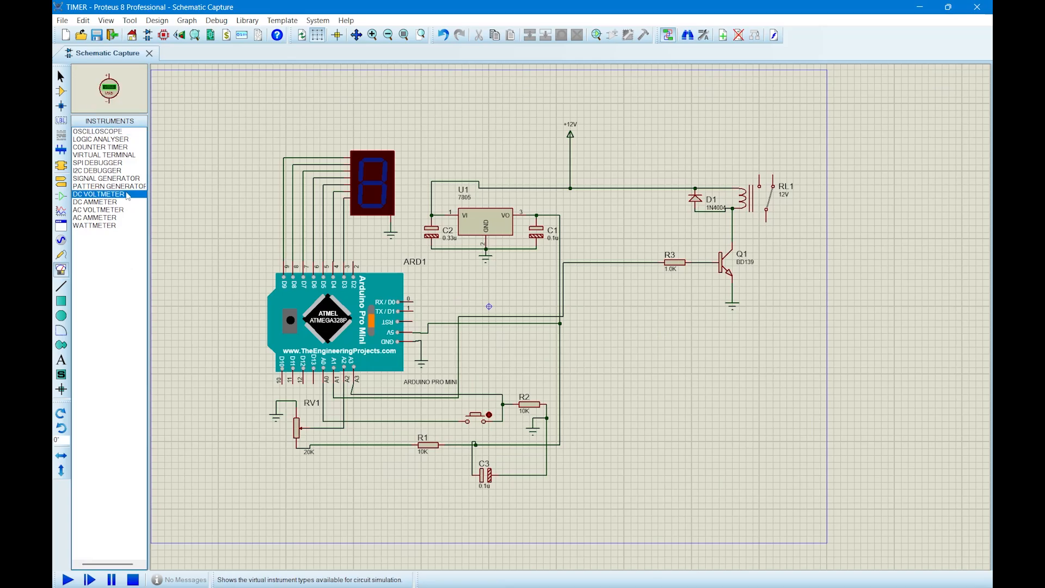
click(337, 462)
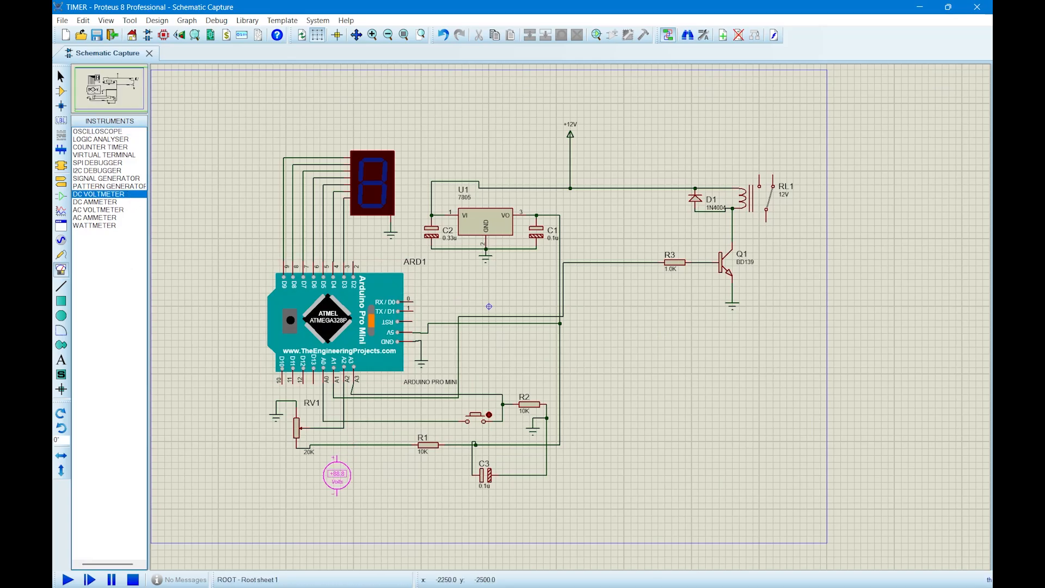
click(334, 479)
Wire the voltmeter's positive terminal to RV1's wiper line and its negative terminal to RV1's ground.
click(333, 458)
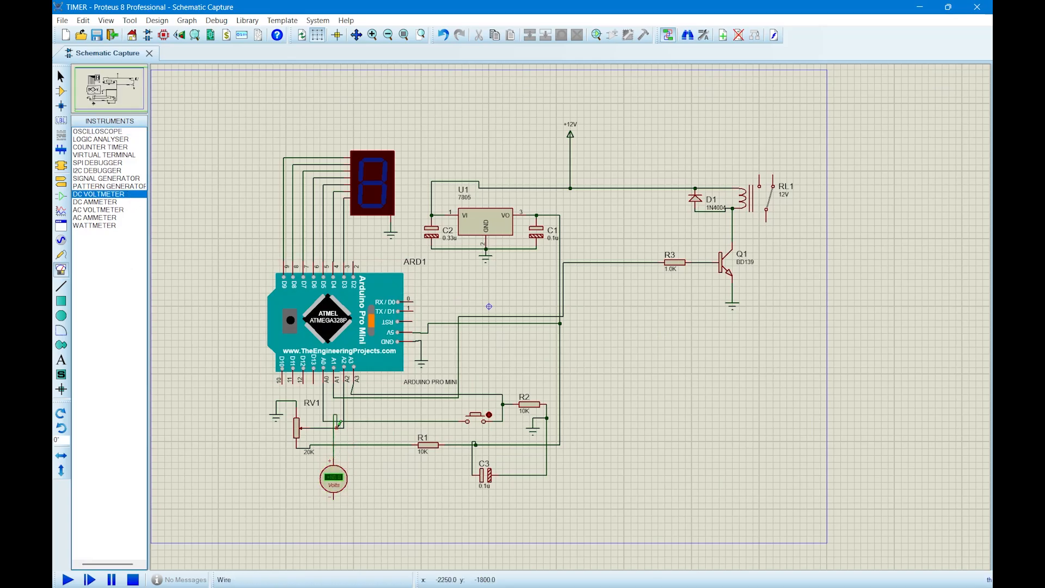
click(338, 428)
click(333, 497)
click(277, 402)
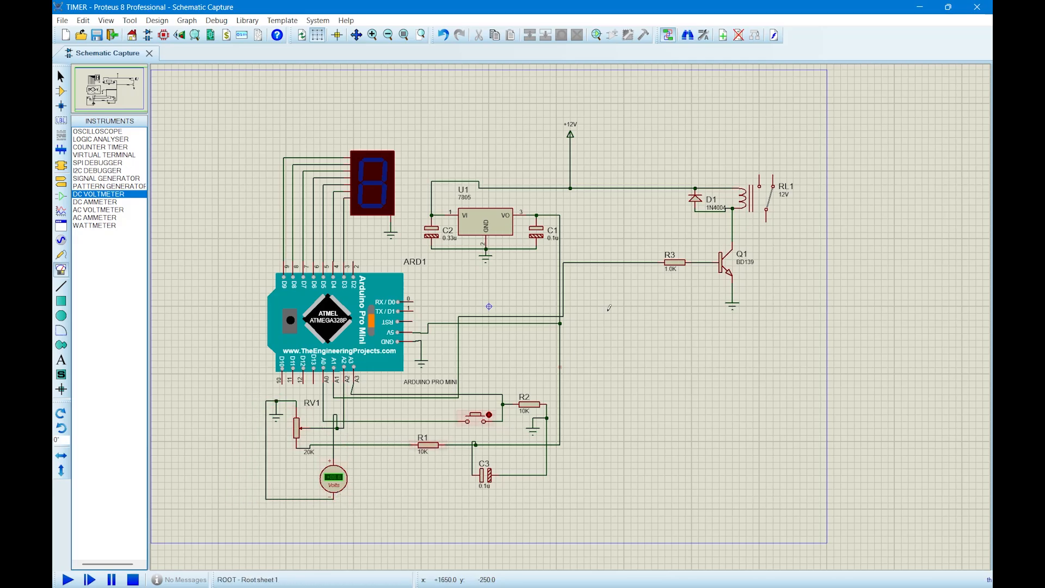
Place a second DC voltmeter below R3 and wire it between R3's Arduino-side line and Q1's emitter ground.
click(637, 290)
click(652, 290)
click(653, 269)
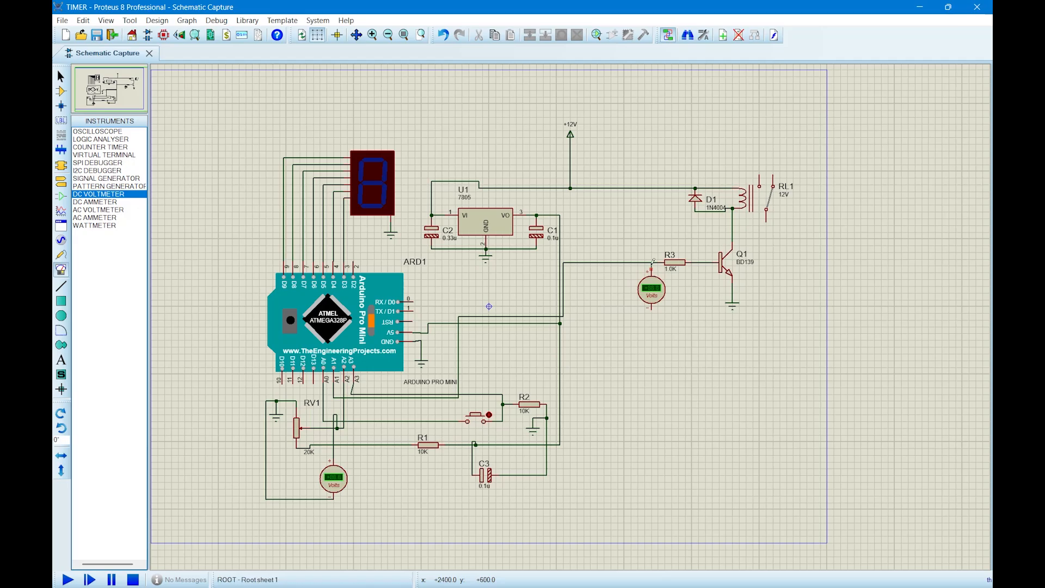
click(652, 263)
click(652, 308)
click(732, 290)
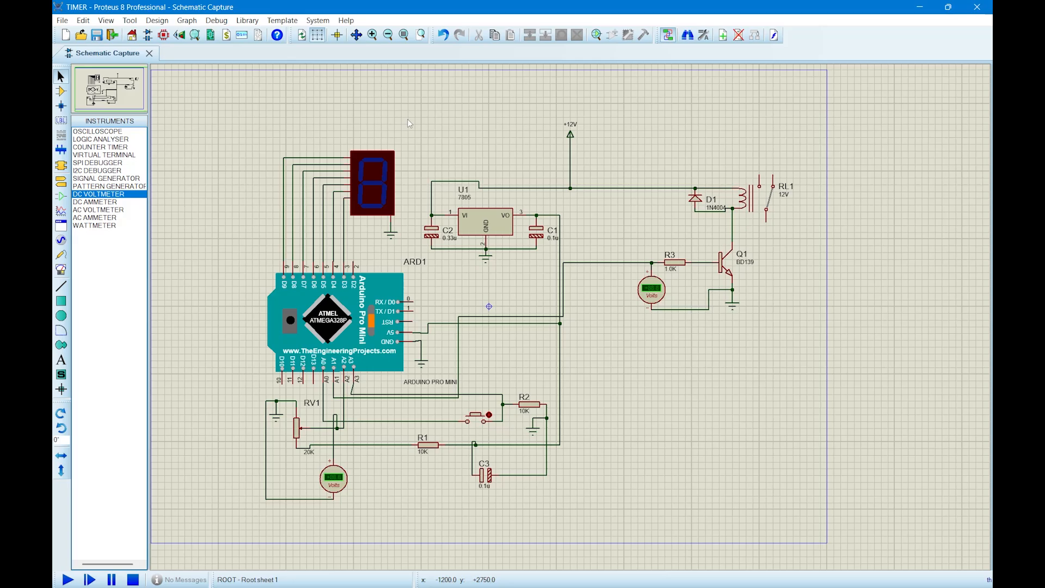
Switch to the Arduino IDE and compare the display and control pin assignments in sketch_nov9a.ino with the schematic.
key(alt+Tab)
scroll(615, 233, up, 5)
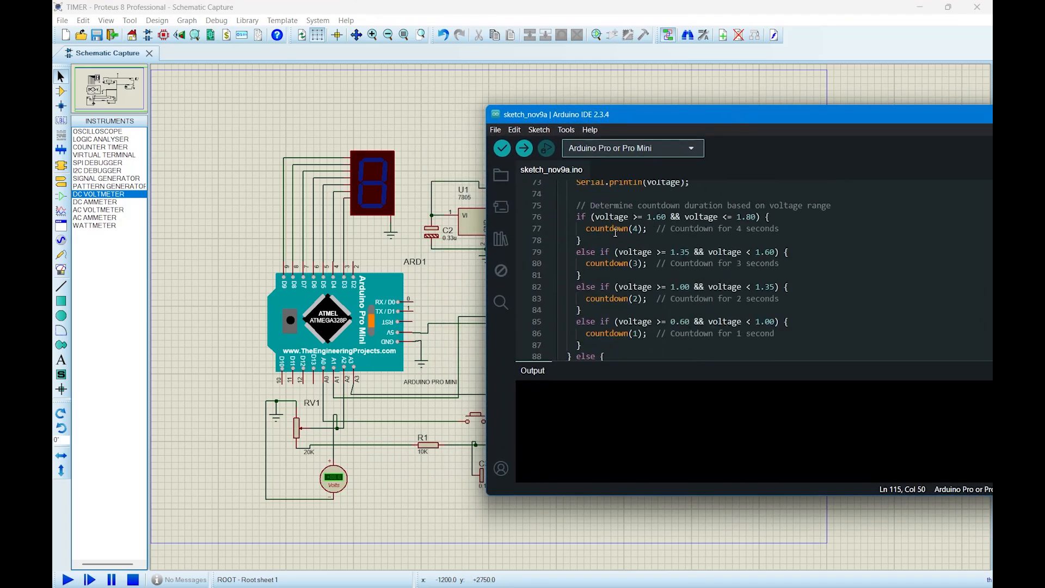
scroll(615, 233, up, 15)
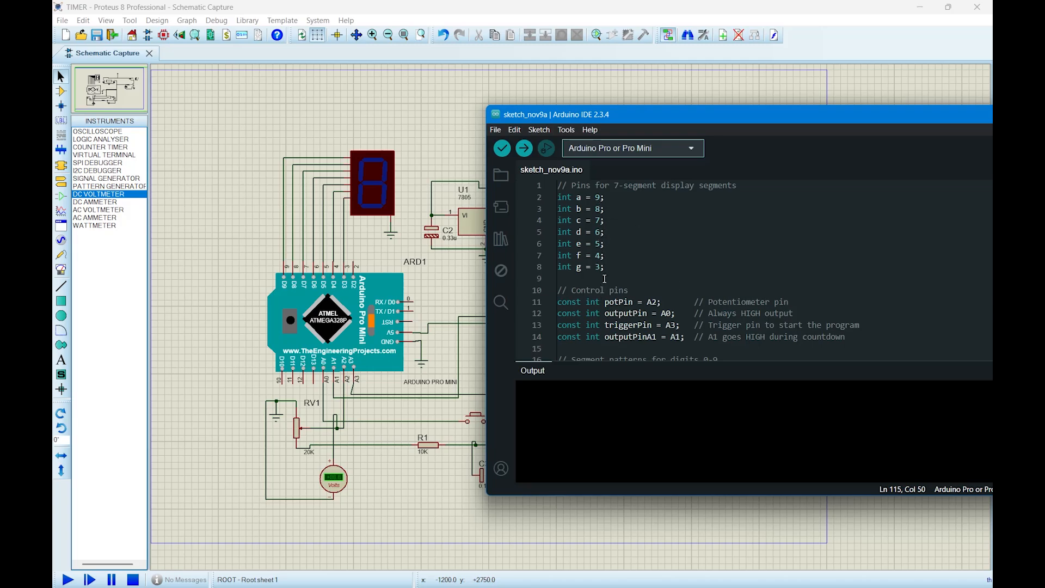
scroll(606, 280, down, 1)
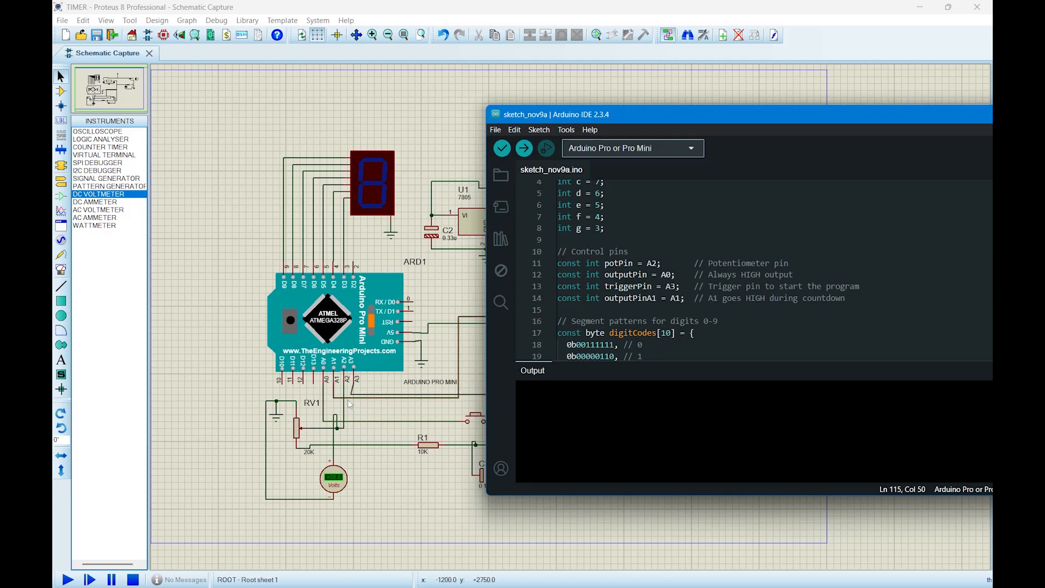
drag(675, 120, 665, 342)
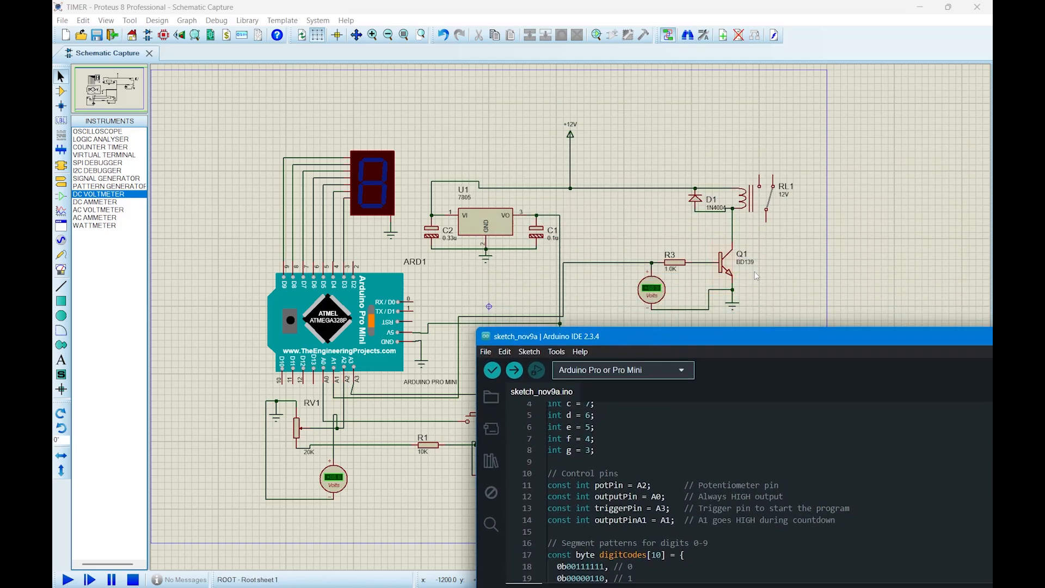
drag(756, 343, 690, 167)
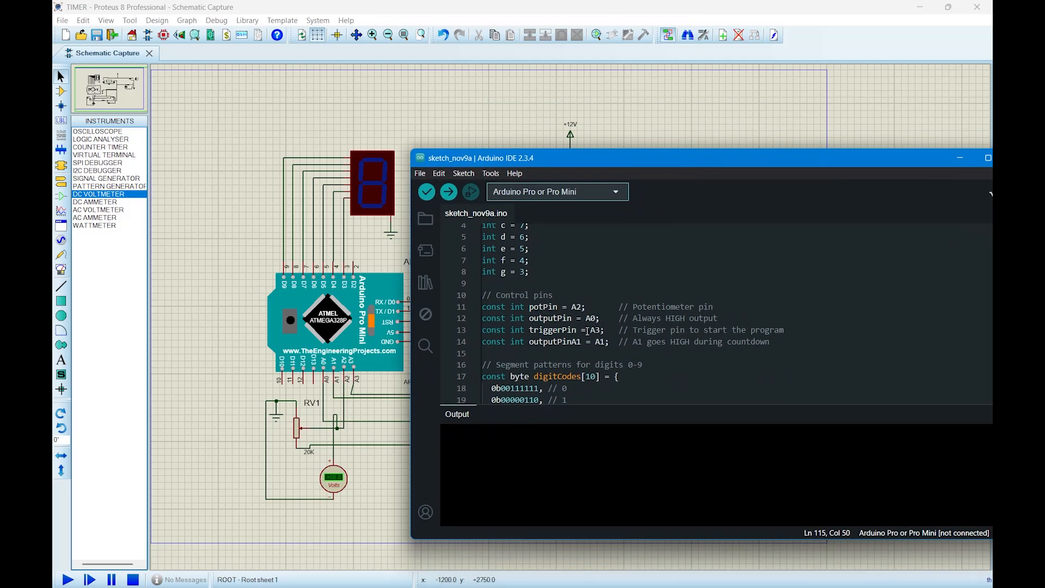
Examine the digitCodes segment patterns and the pin modes and serial settings in the sketch's setup code.
scroll(585, 331, down, 3)
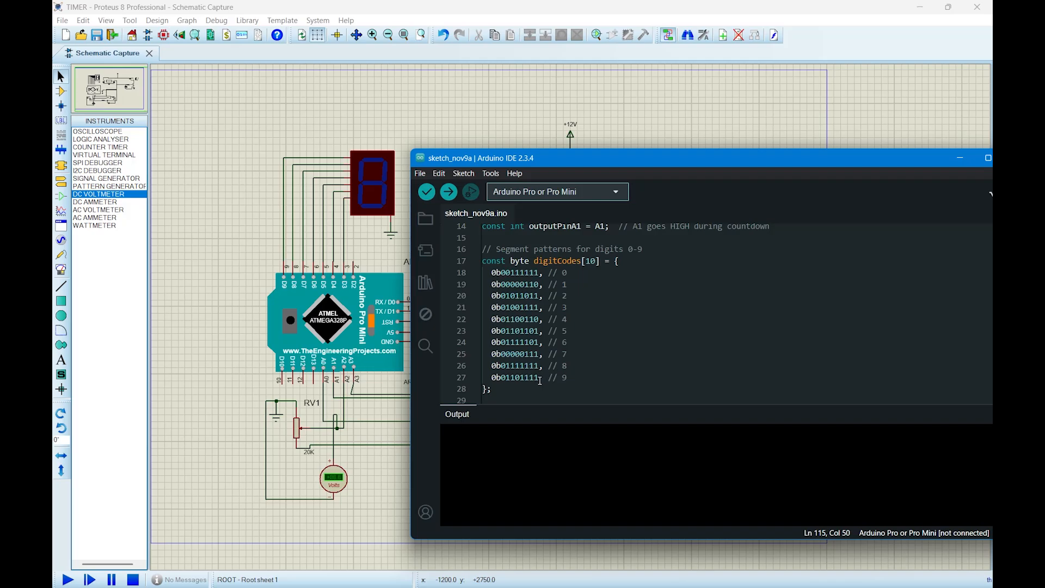
drag(611, 162, 699, 119)
scroll(607, 293, down, 2)
scroll(607, 293, down, 3)
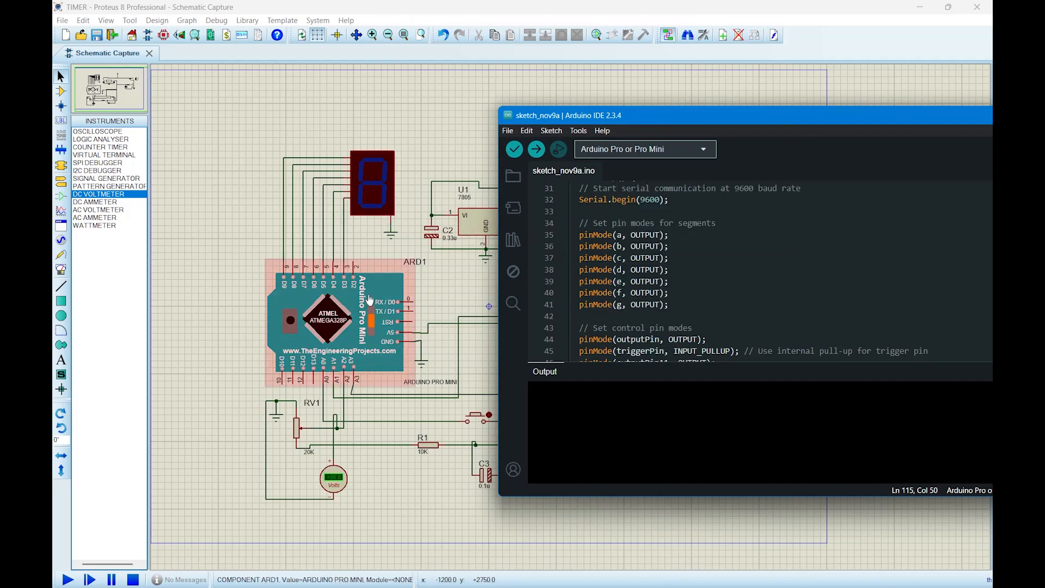
scroll(728, 314, down, 1)
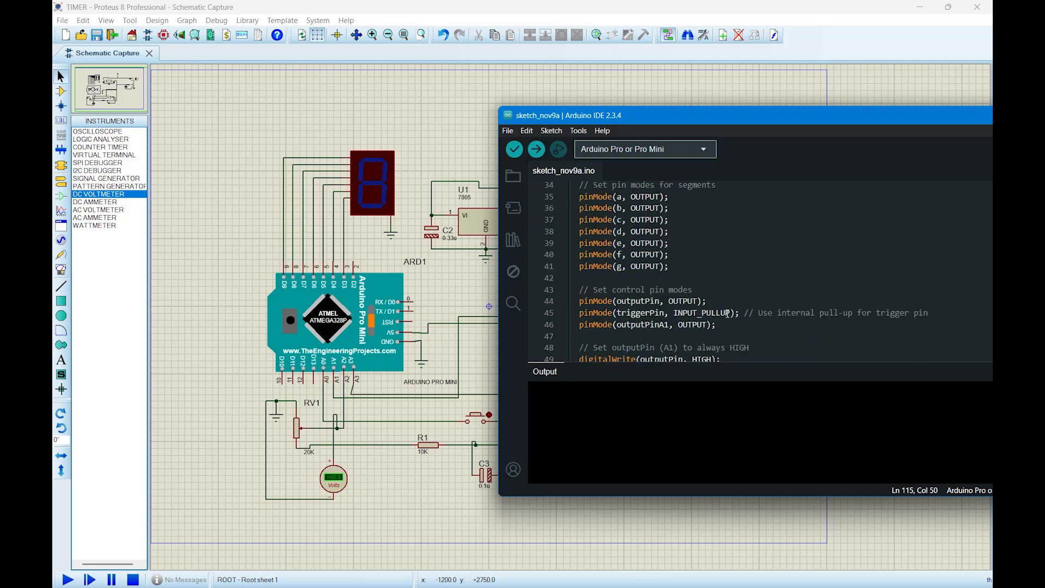
scroll(728, 314, down, 1)
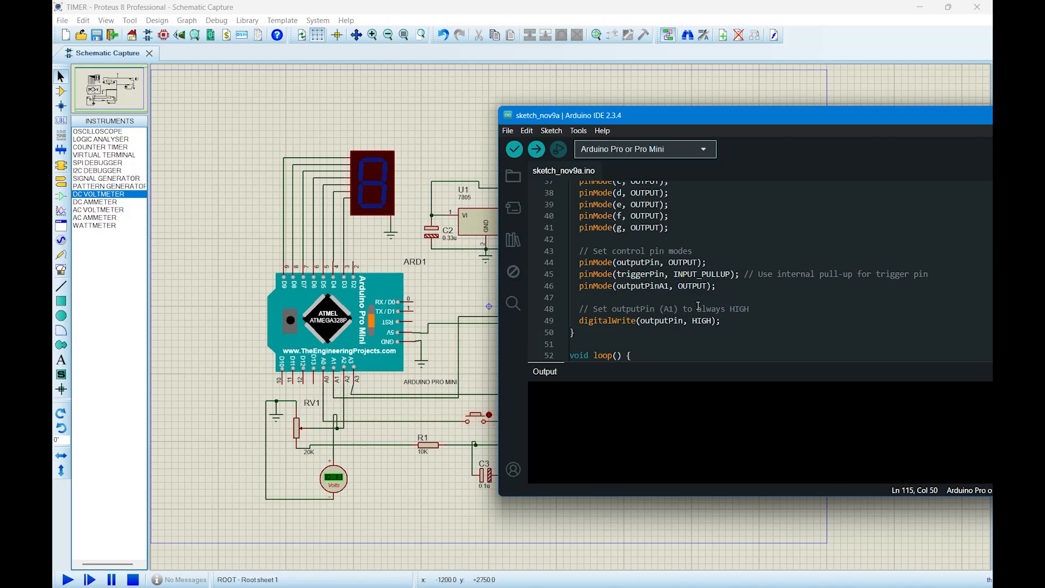
Examine the loop function's trigger check, potentiometer averaging and voltage conversion.
scroll(698, 299, down, 2)
scroll(698, 294, down, 2)
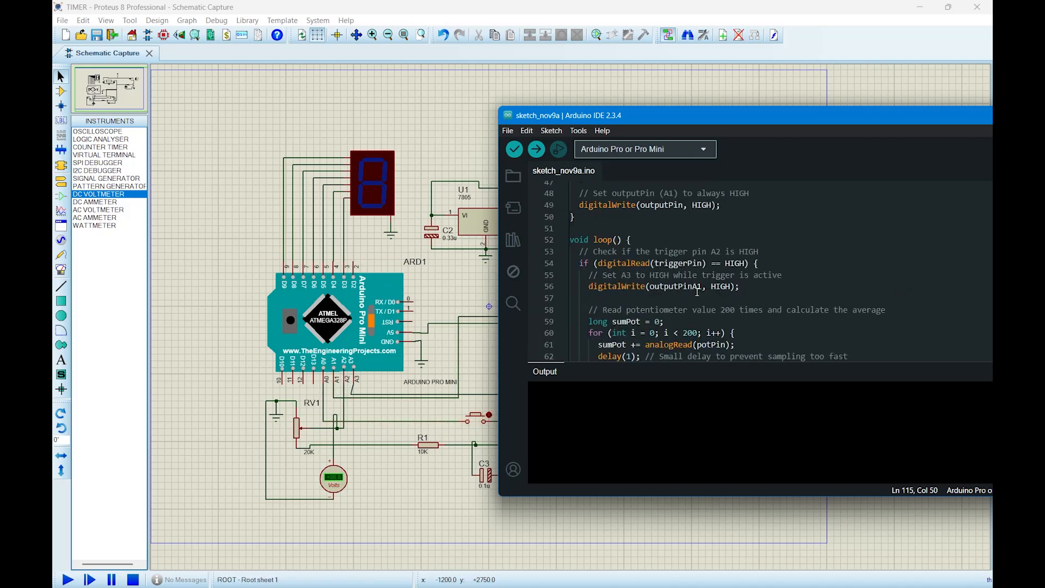
scroll(697, 293, down, 1)
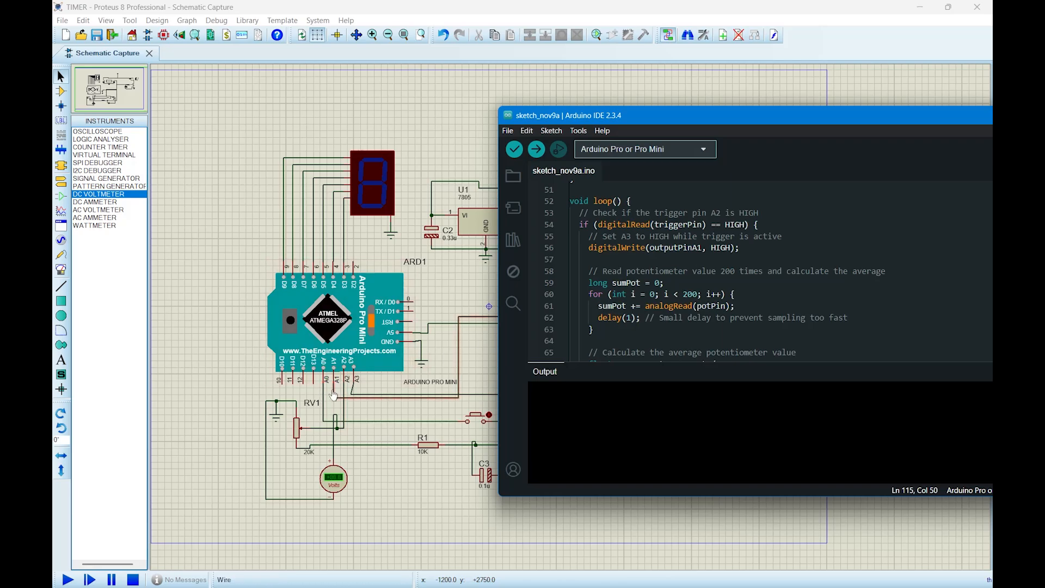
scroll(739, 256, down, 1)
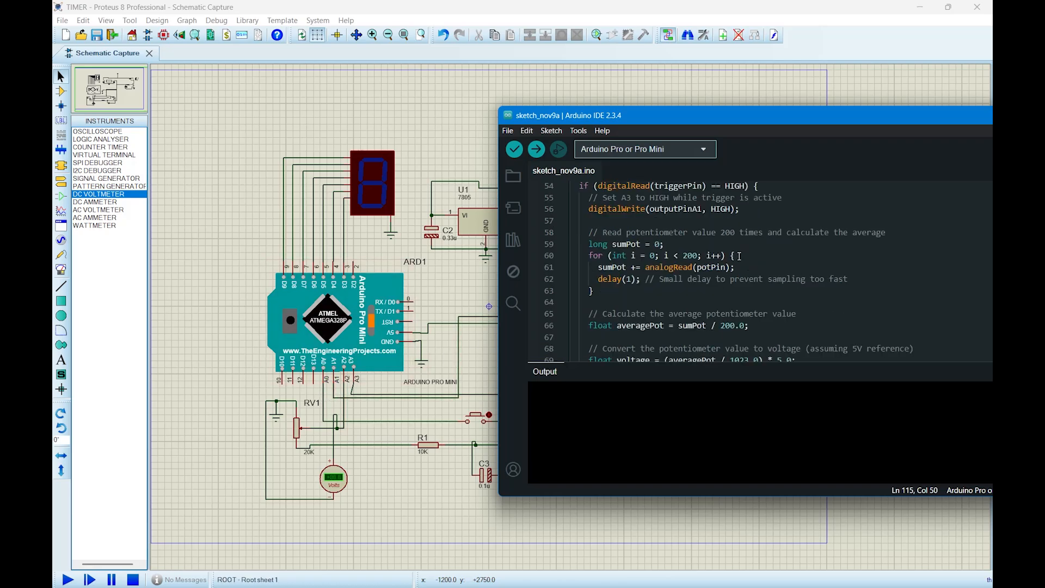
scroll(739, 256, down, 1)
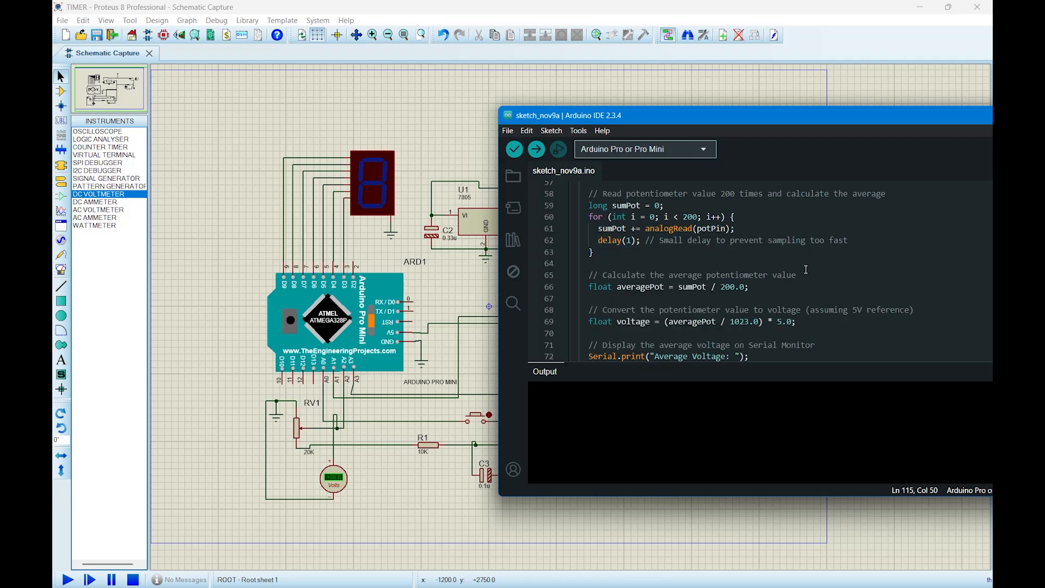
scroll(807, 270, down, 1)
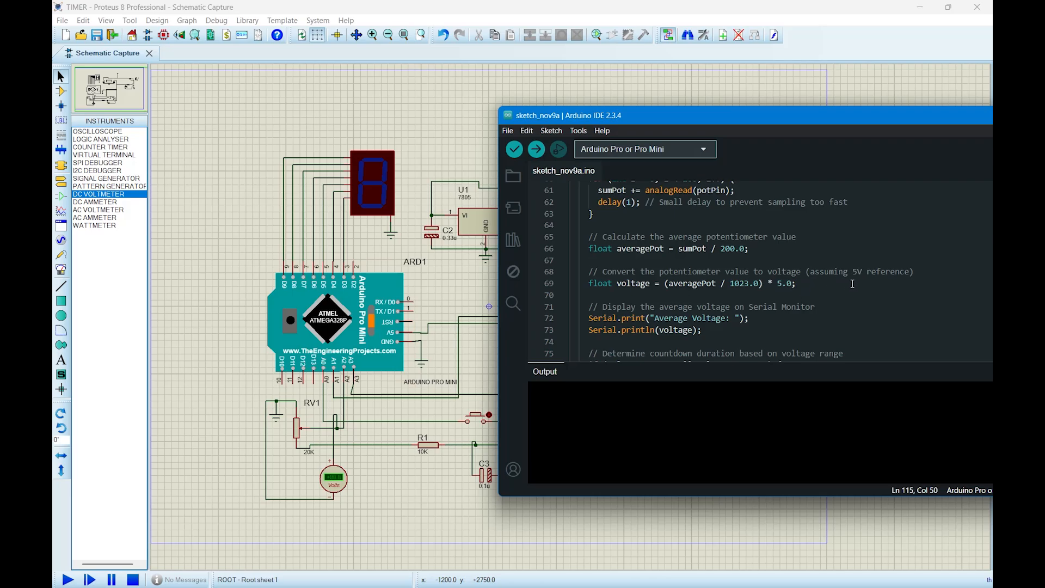
Examine the voltage ranges that select the countdown duration and relate them to potentiometer RV1.
scroll(734, 309, down, 1)
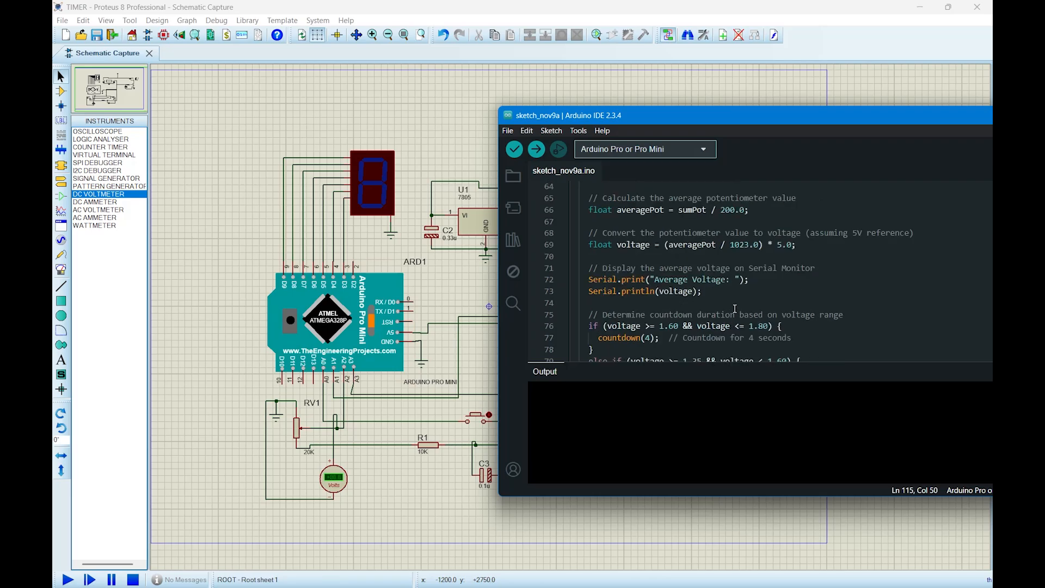
scroll(630, 301, down, 1)
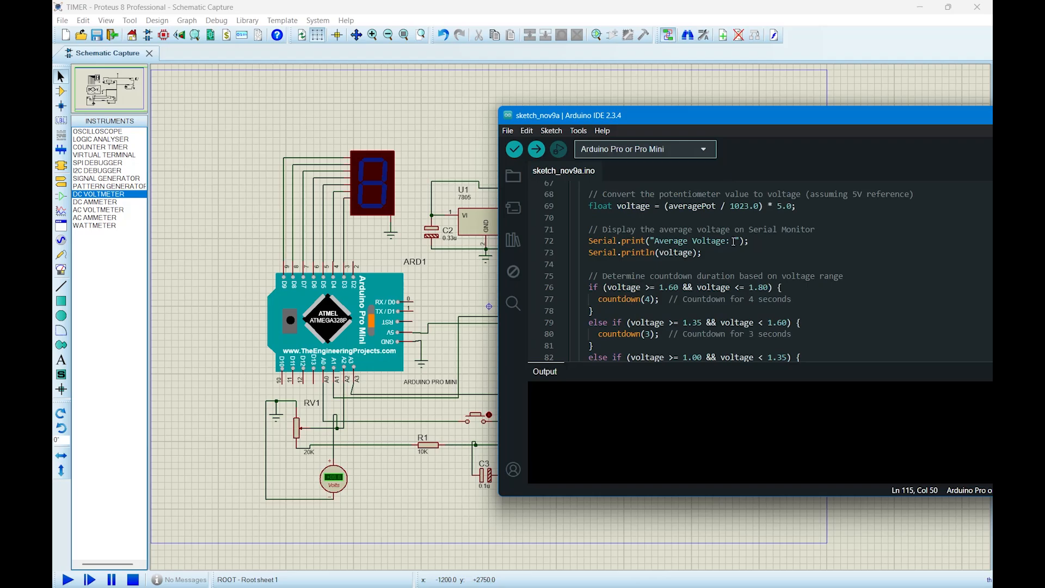
scroll(754, 257, down, 2)
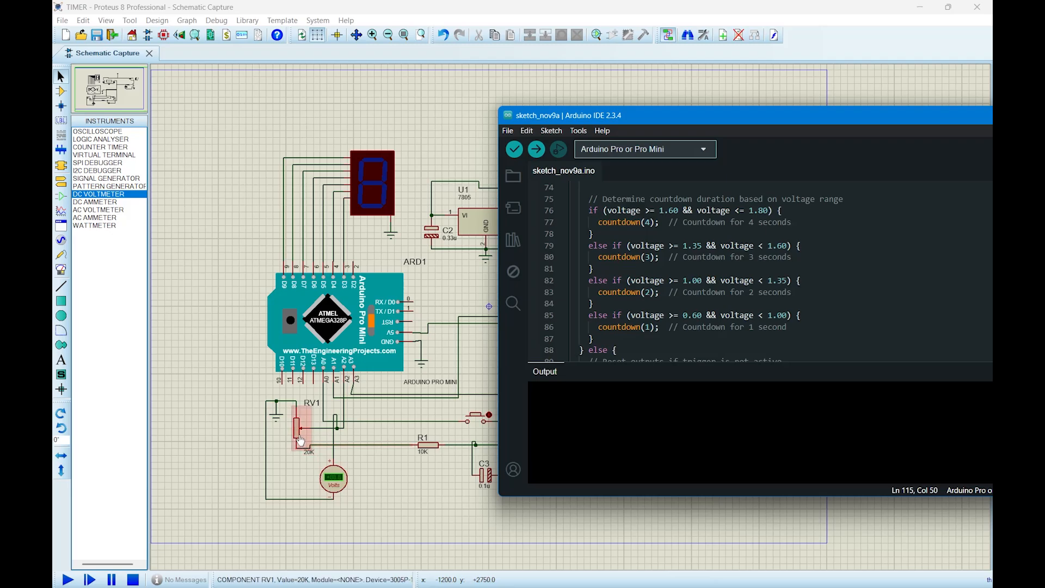
Examine the trigger reset branch and the countdown and displayNumber functions in the sketch.
scroll(695, 249, down, 5)
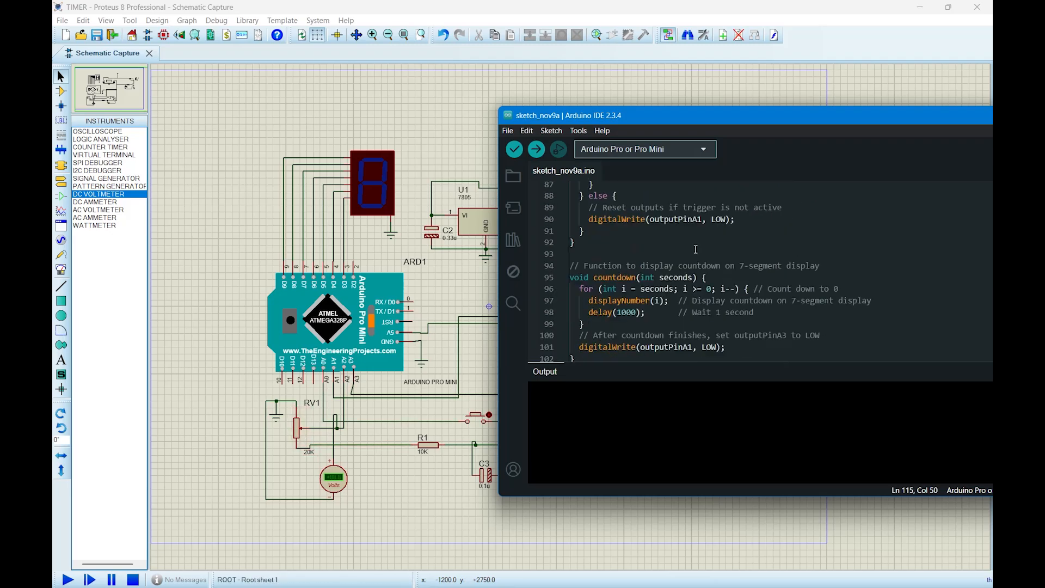
scroll(696, 250, down, 1)
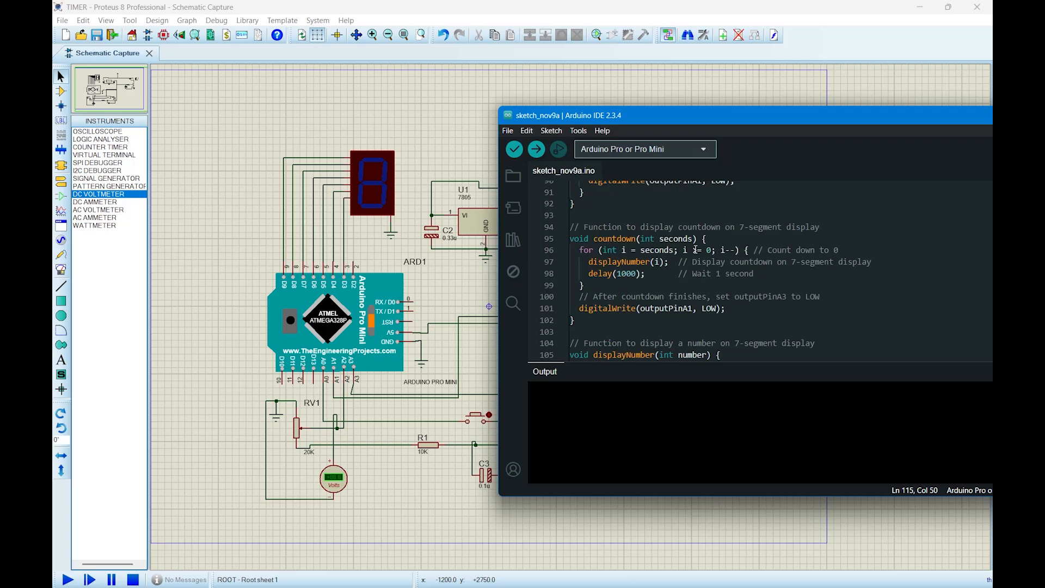
scroll(695, 249, down, 1)
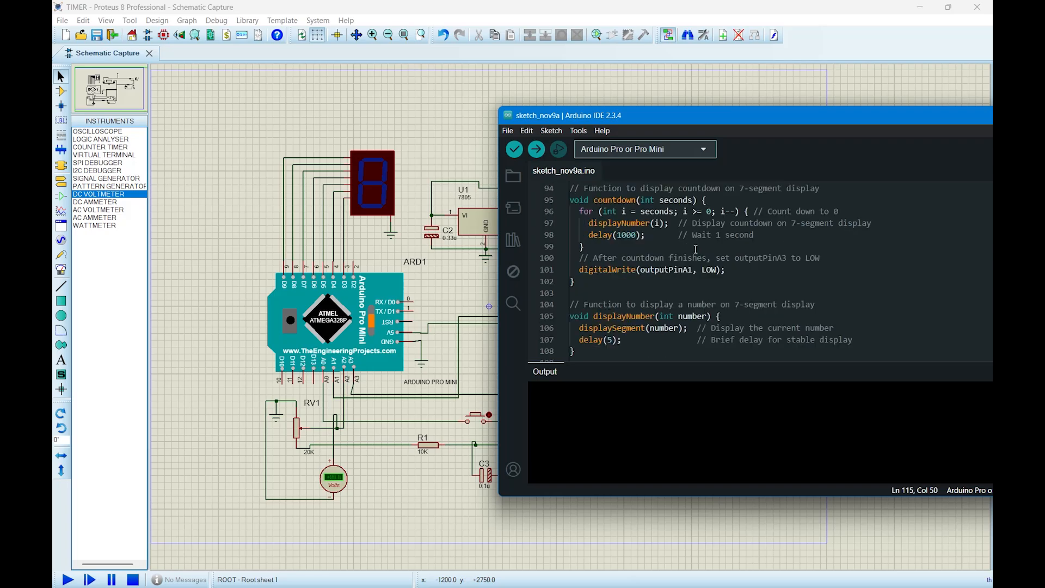
scroll(696, 250, up, 1)
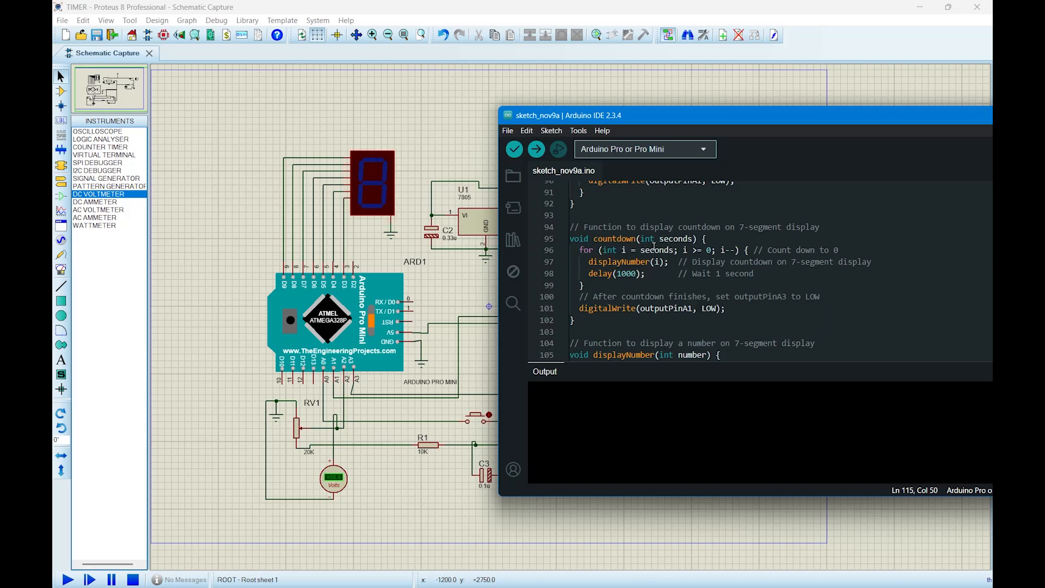
mouse_move(634, 262)
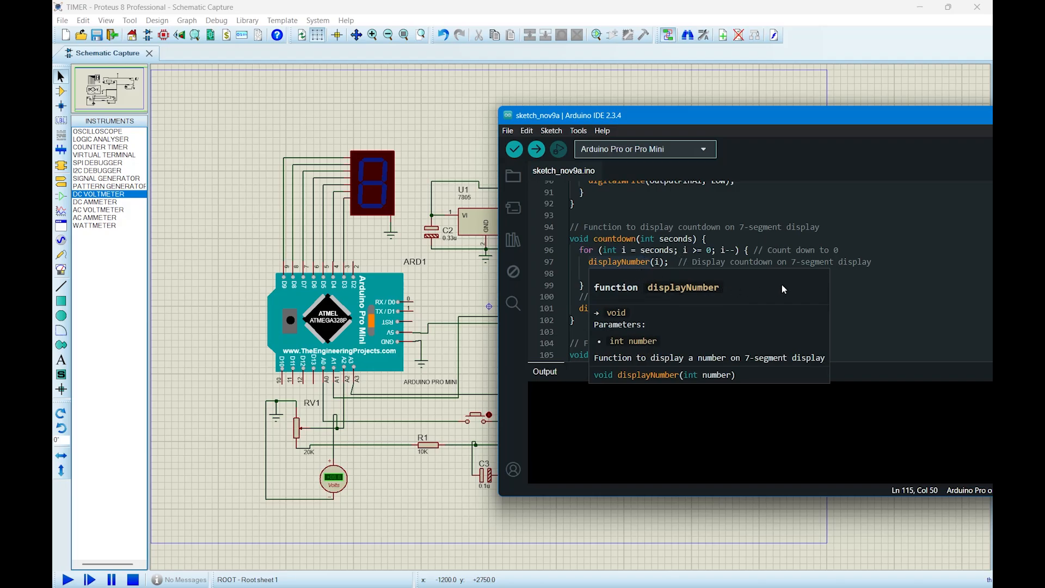
scroll(670, 310, down, 1)
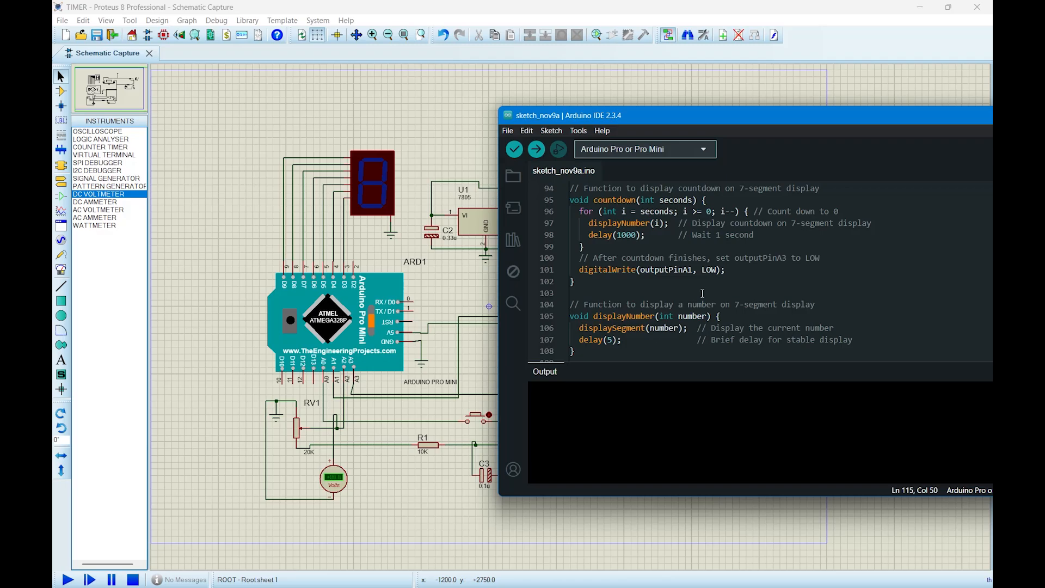
scroll(733, 273, down, 1)
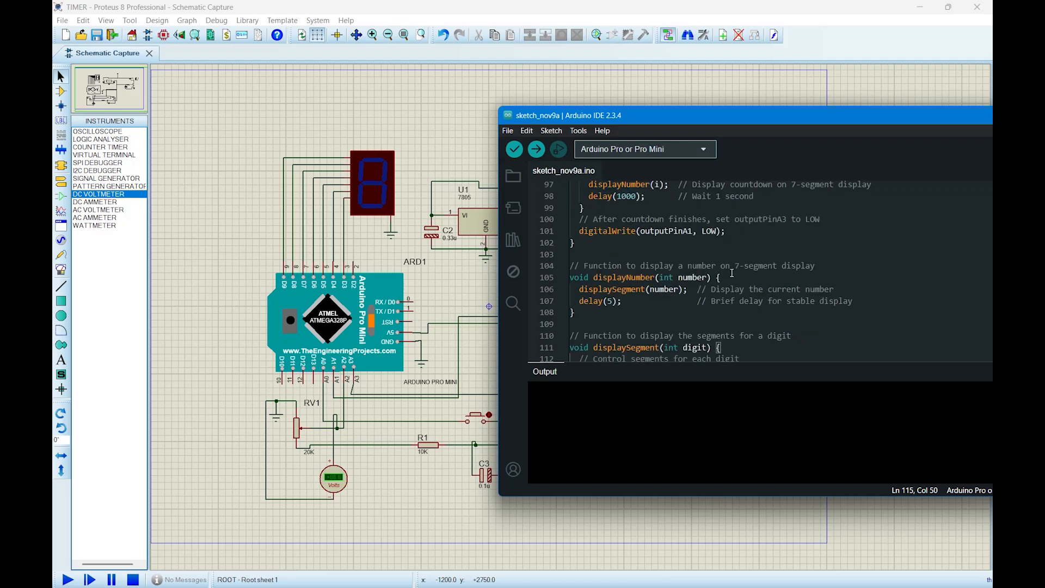
Examine the displayNumber and displaySegment functions and relate their bit reads to the digitCodes patterns.
scroll(732, 273, down, 1)
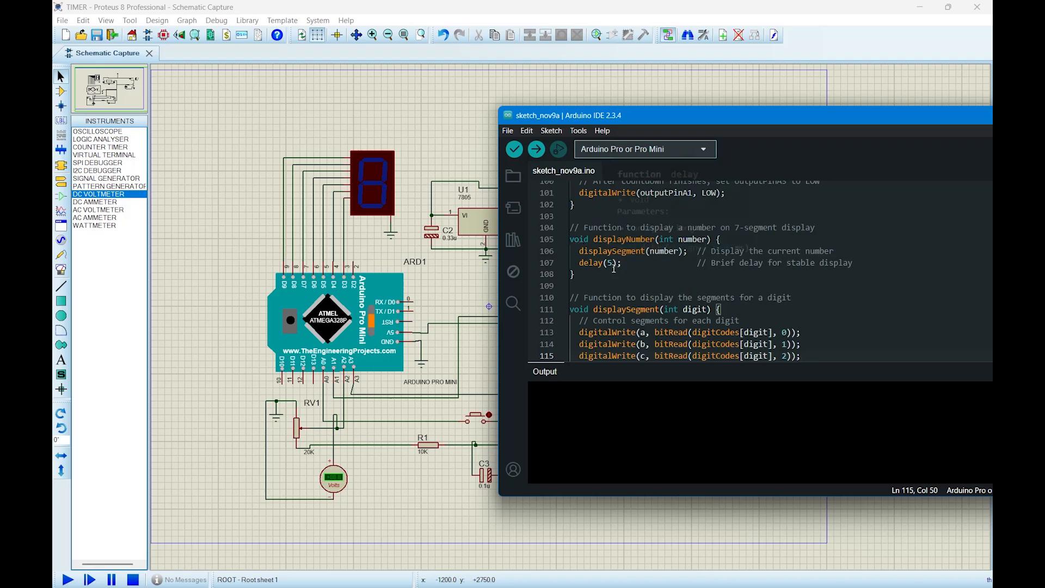
scroll(661, 275, down, 1)
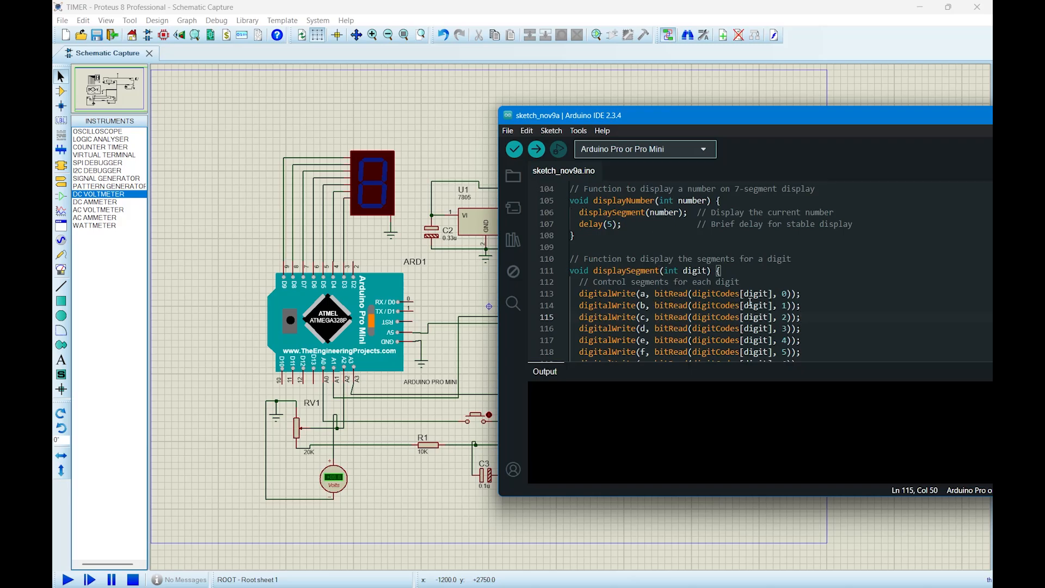
mouse_move(615, 305)
scroll(656, 266, down, 1)
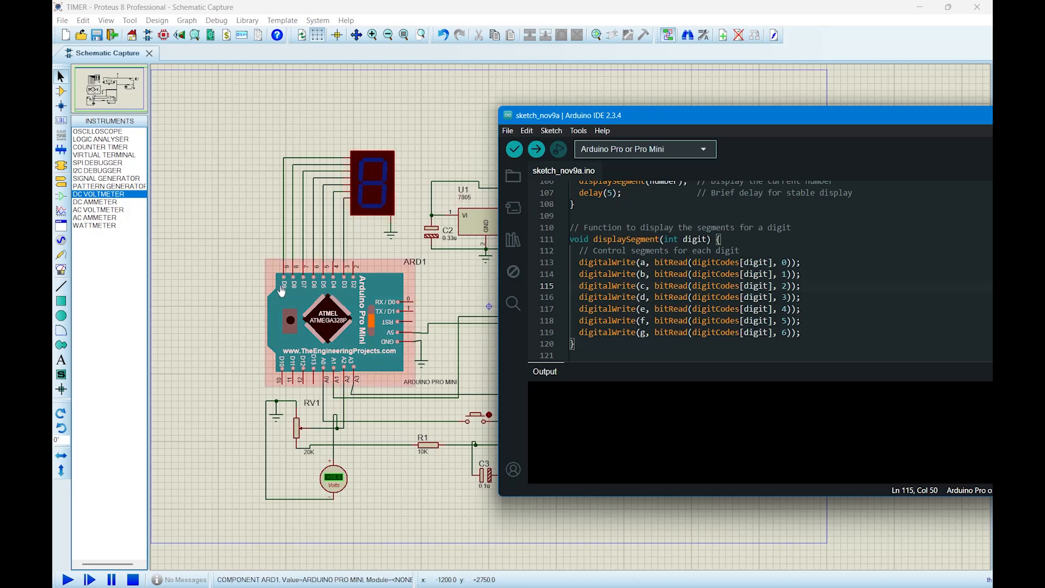
scroll(684, 269, up, 20)
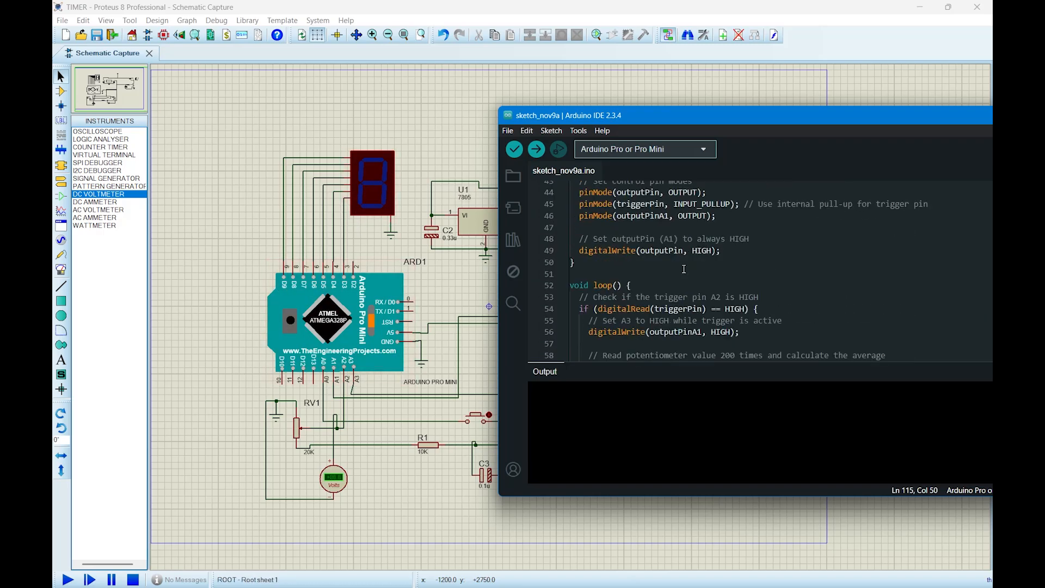
scroll(684, 268, up, 6)
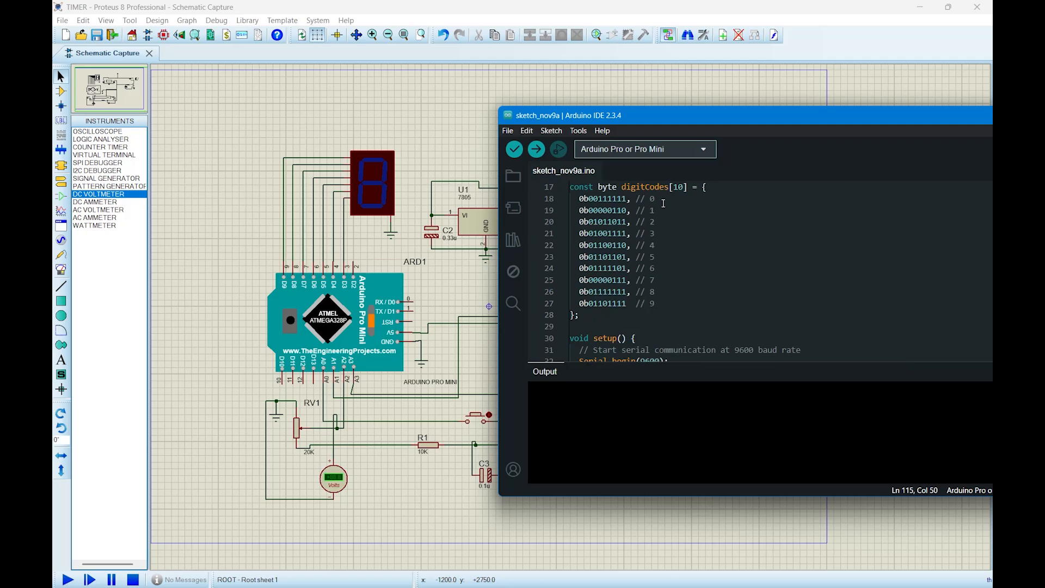
scroll(598, 219, down, 16)
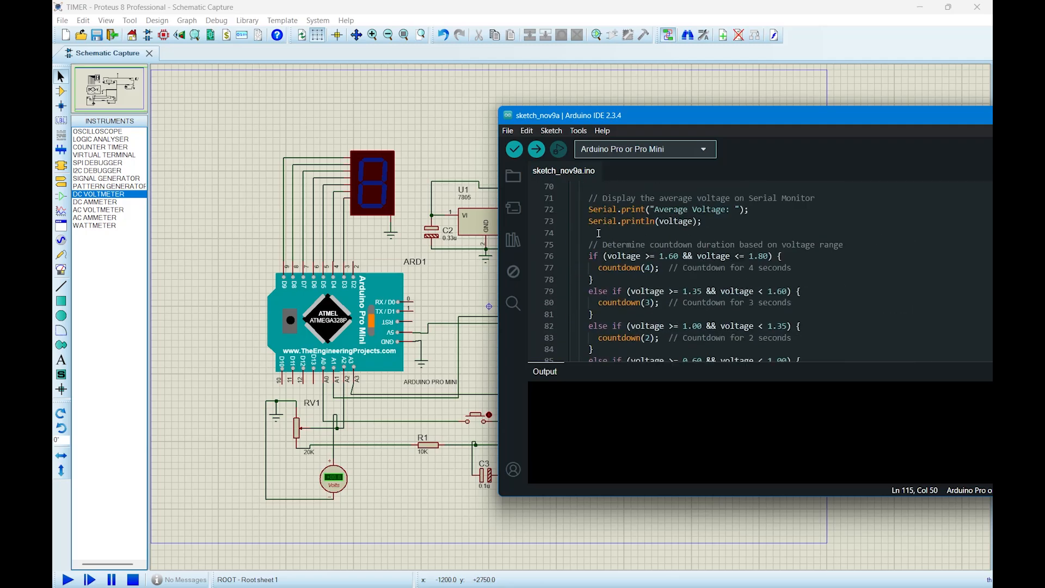
scroll(599, 233, down, 3)
scroll(601, 233, down, 3)
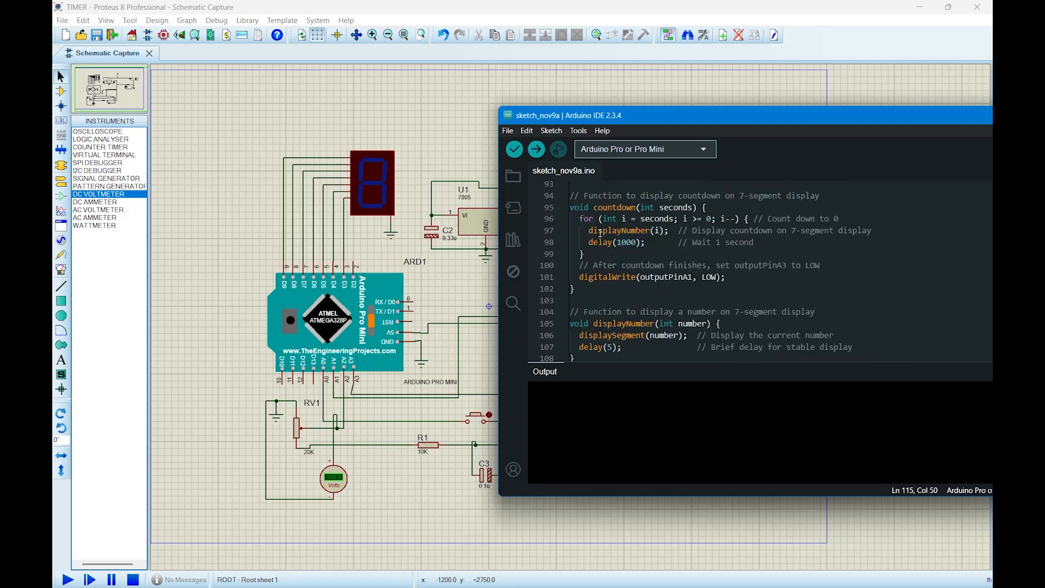
scroll(793, 261, down, 4)
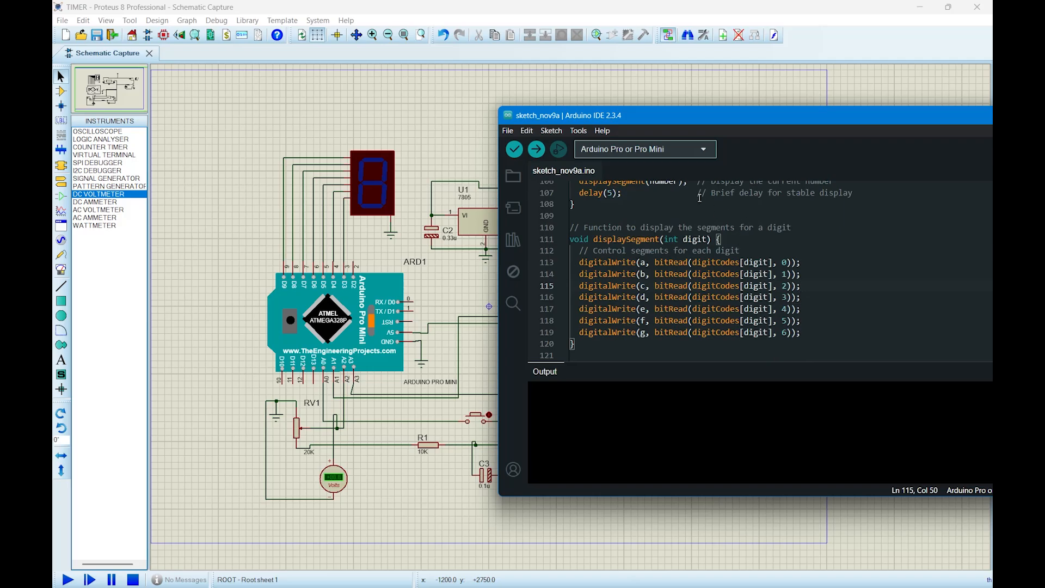
Export the sketch's compiled binary and switch back to the Proteus schematic.
click(557, 132)
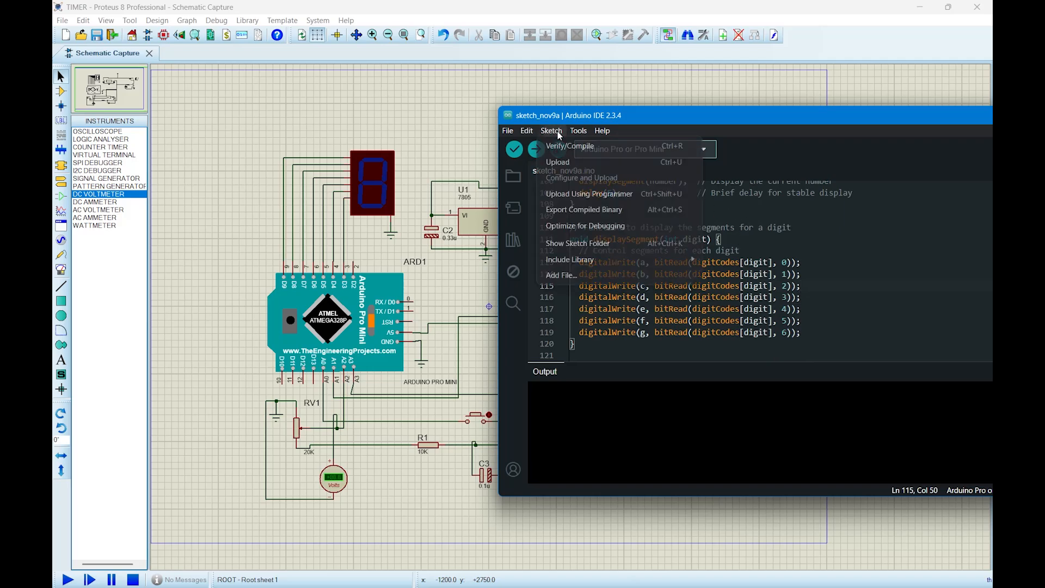
click(602, 208)
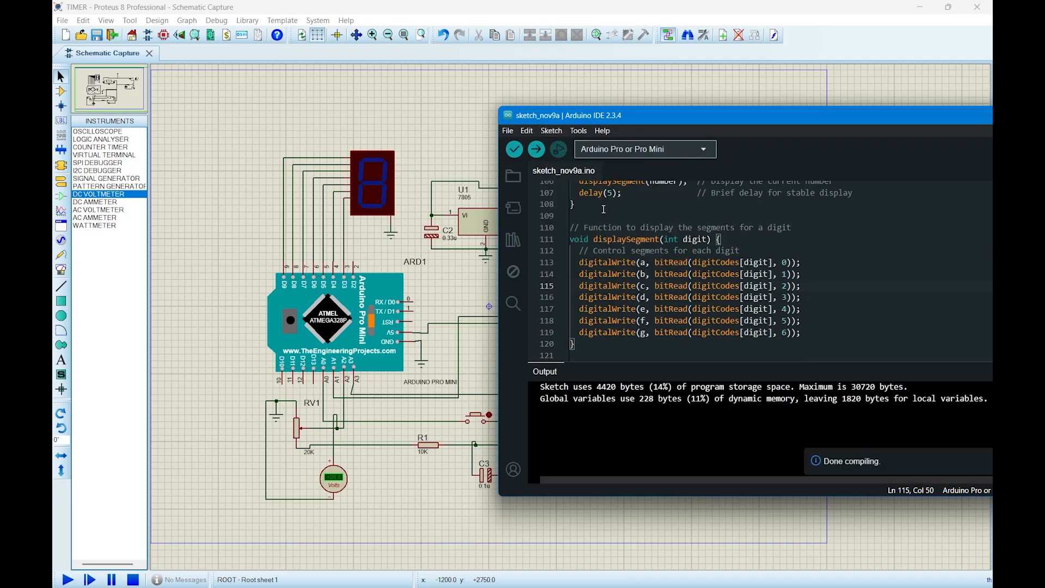
click(552, 131)
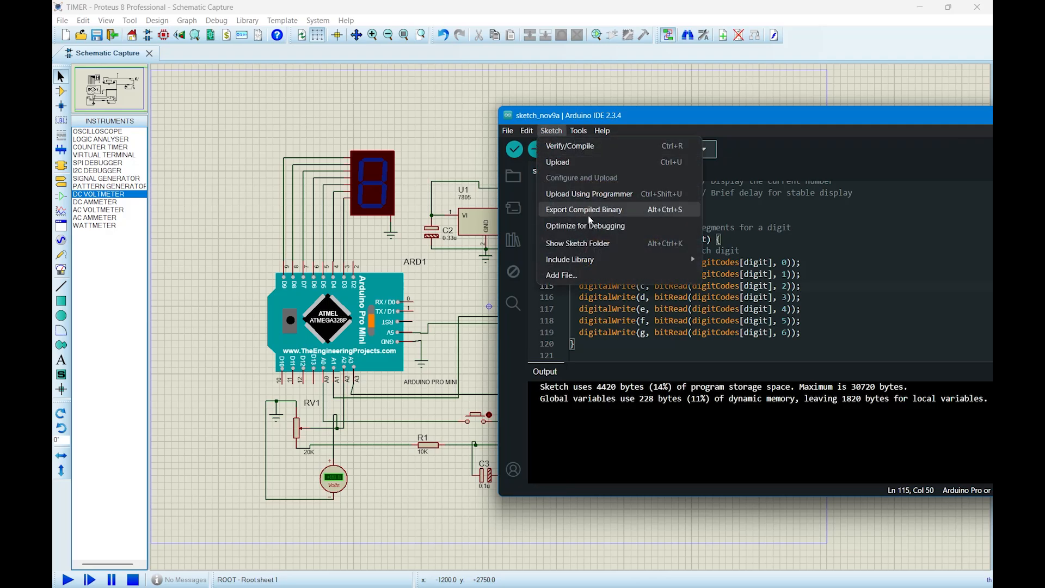
click(645, 211)
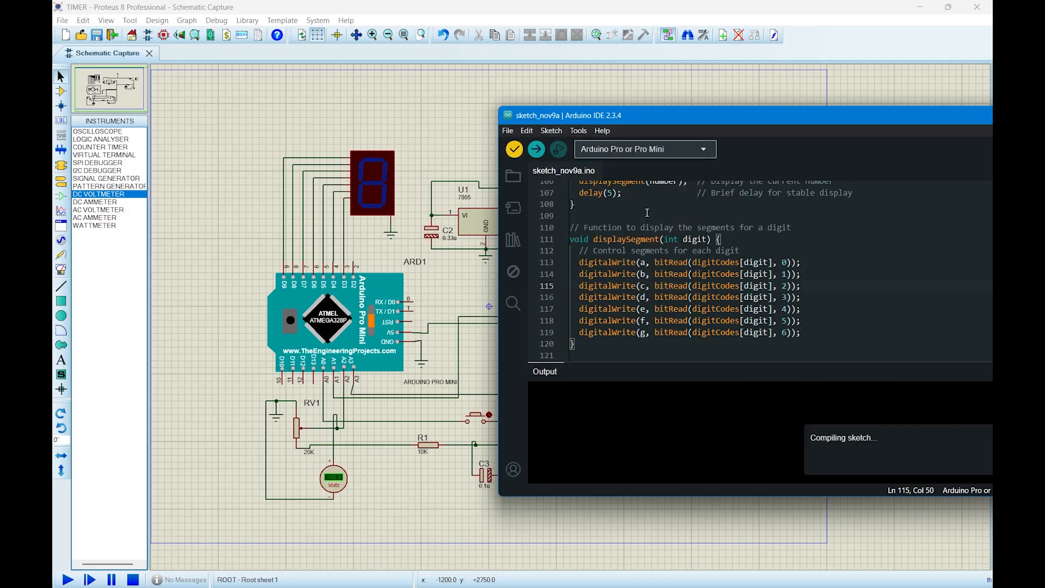
drag(694, 116, 496, 118)
click(849, 114)
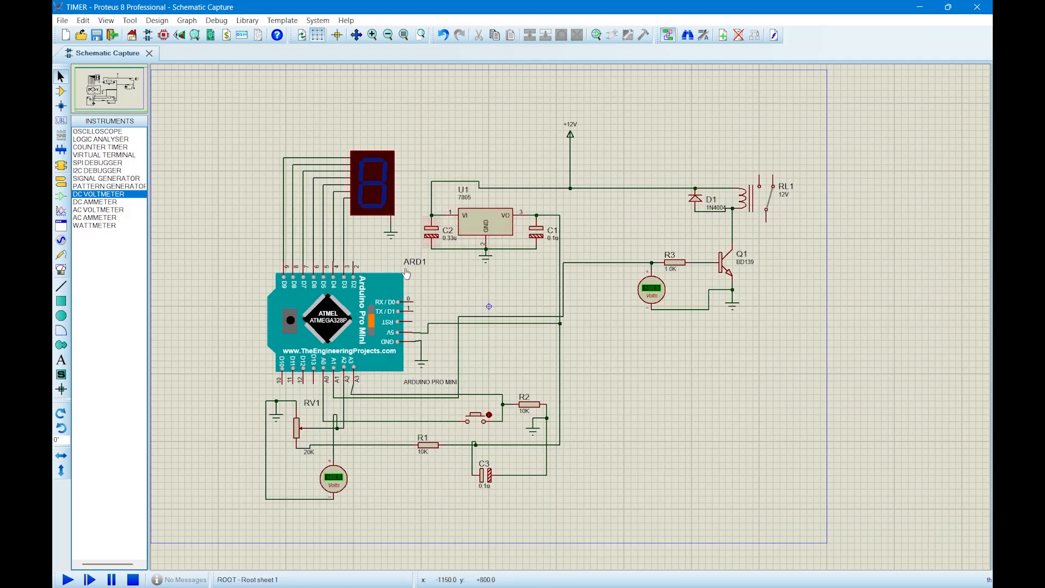
Load sketch_nov9a.ino.hex from the build folder's arduino.avr.pro subfolder as the program file of Arduino Pro Mini ARD1.
double_click(360, 322)
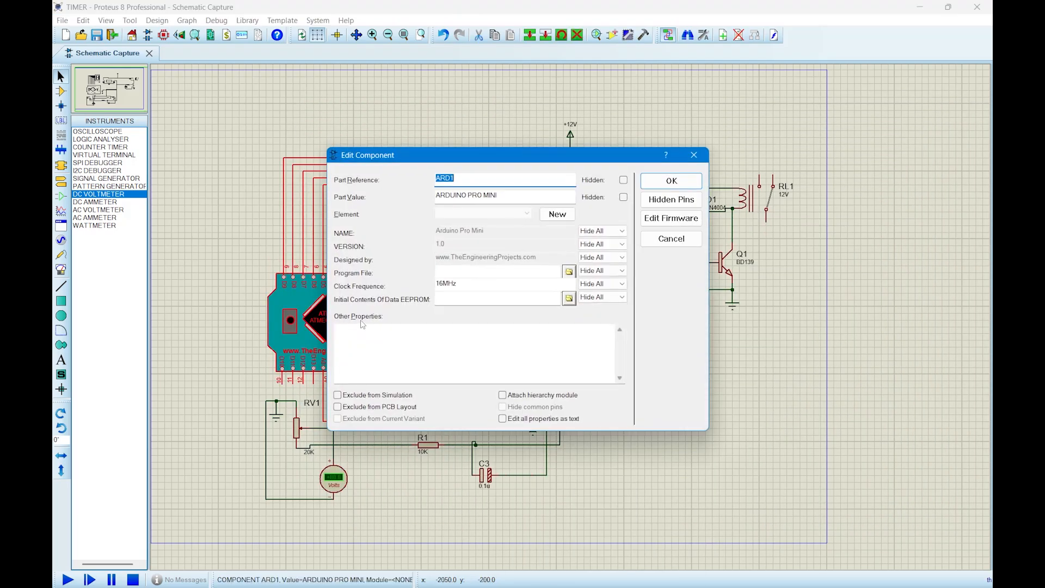
click(569, 272)
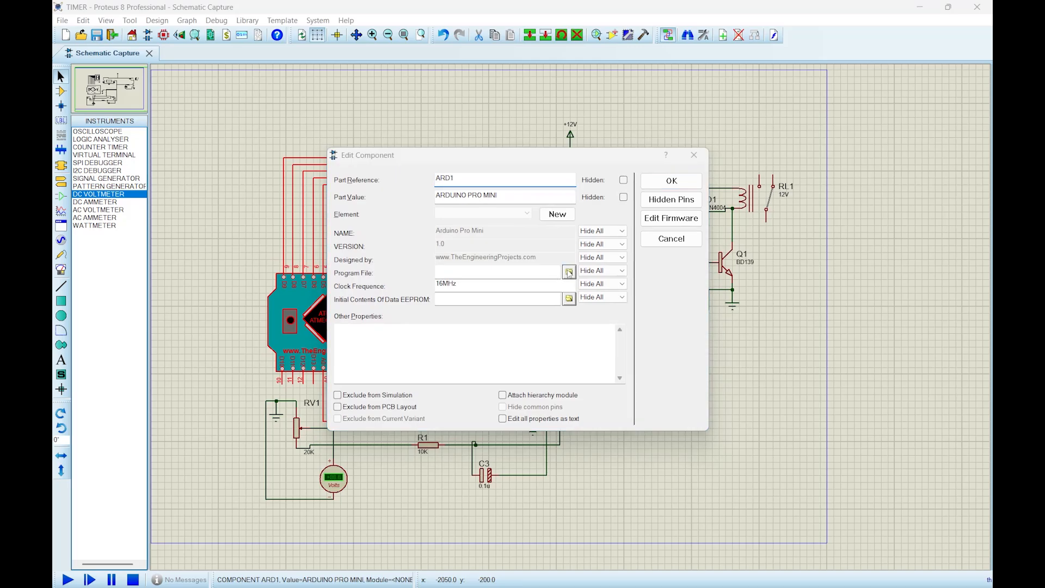
double_click(388, 211)
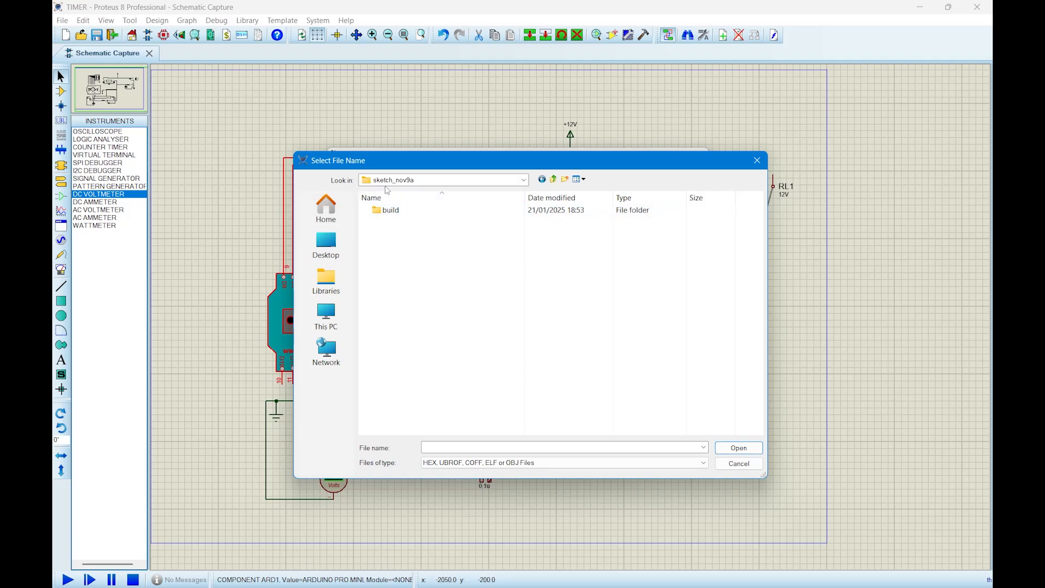
double_click(436, 212)
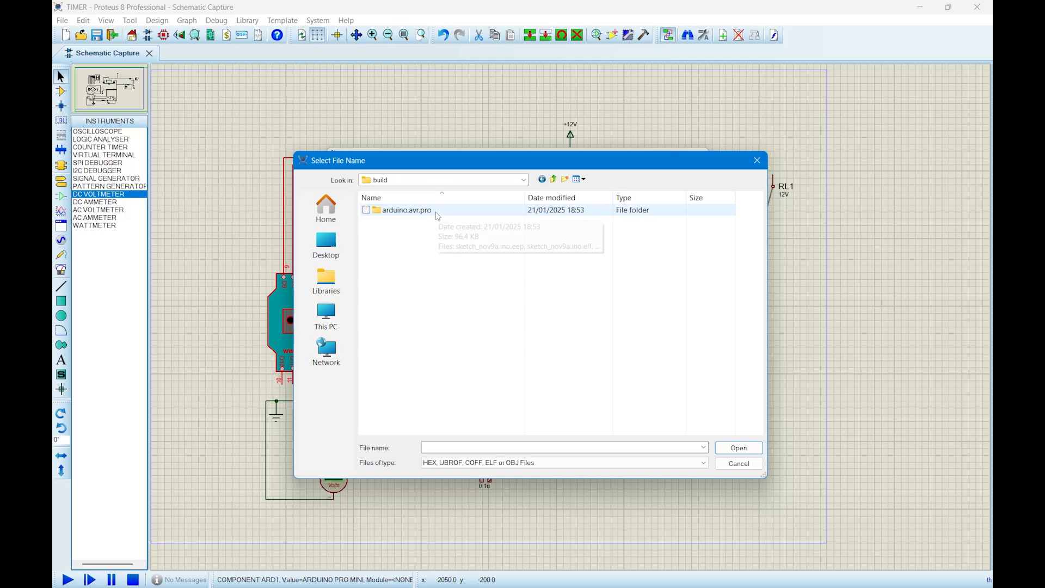
click(443, 218)
double_click(442, 218)
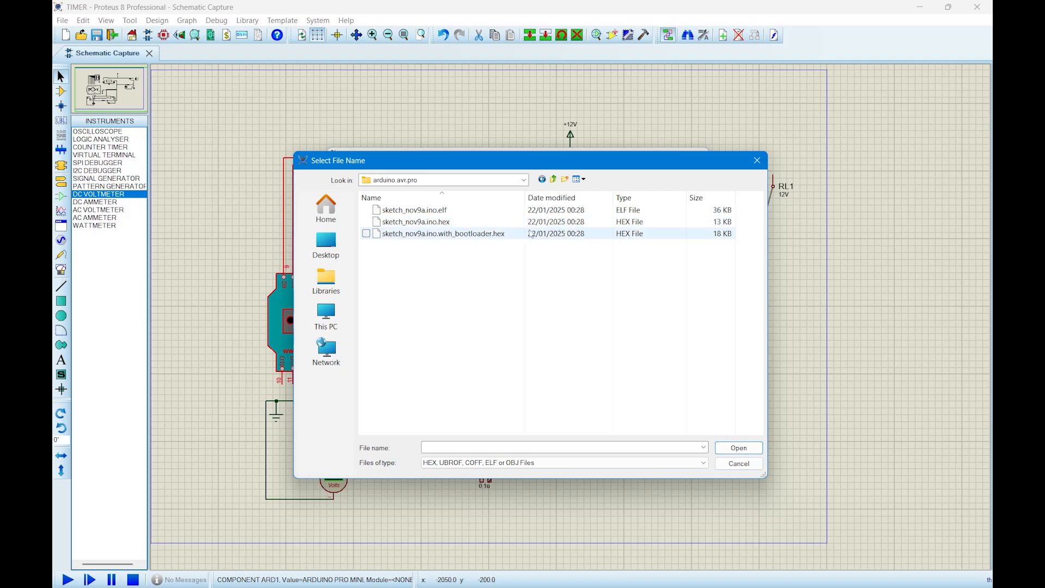
click(463, 225)
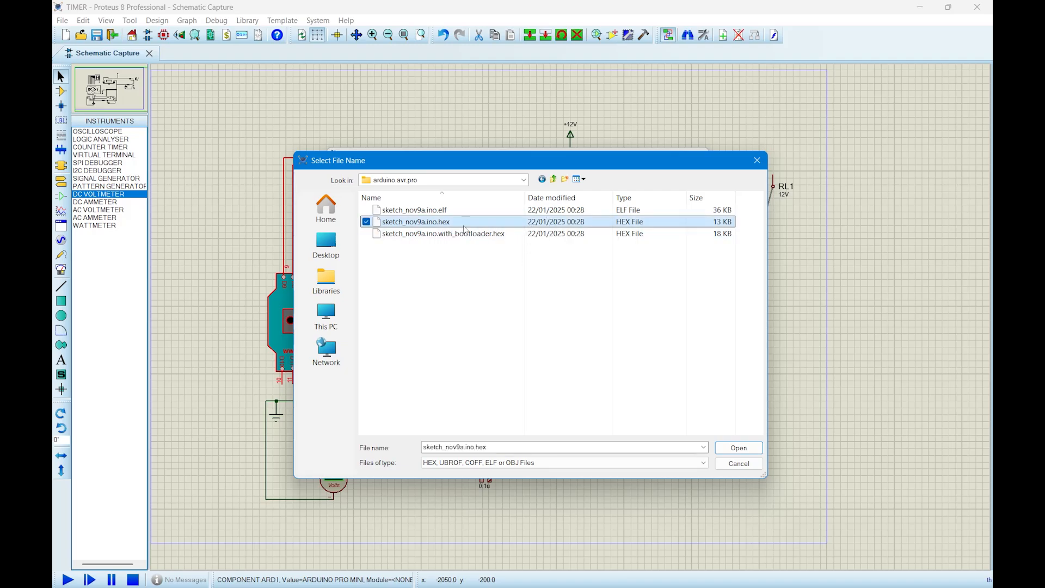
click(740, 448)
click(653, 188)
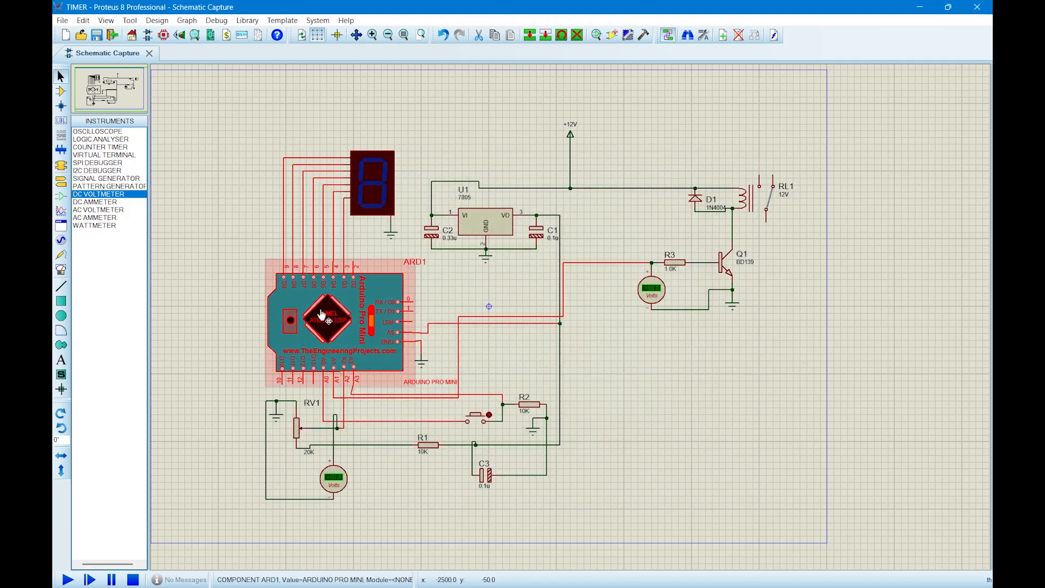
Run the simulation, trigger the countdown with the push button and stop the simulation.
click(68, 580)
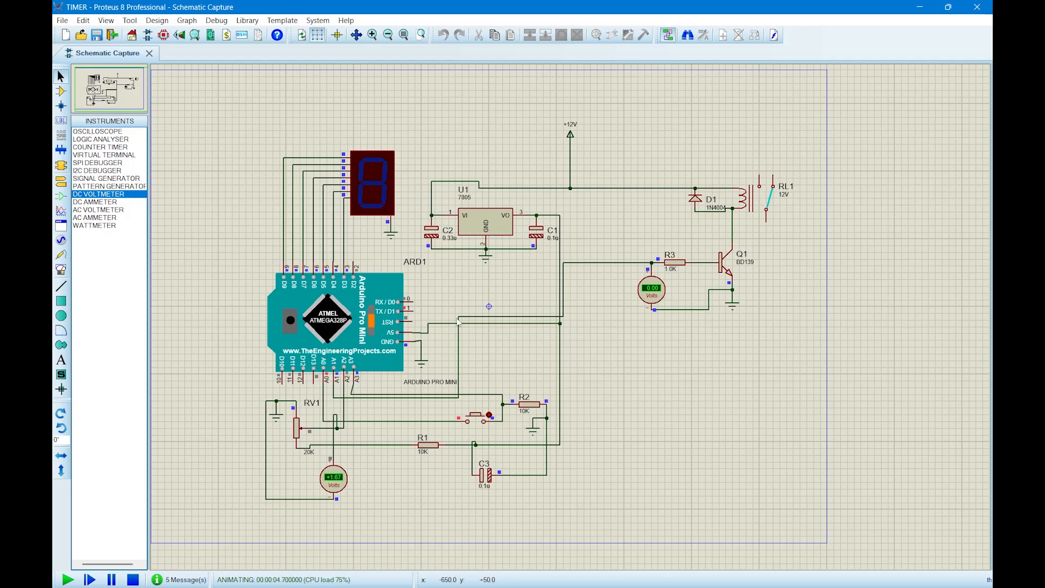
click(478, 420)
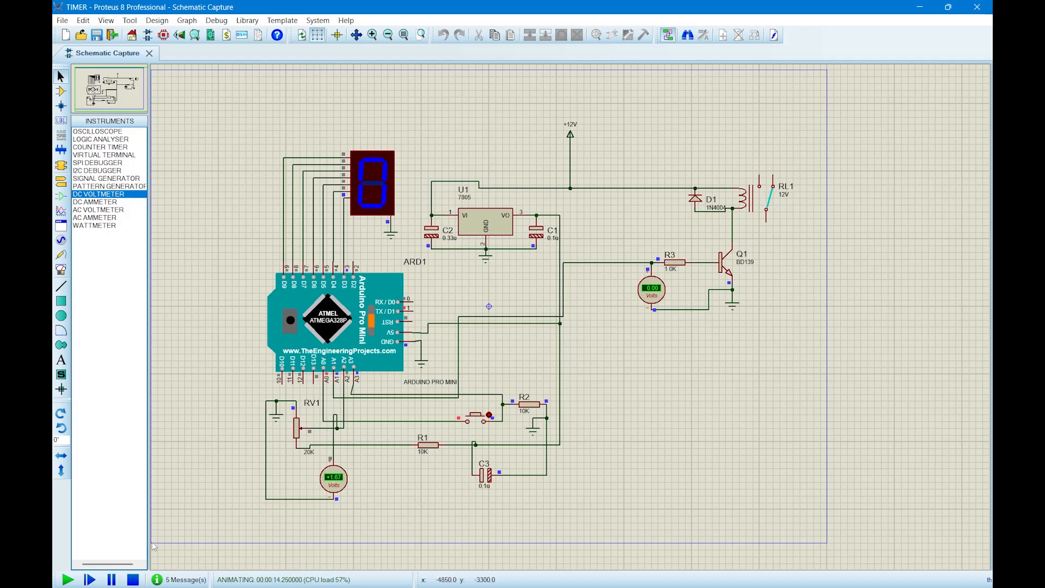
click(133, 580)
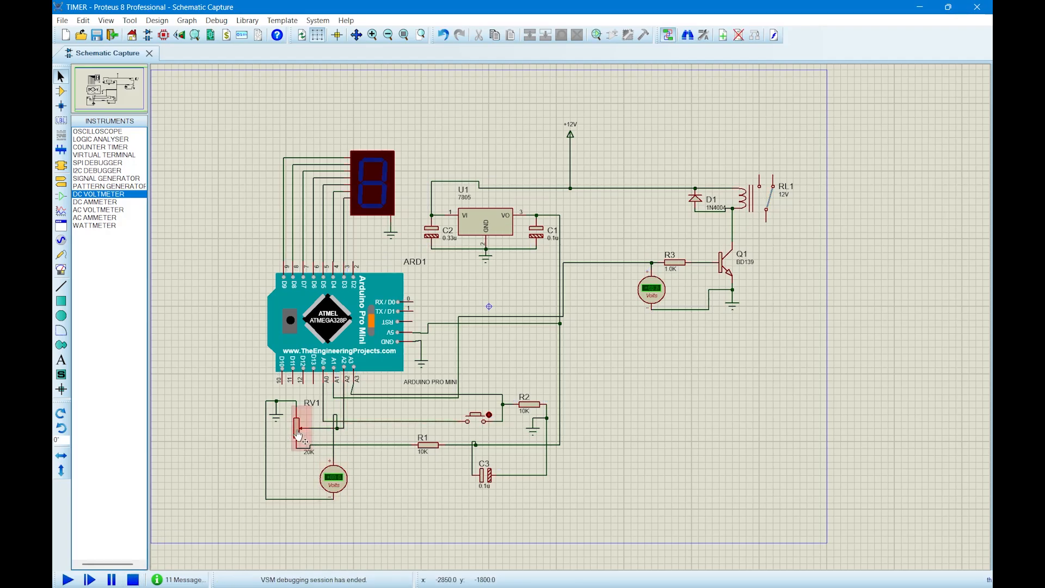
Nudge potentiometer RV1 slightly down and set its component value to 15k.
drag(299, 430, 298, 433)
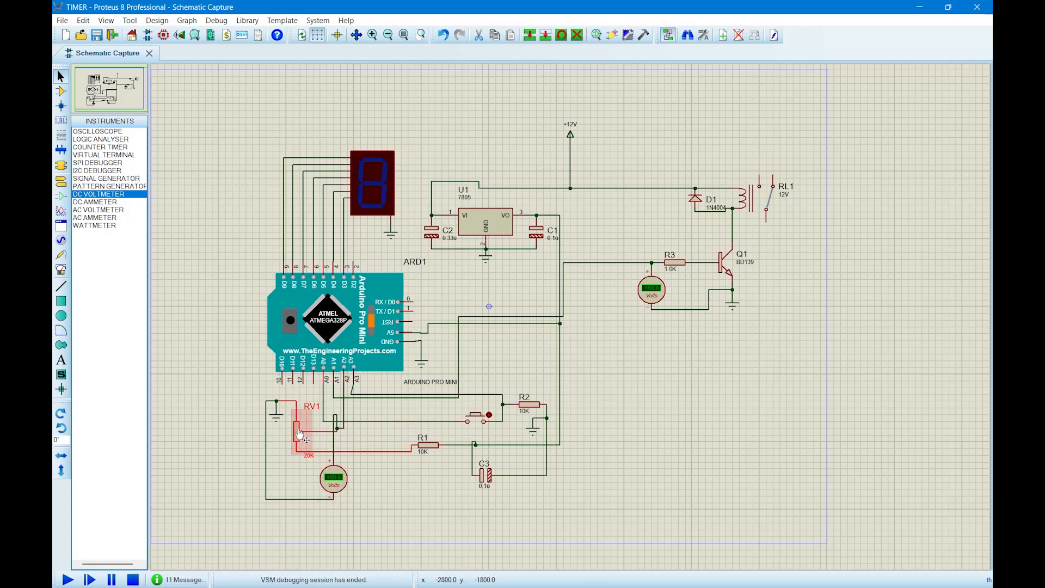
double_click(300, 434)
key(Tab)
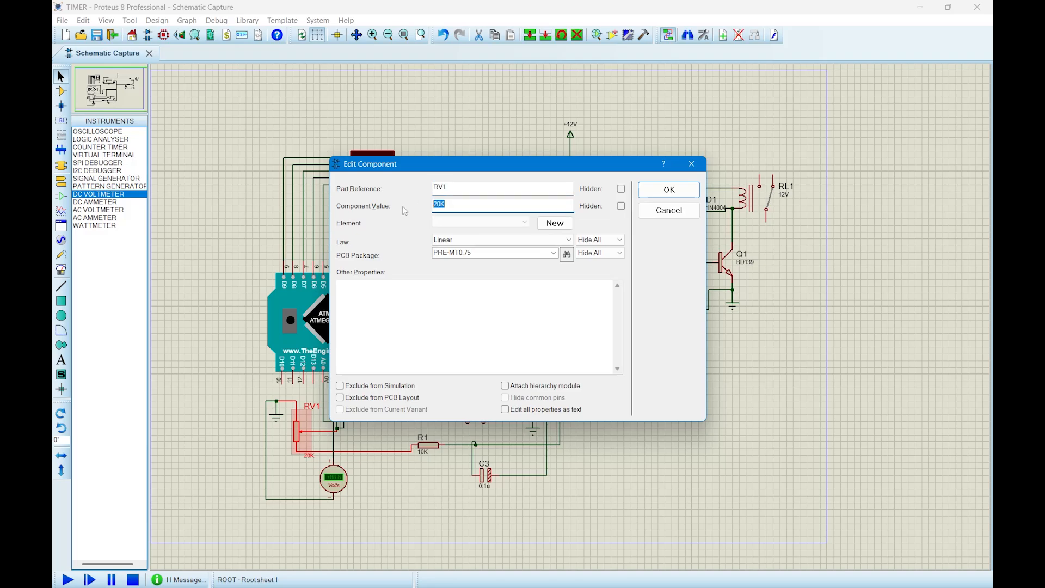
text(15k)
key(Return)
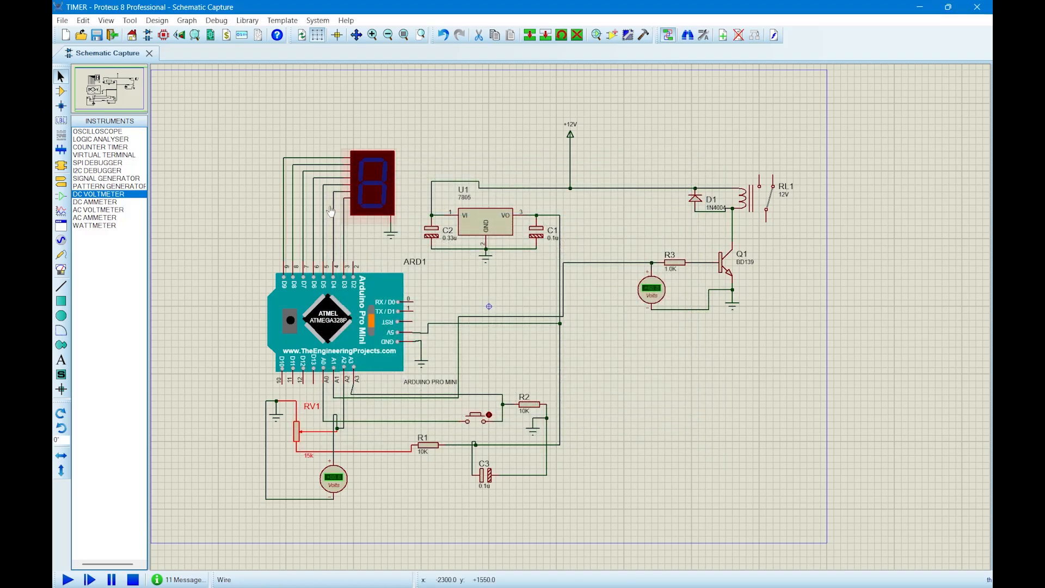
Restart the simulation and compare RV1's voltmeter reading with the sketch's 1.35 to 1.60 range for the 3-second countdown.
click(68, 580)
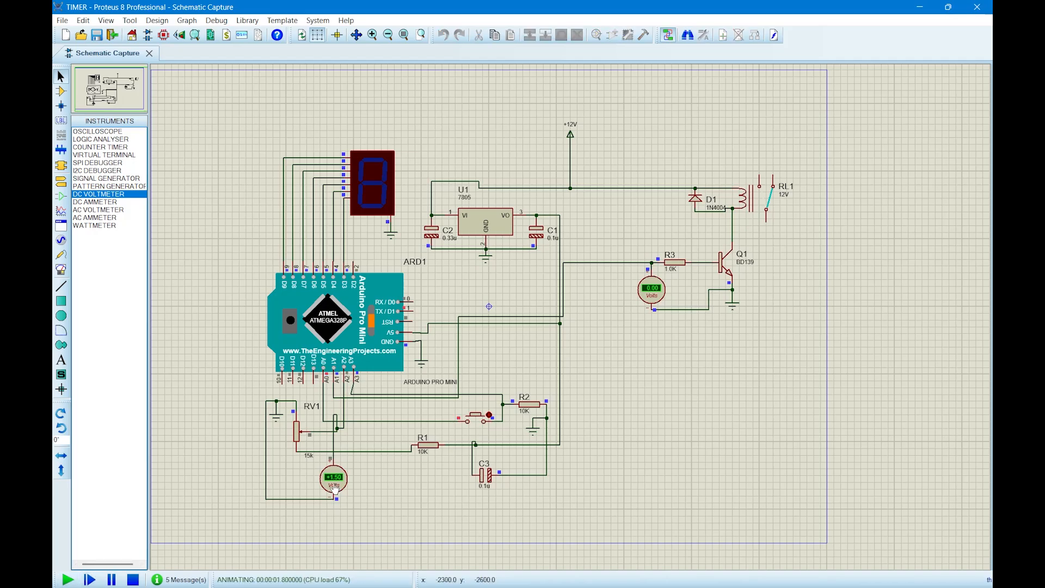
key(alt+Tab)
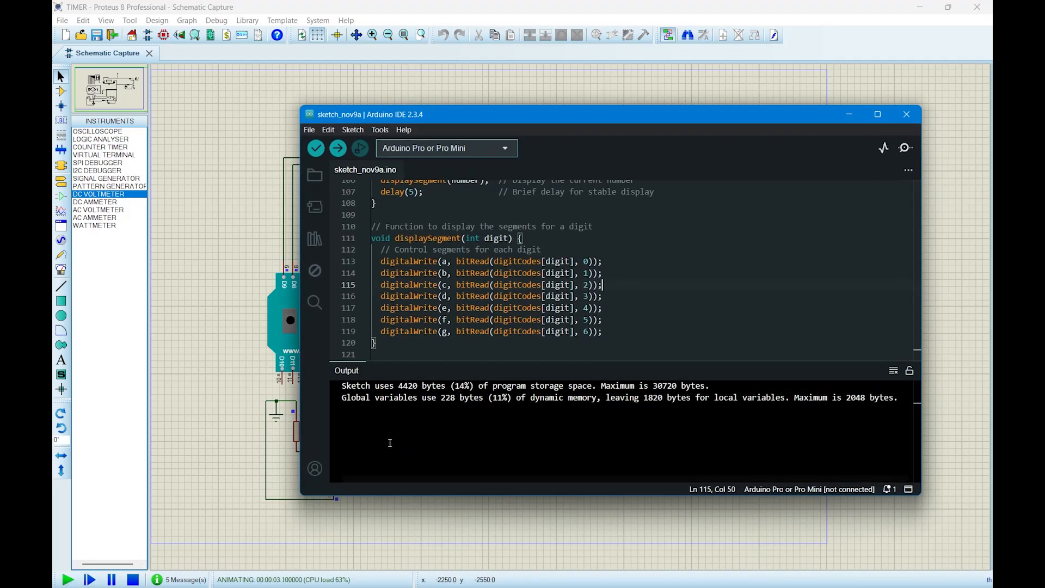
scroll(525, 306, up, 5)
scroll(544, 277, up, 7)
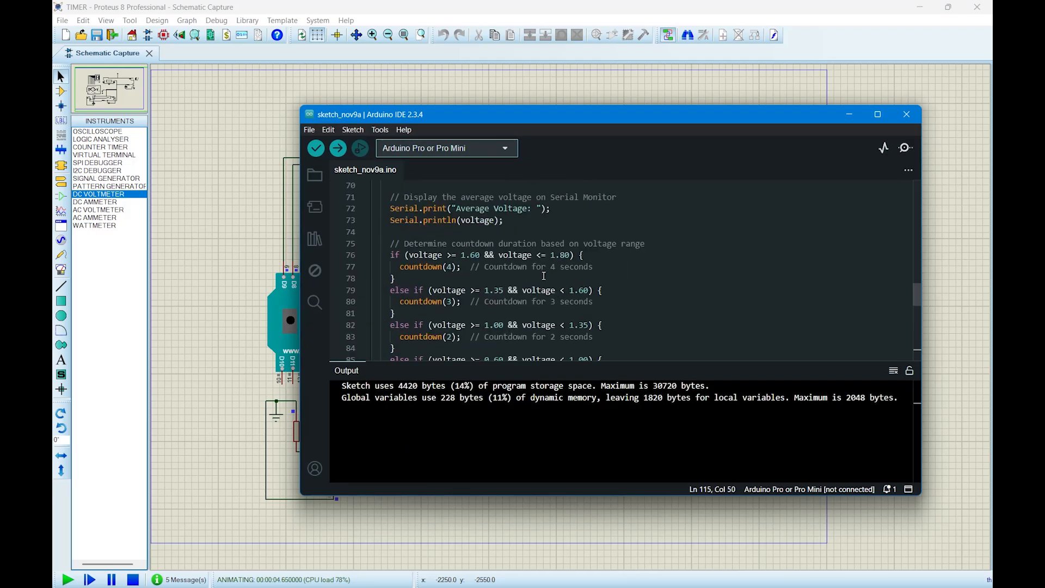
scroll(523, 298, down, 1)
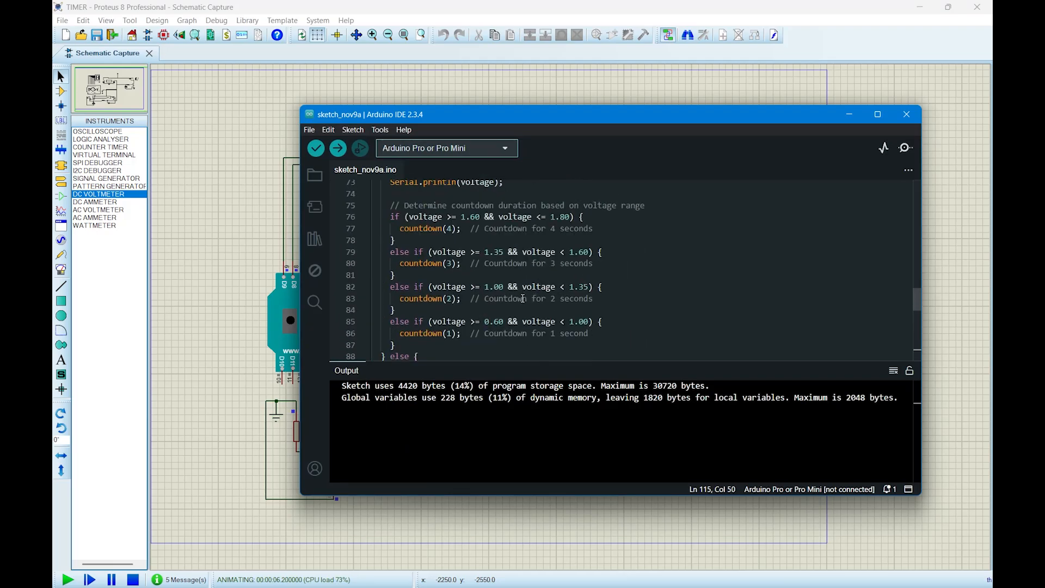
click(496, 252)
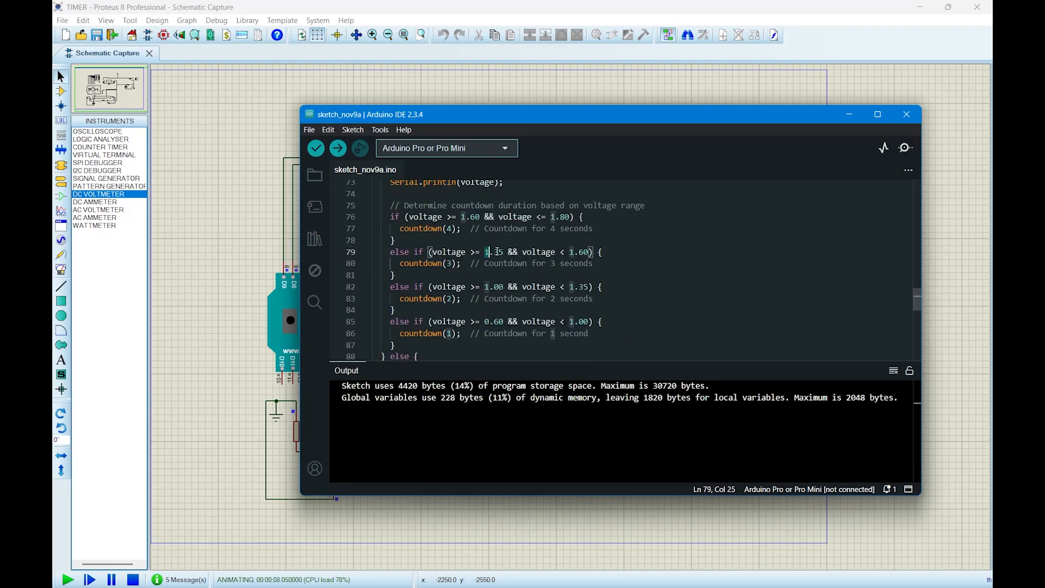
click(590, 251)
drag(576, 119, 697, 101)
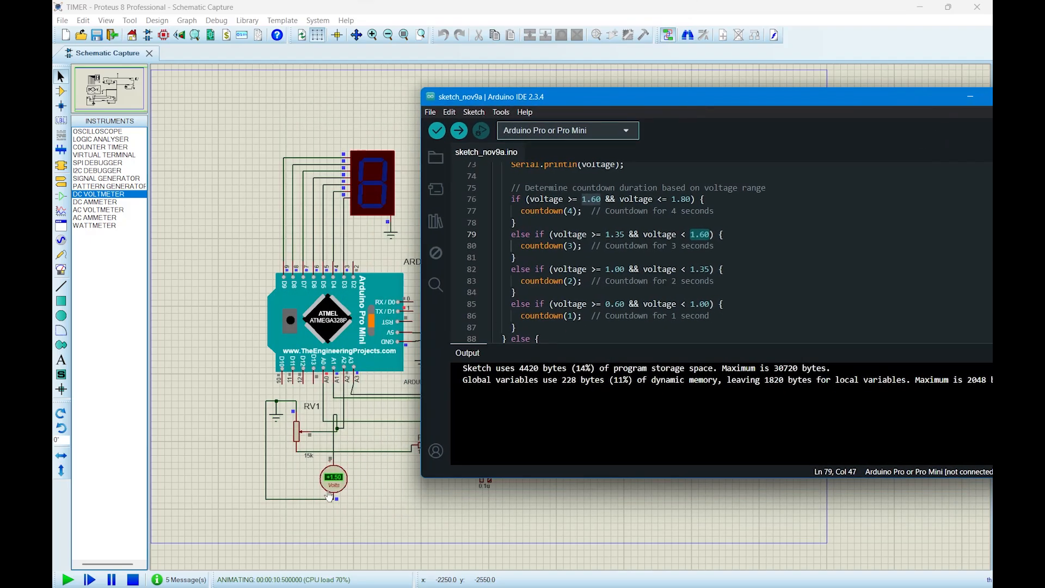
Return to the running simulation in Proteus and trigger the timer with the push button.
drag(951, 103, 825, 136)
click(837, 129)
click(478, 421)
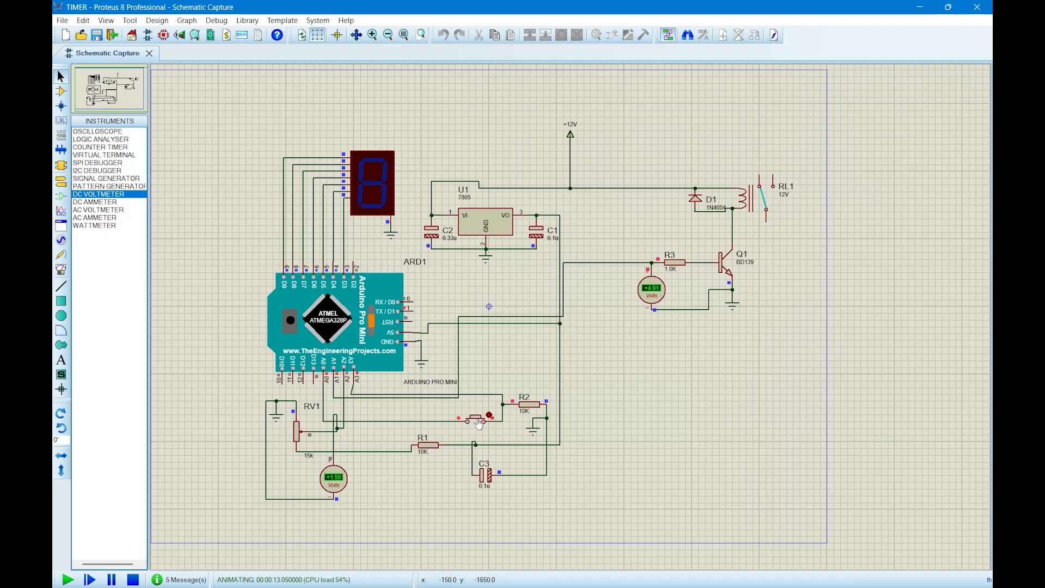